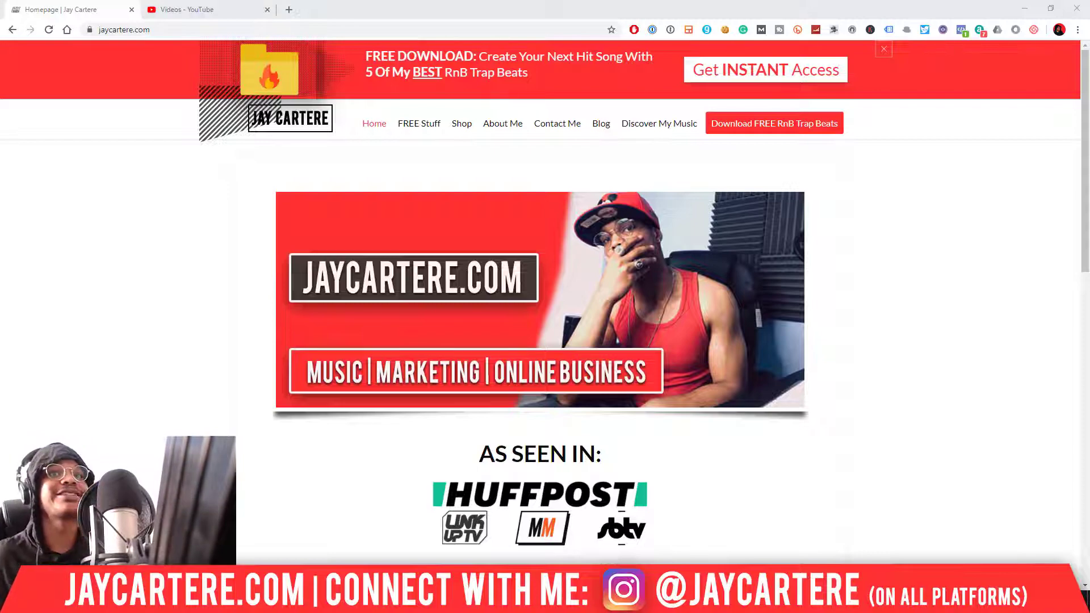
# Step: Switch to FL Studio and inspect the effect chain of the AD LIBS 1 mixer track, then put the mixer away
pyautogui.click(1023, 10)
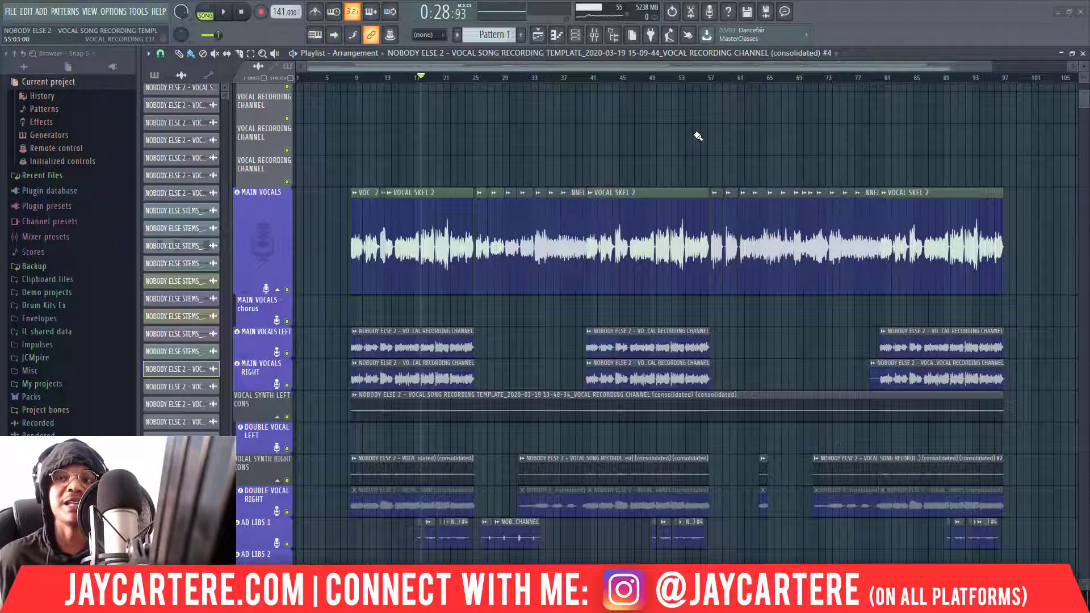
pyautogui.press('F9')
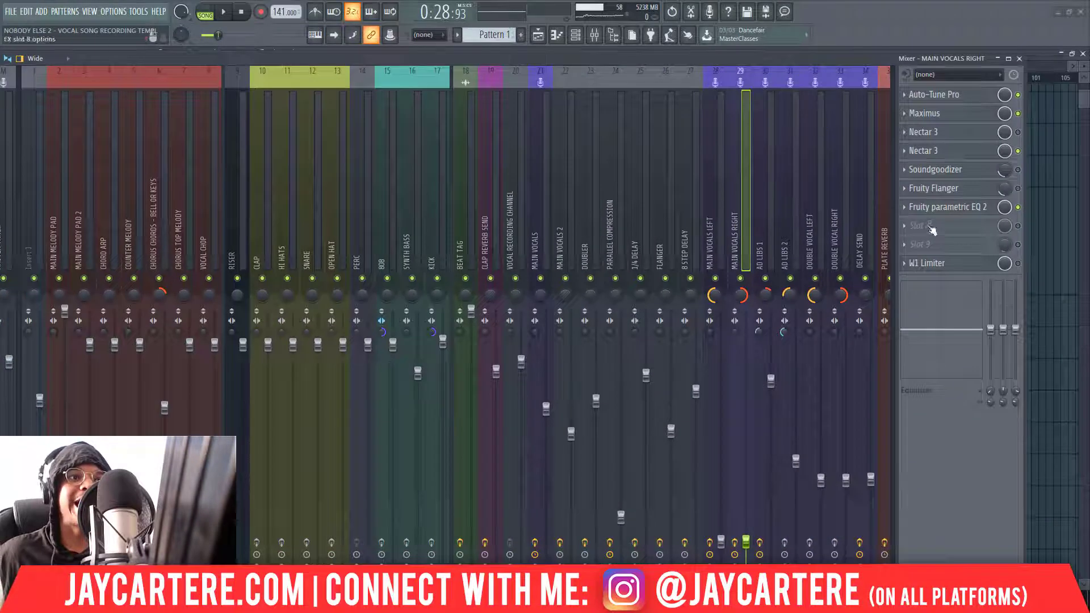
pyautogui.click(760, 208)
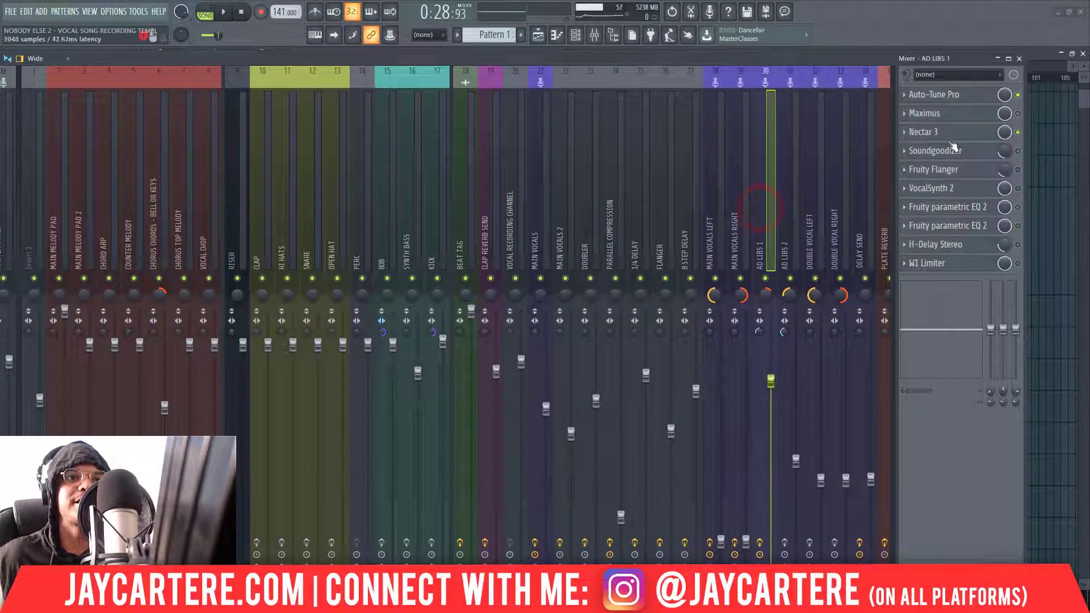
pyautogui.moveTo(790, 57); pyautogui.dragTo(739, 57)
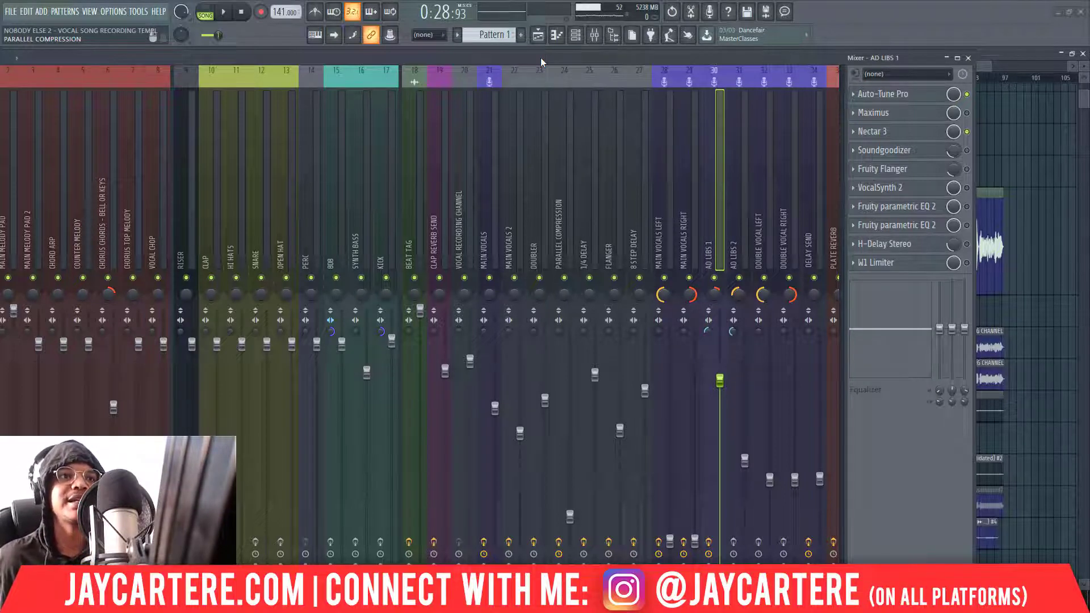
pyautogui.moveTo(540, 56); pyautogui.dragTo(1089, 181)
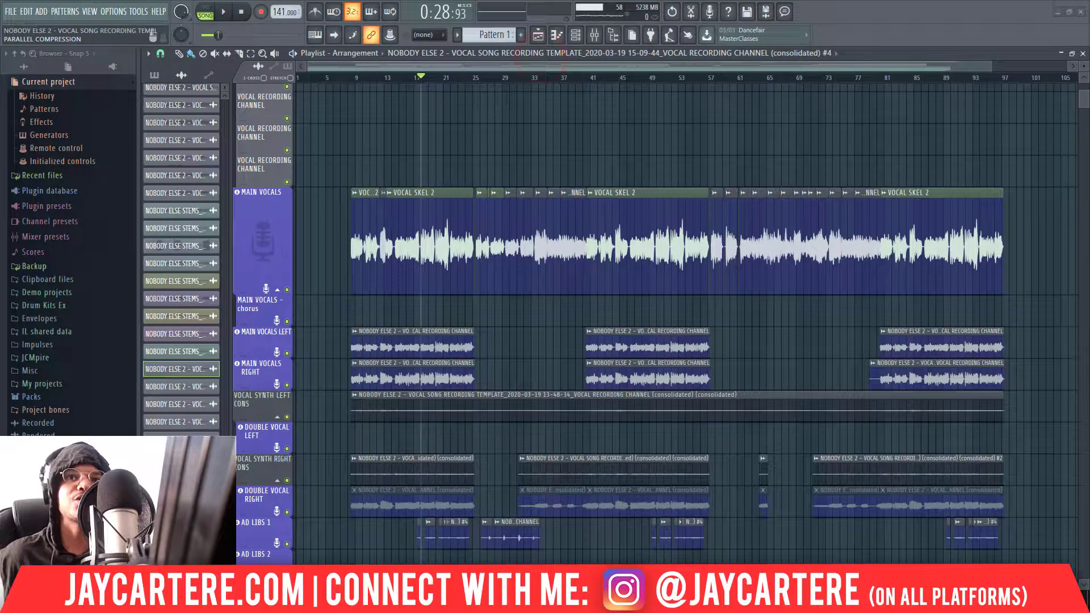
# Step: Audition the verse ad libs by playing the arrangement from just before bar 25, then stop playback
pyautogui.click(475, 78)
pyautogui.click(480, 78)
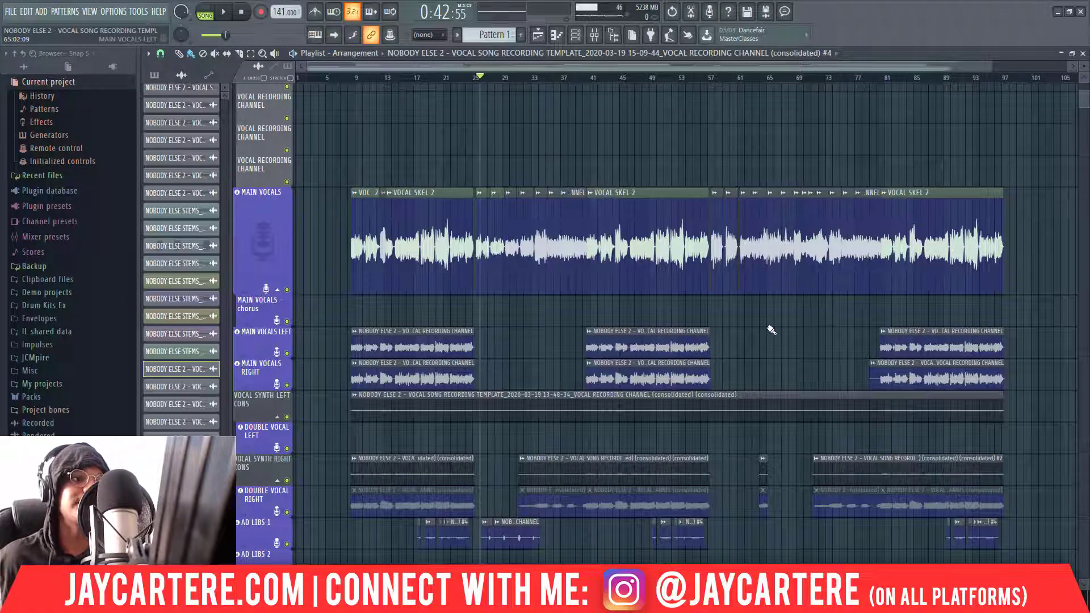
pyautogui.press('space')
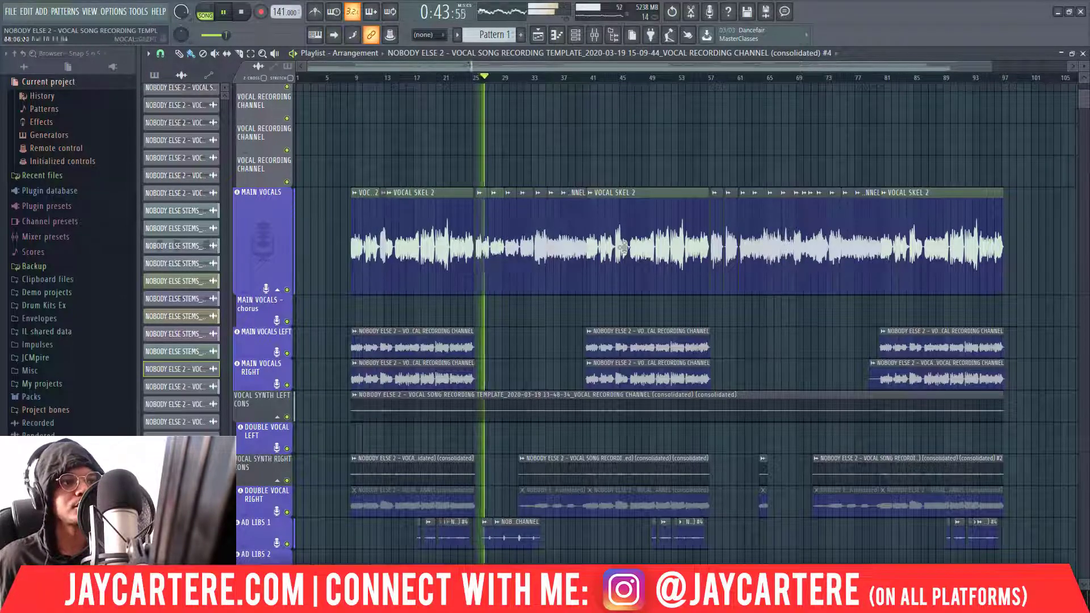
pyautogui.press('space')
pyautogui.moveTo(472, 79); pyautogui.dragTo(468, 78)
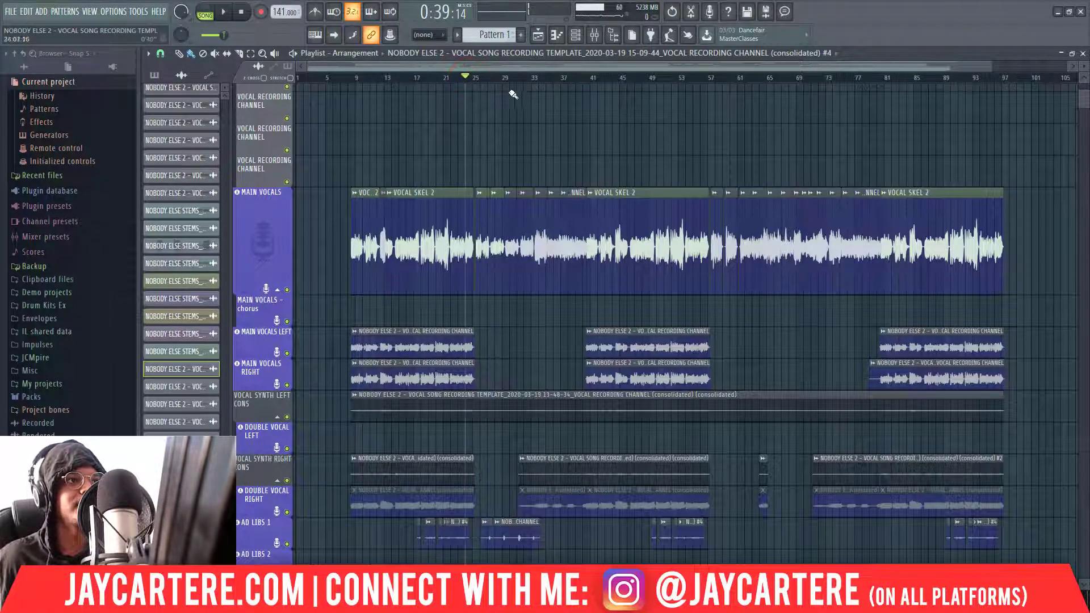
pyautogui.press('space')
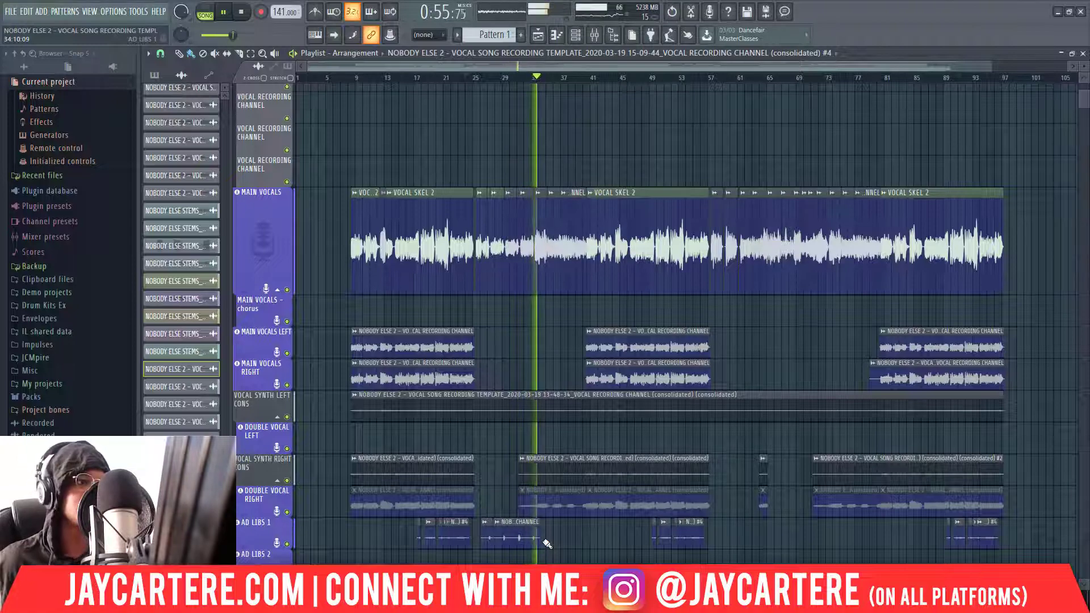
pyautogui.press('space')
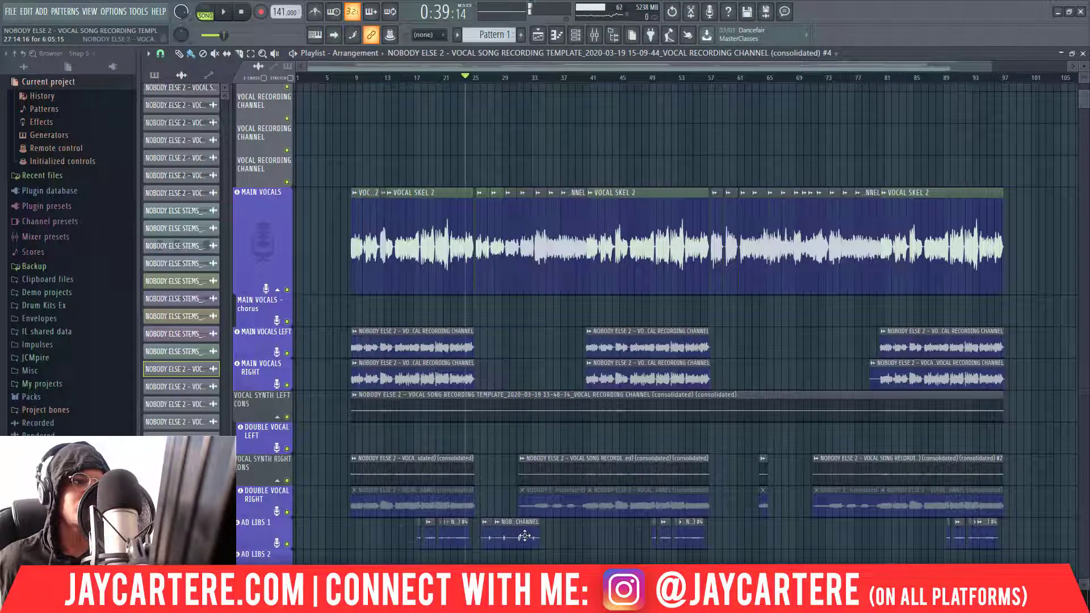
# Step: Check the mixer routing of the AD LIBS 1 clip near bar 25 and bring the mixer back into view
pyautogui.doubleClick(486, 528)
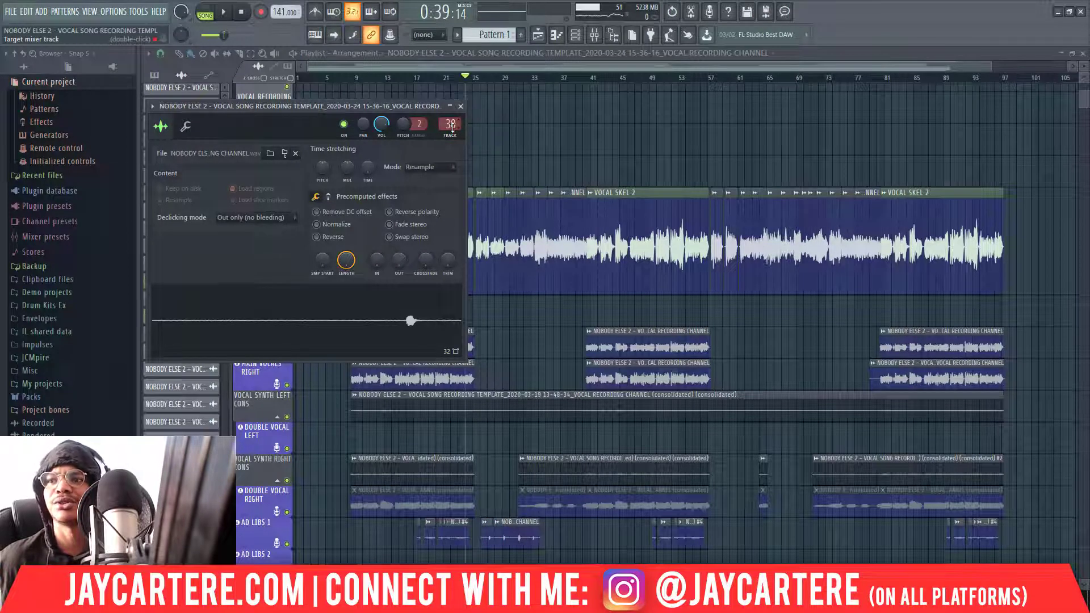
pyautogui.click(461, 106)
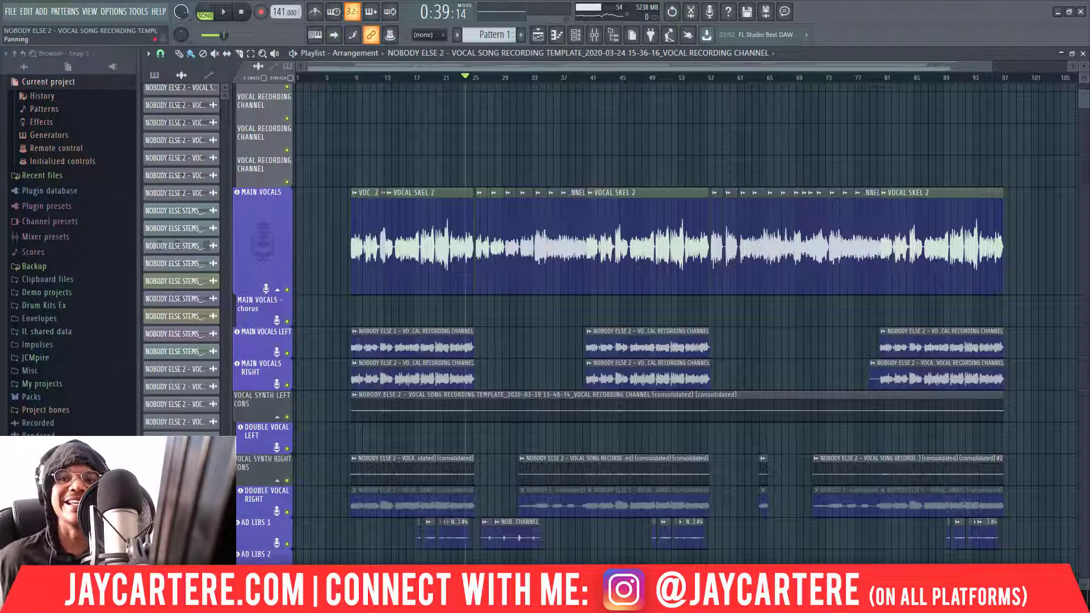
pyautogui.press('F9')
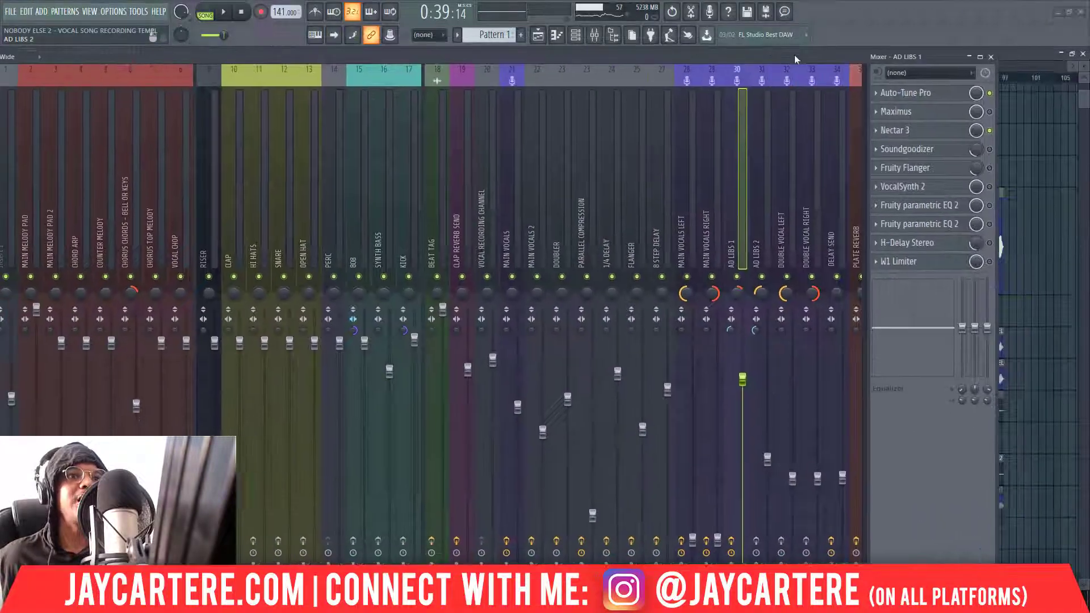
pyautogui.moveTo(794, 54); pyautogui.dragTo(856, 18)
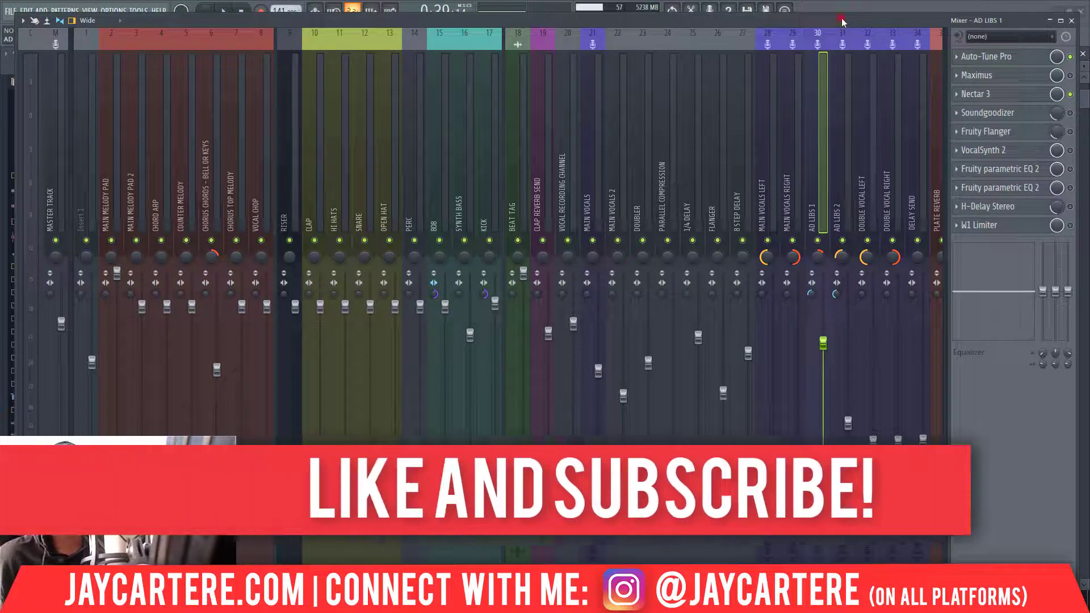
pyautogui.moveTo(841, 18)
pyautogui.mouseDown()
pyautogui.moveTo(828, 16)
pyautogui.moveTo(838, 110)
pyautogui.mouseUp()
# Step: Inspect the Auto-Tune Pro settings on the AD LIBS 1 mixer track and close the plug-in
pyautogui.click(965, 146)
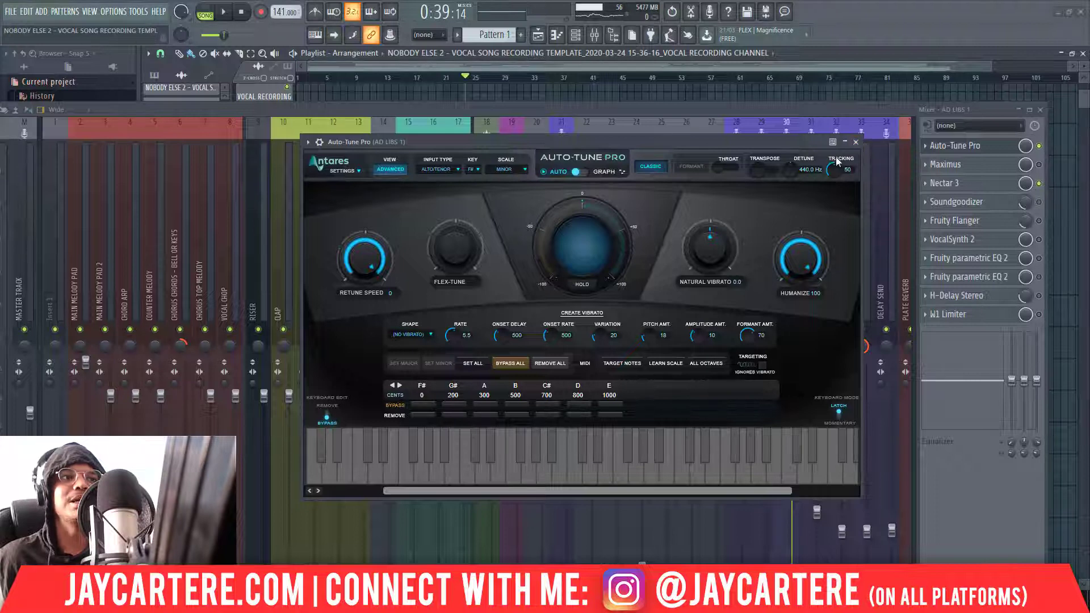
pyautogui.click(856, 143)
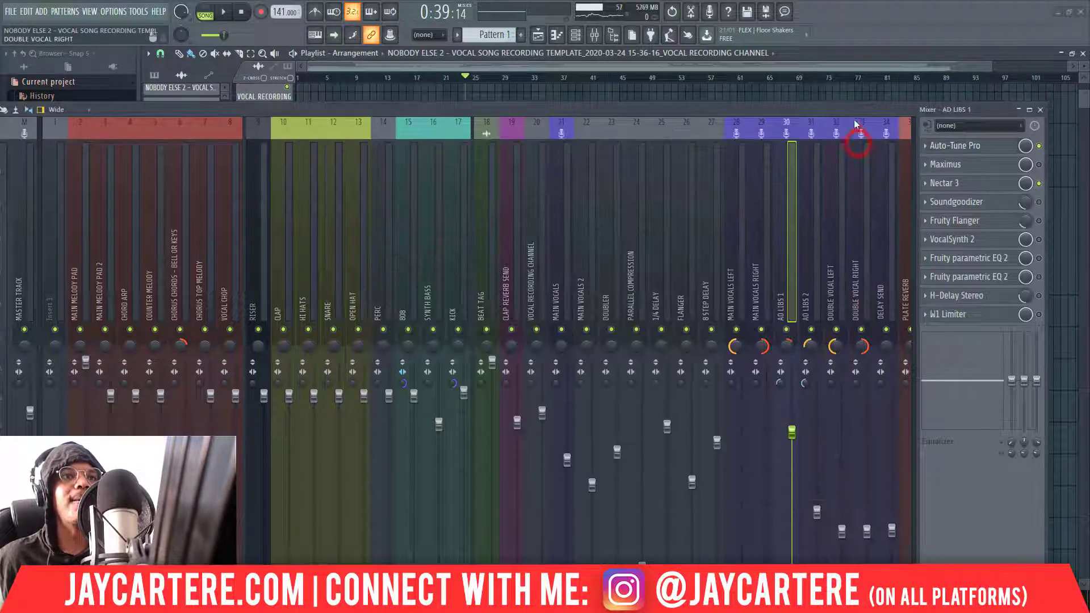
pyautogui.moveTo(848, 111); pyautogui.dragTo(838, 88)
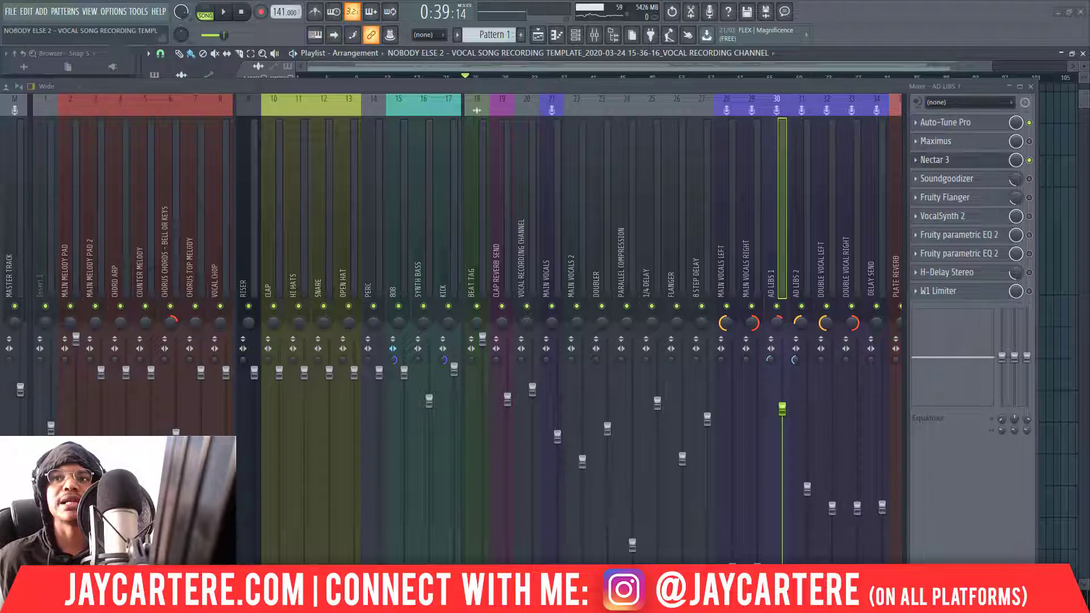
# Step: Open Nectar 3 on AD LIBS 1 and review its Gate, EQ 1, De-esser, EQ 2 and Compressor 1 modules
pyautogui.moveTo(1089, 100); pyautogui.dragTo(509, 94)
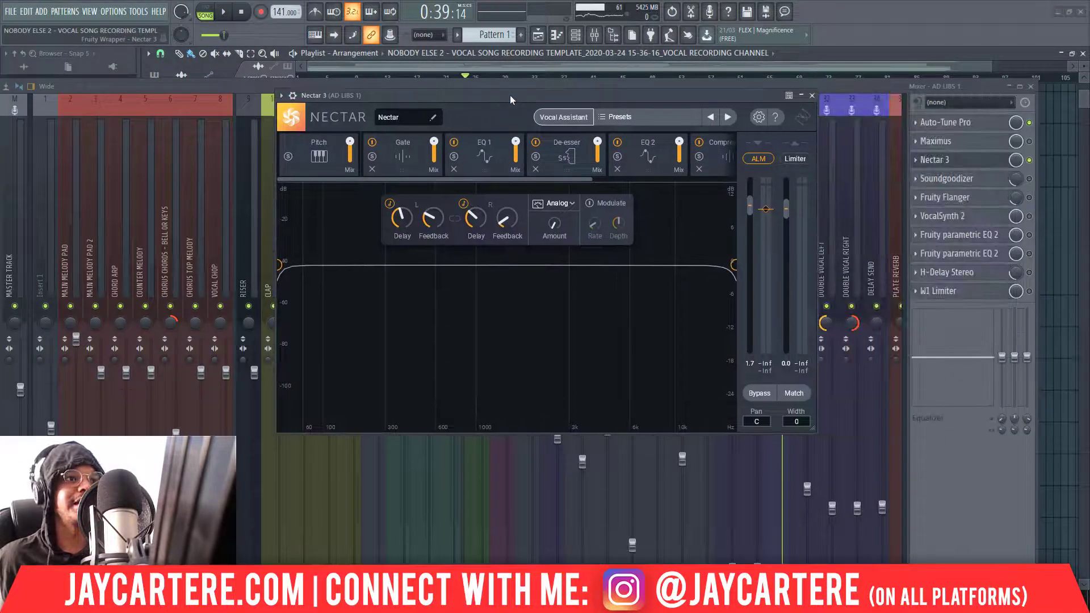
pyautogui.click(513, 179)
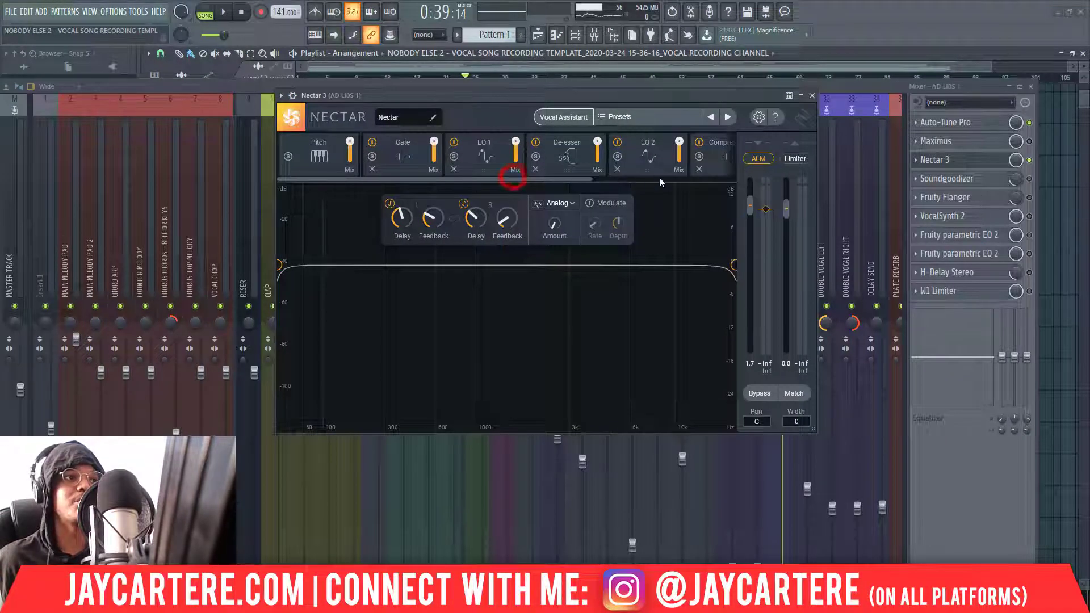
pyautogui.click(577, 176)
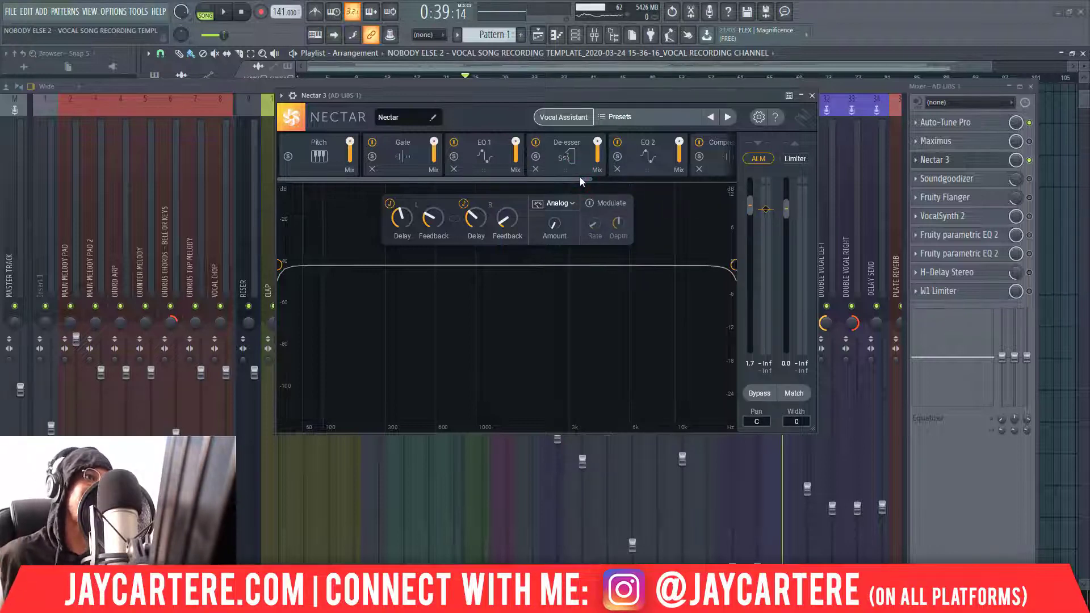
pyautogui.click(384, 152)
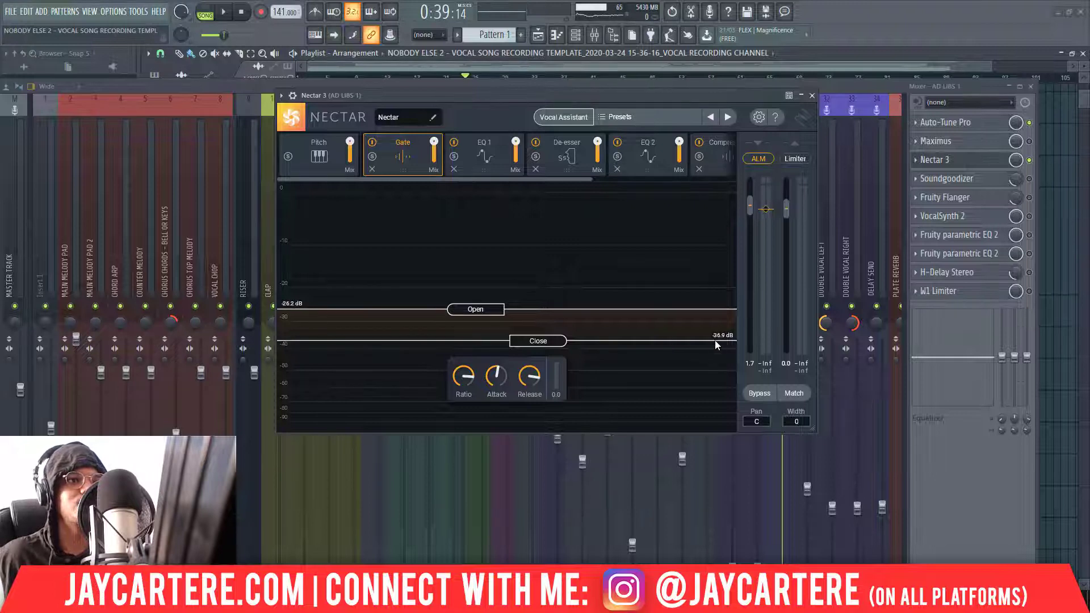
pyautogui.click(465, 166)
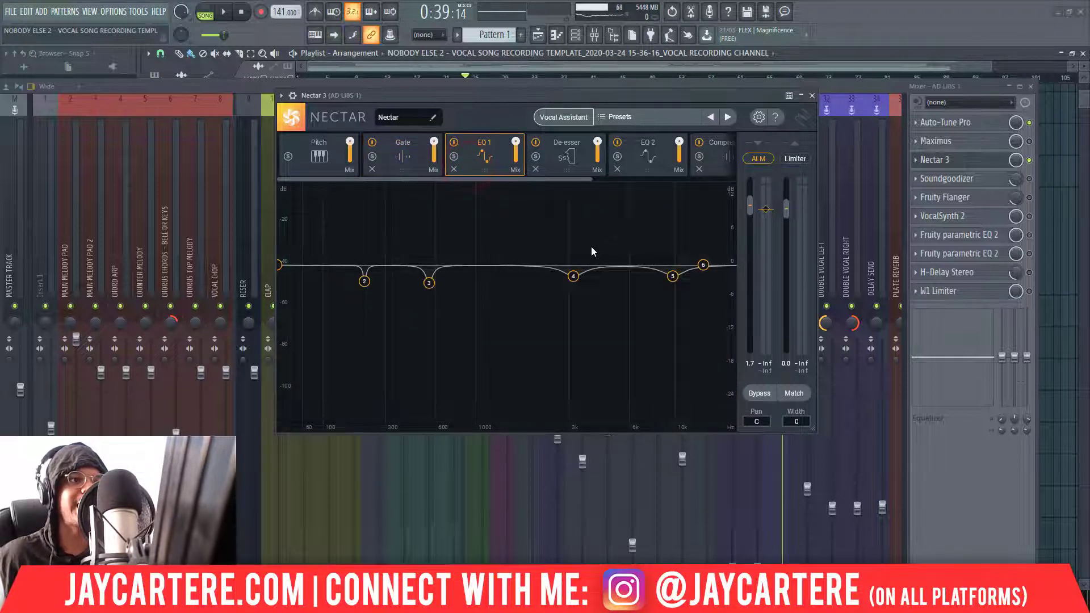
pyautogui.click(549, 167)
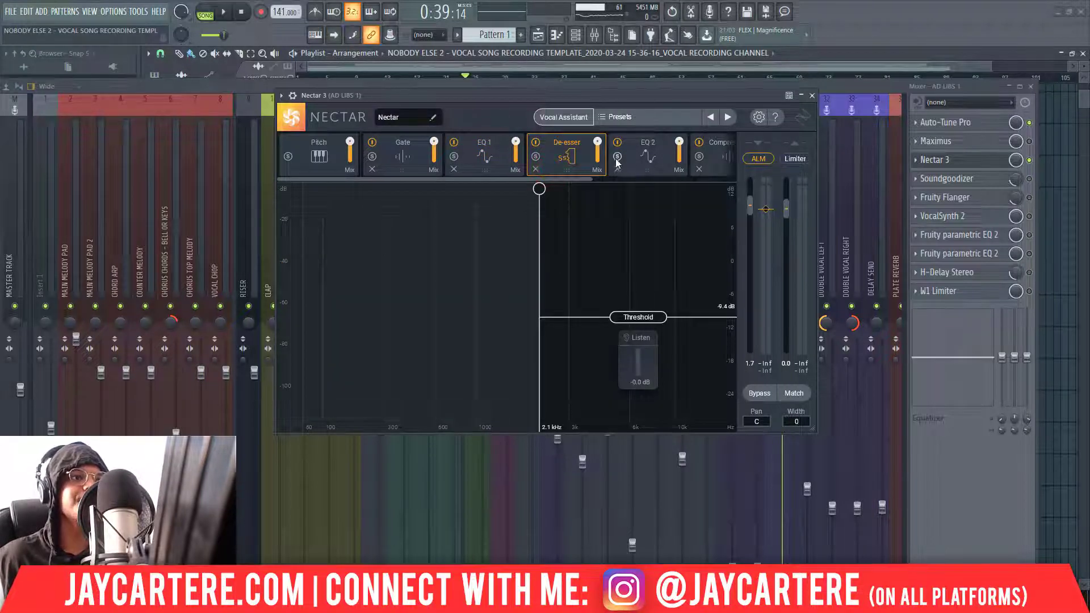
pyautogui.click(634, 168)
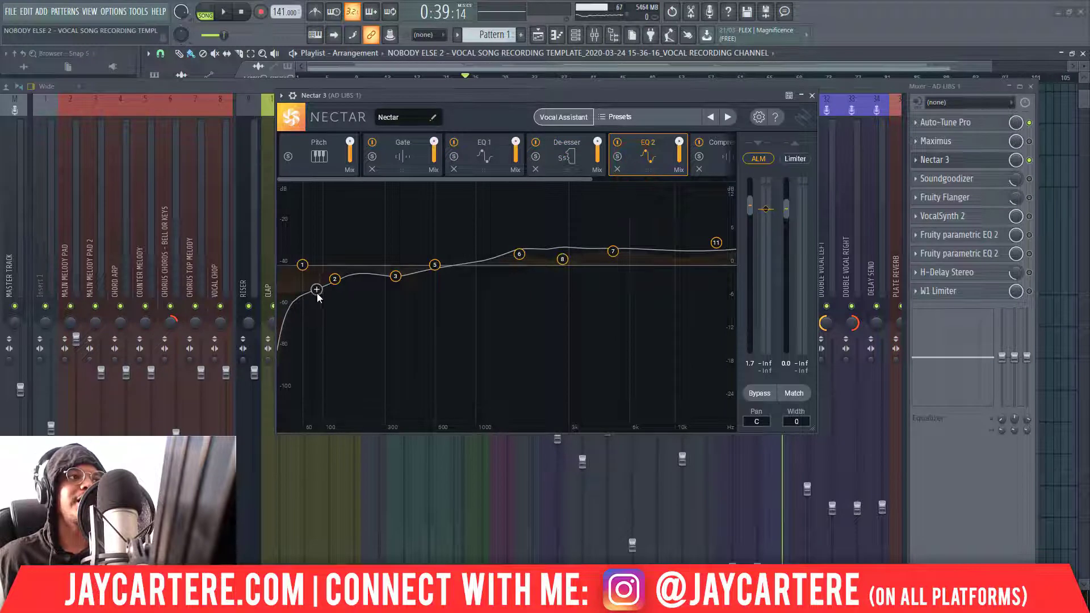
pyautogui.moveTo(469, 179); pyautogui.dragTo(567, 182)
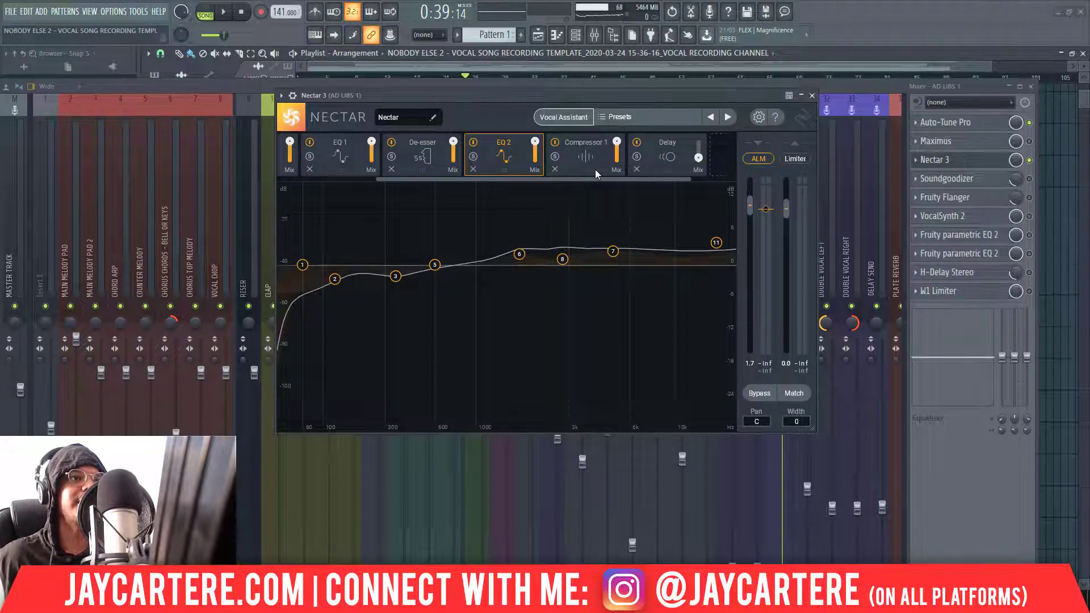
pyautogui.click(595, 169)
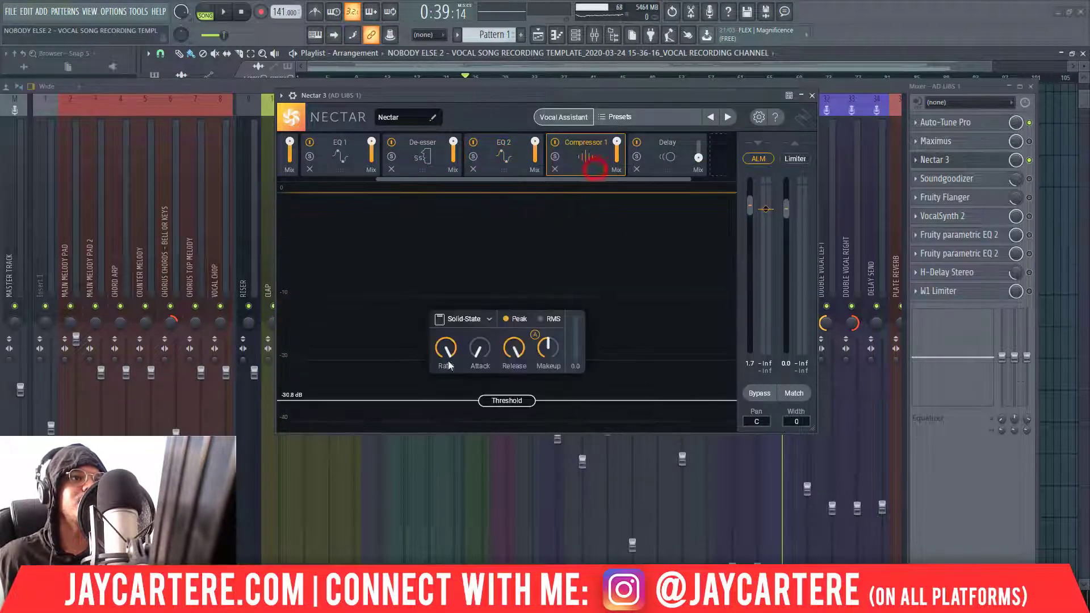
# Step: Bypass the Delay module in Nectar 3 on AD LIBS 1 and close the plug-in
pyautogui.click(655, 172)
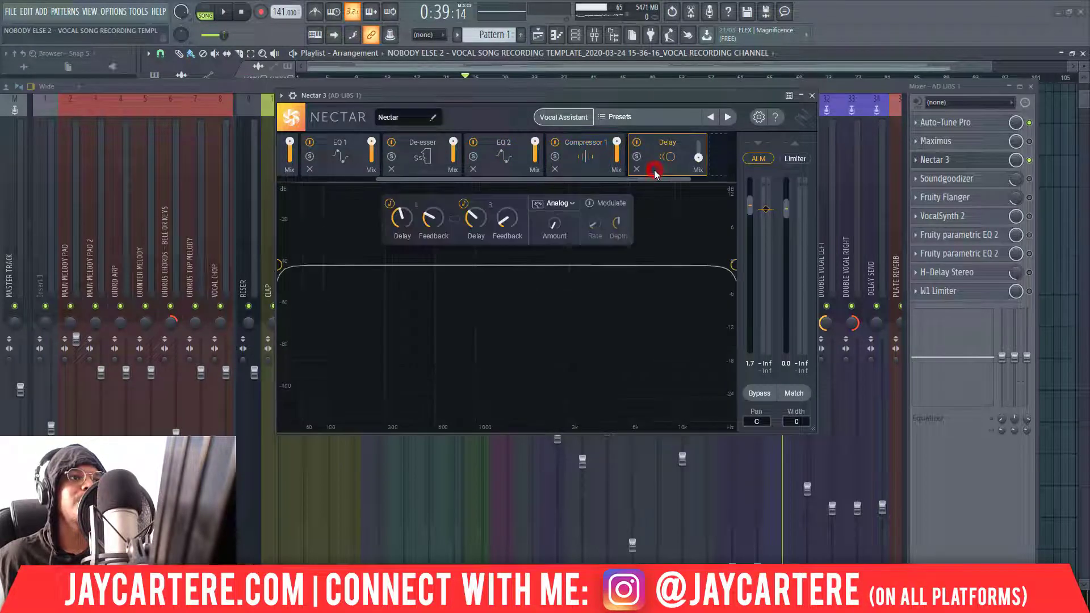
pyautogui.click(637, 143)
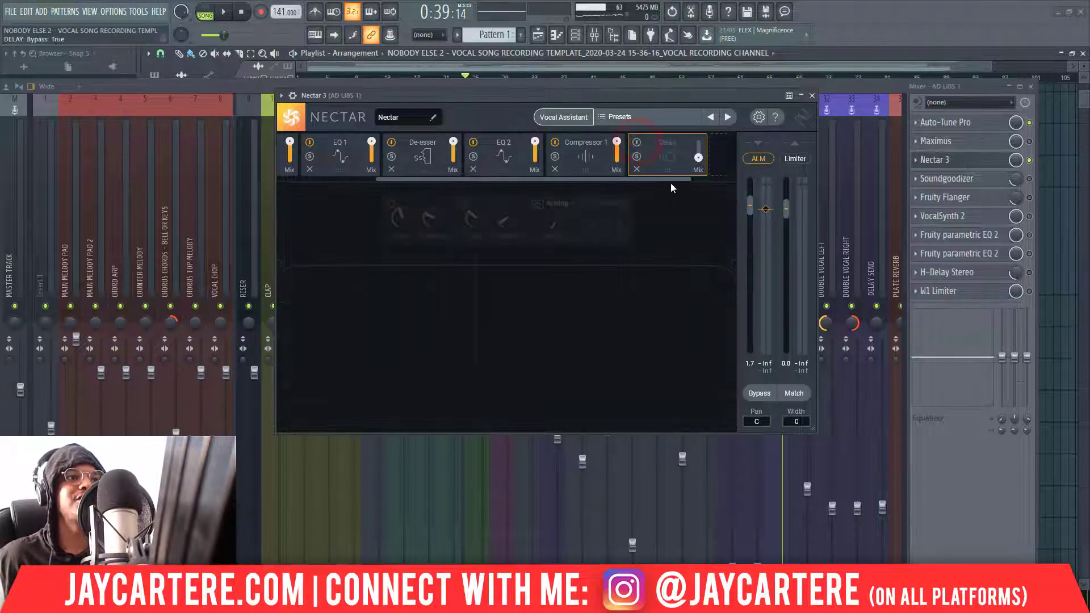
pyautogui.moveTo(673, 179); pyautogui.dragTo(683, 180)
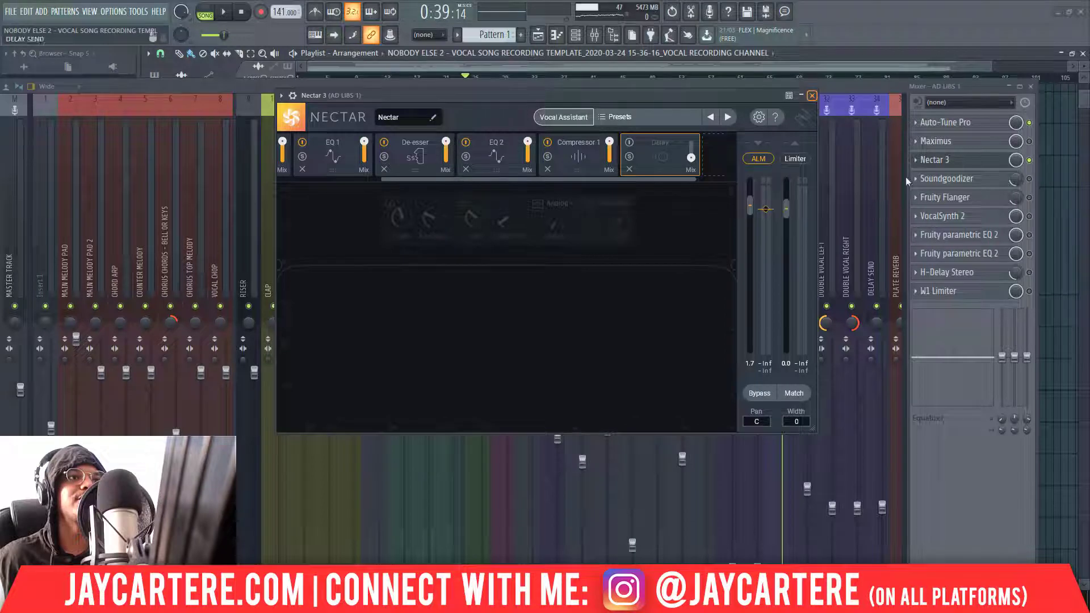
pyautogui.click(812, 96)
pyautogui.moveTo(669, 87); pyautogui.dragTo(638, 85)
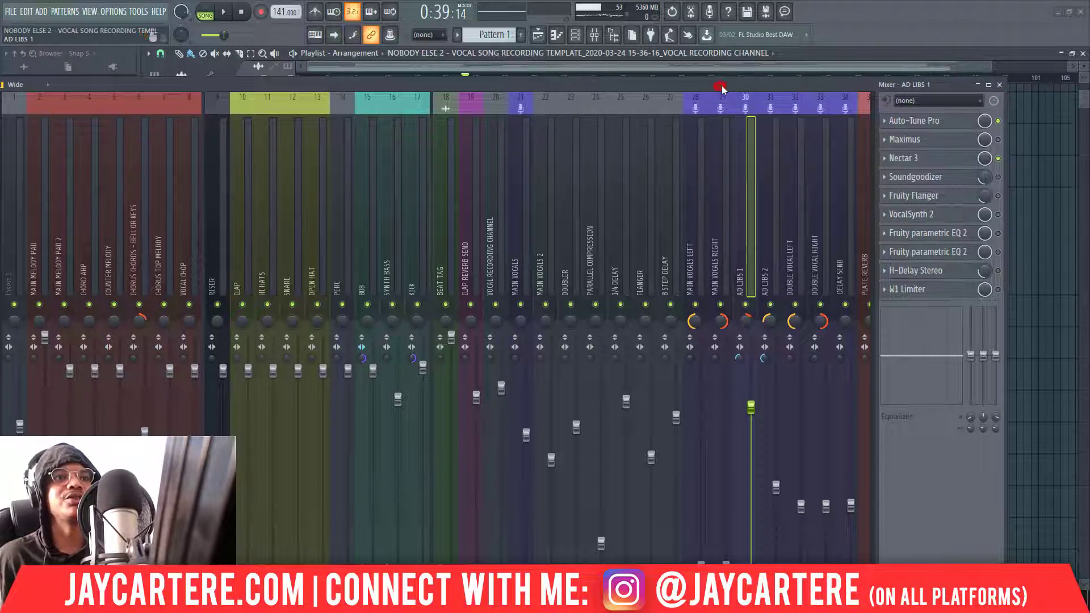
pyautogui.moveTo(721, 88); pyautogui.dragTo(684, 79)
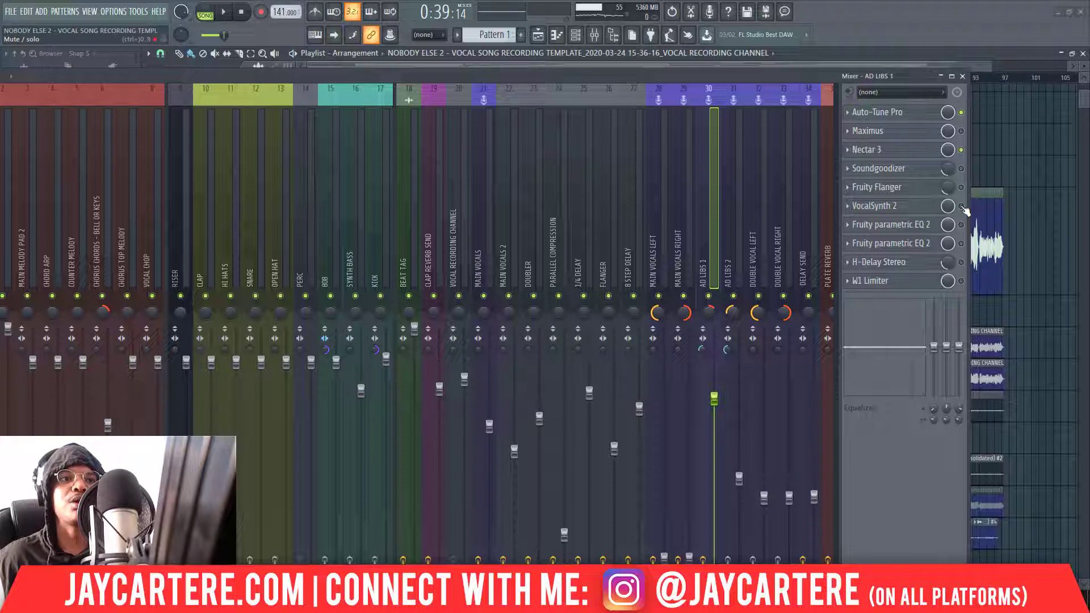
pyautogui.click(703, 70)
pyautogui.moveTo(1021, 98); pyautogui.dragTo(974, 100)
pyautogui.moveTo(1089, 96); pyautogui.dragTo(810, 54)
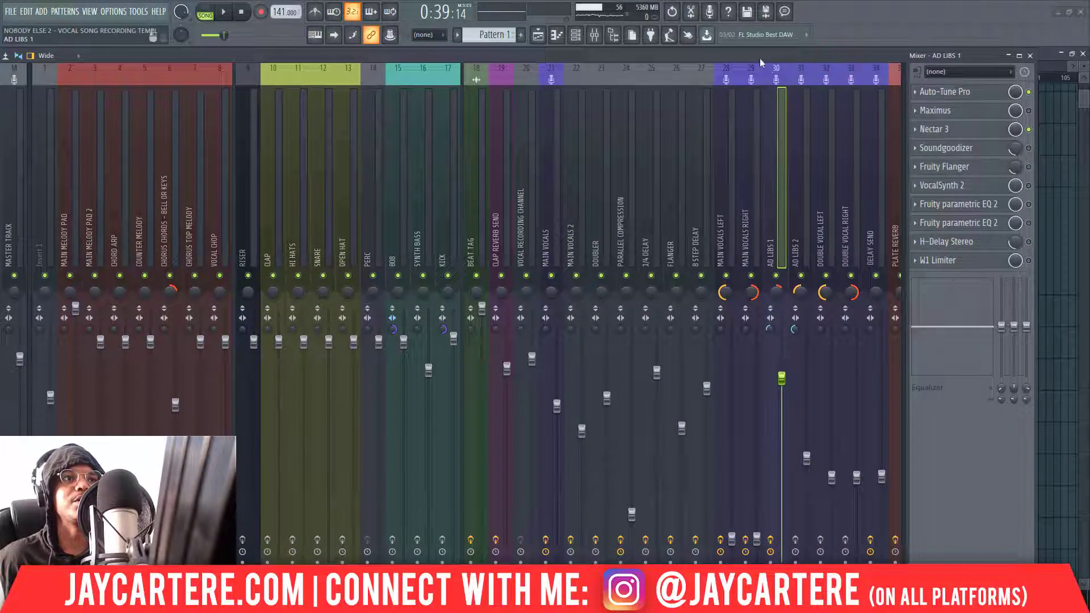
pyautogui.moveTo(580, 52); pyautogui.dragTo(522, 65)
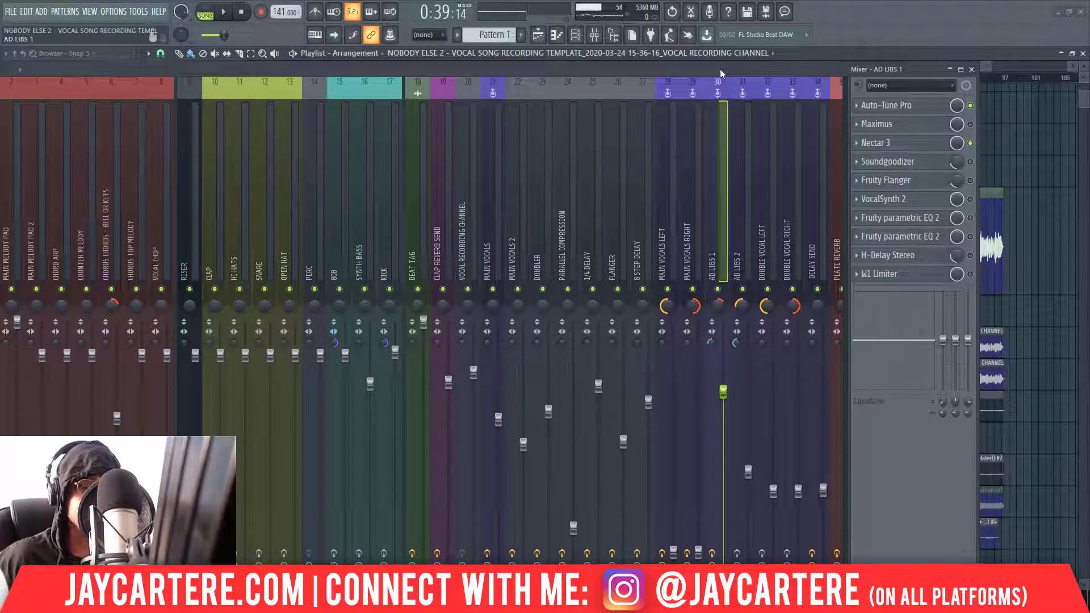
# Step: Hide the mixer and play the arrangement from just before bar 25 through the ad-lib section, then stop playback
pyautogui.press('F9')
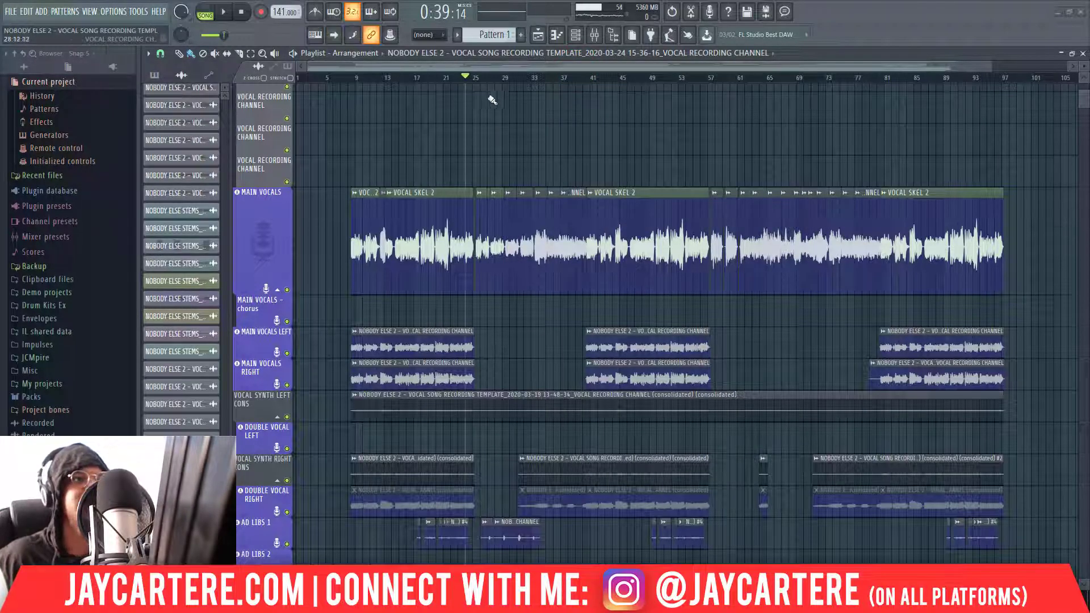
pyautogui.press('space')
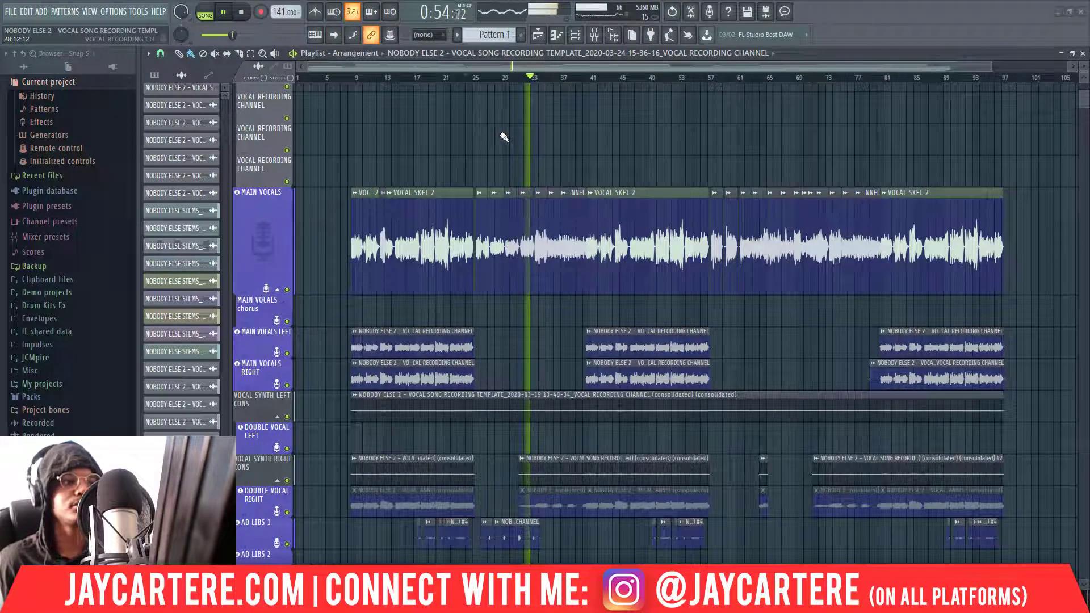
pyautogui.press('space')
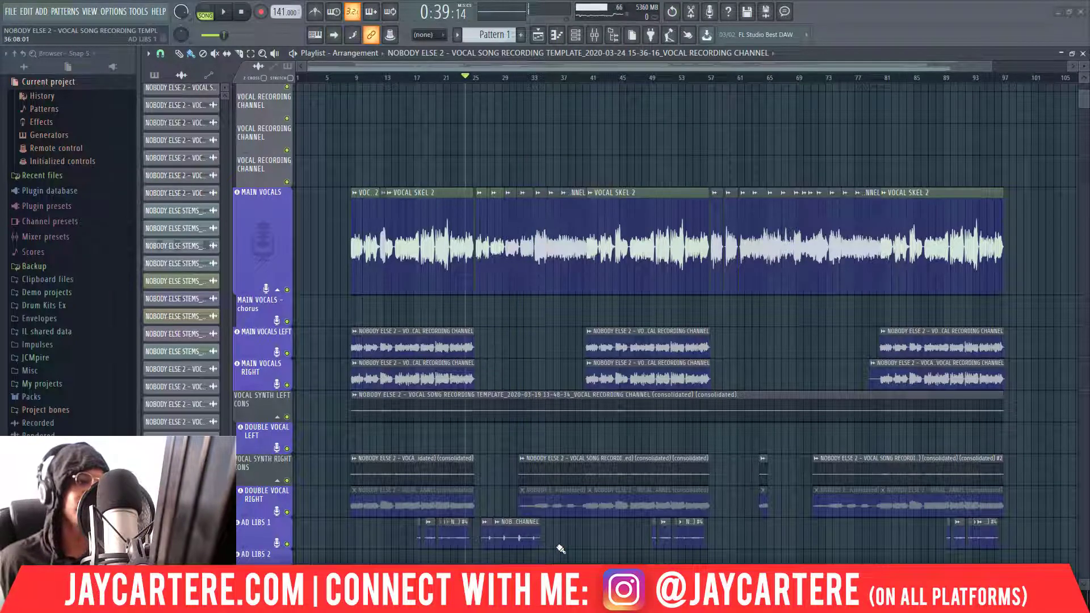
# Step: Select the AD LIBS 1 clips around bars 26 to 33, inspect the main clip's channel settings and close them
pyautogui.moveTo(556, 546); pyautogui.dragTo(480, 546)
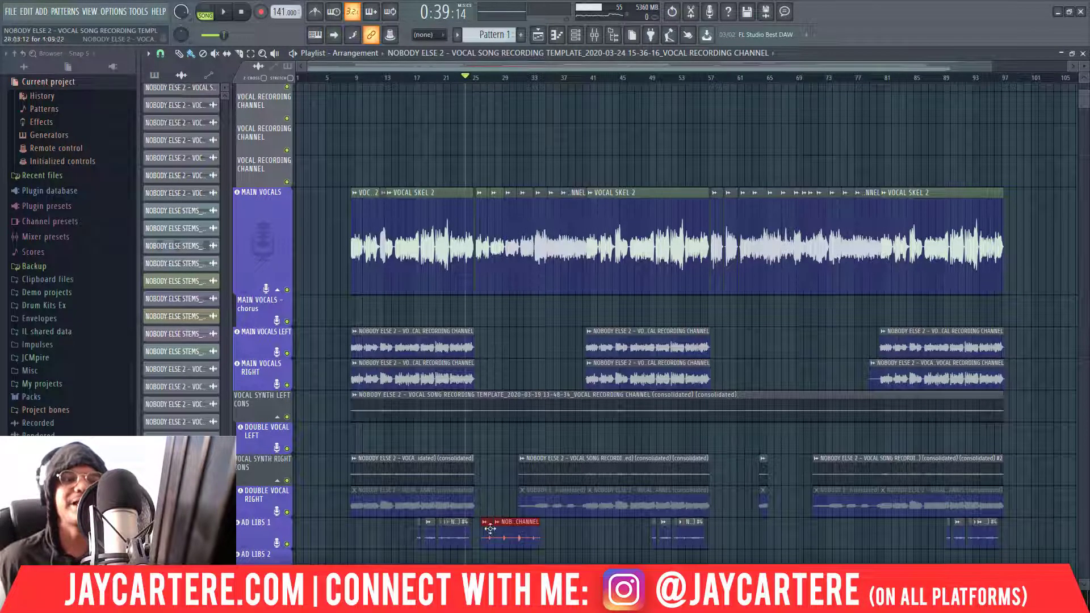
pyautogui.moveTo(1089, 49); pyautogui.dragTo(544, 16)
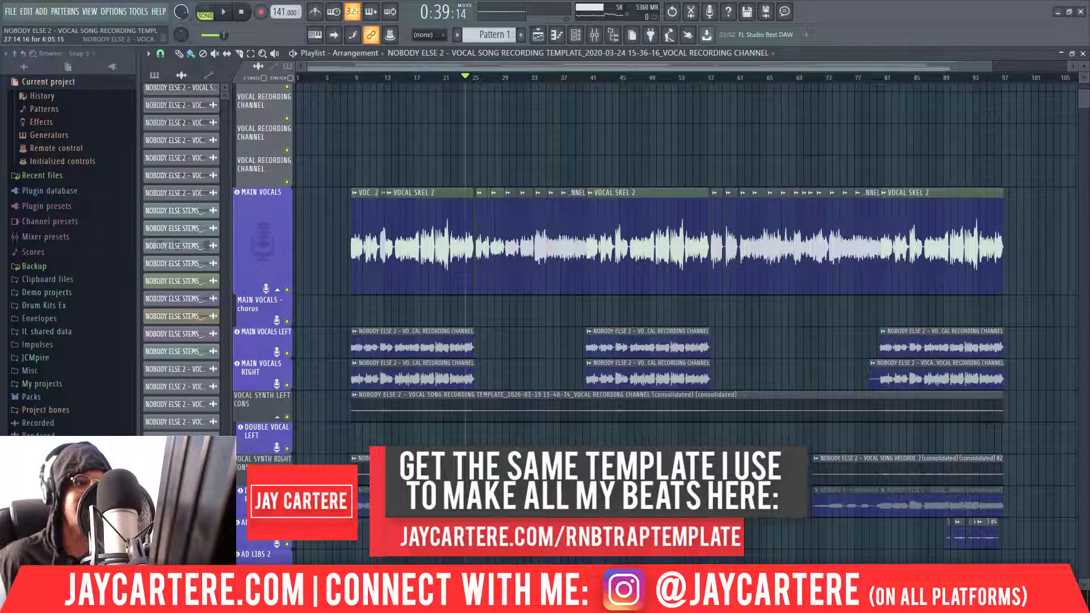
pyautogui.doubleClick(505, 532)
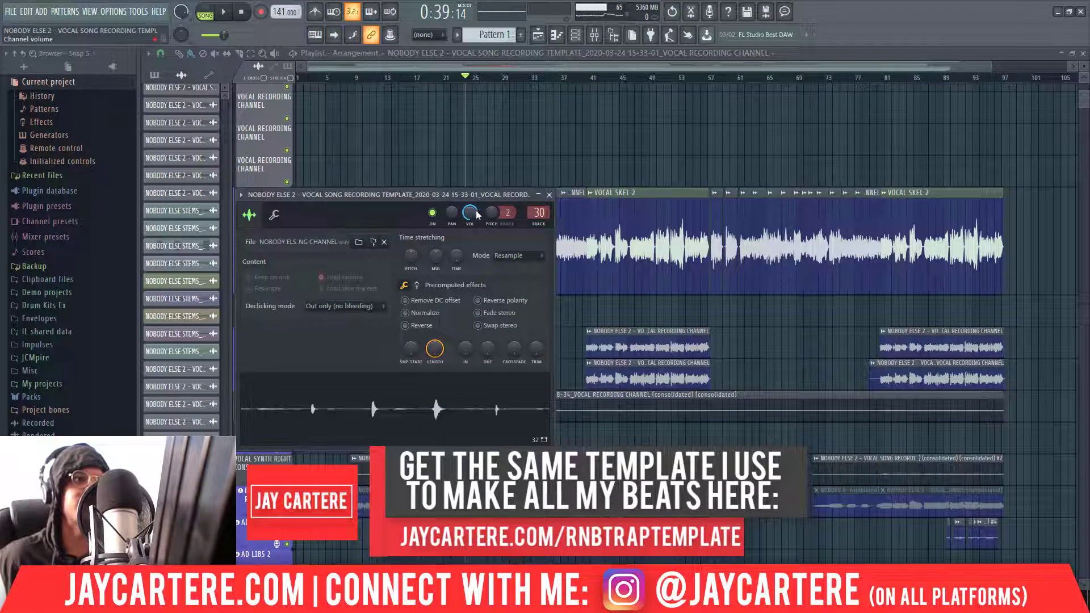
pyautogui.click(549, 194)
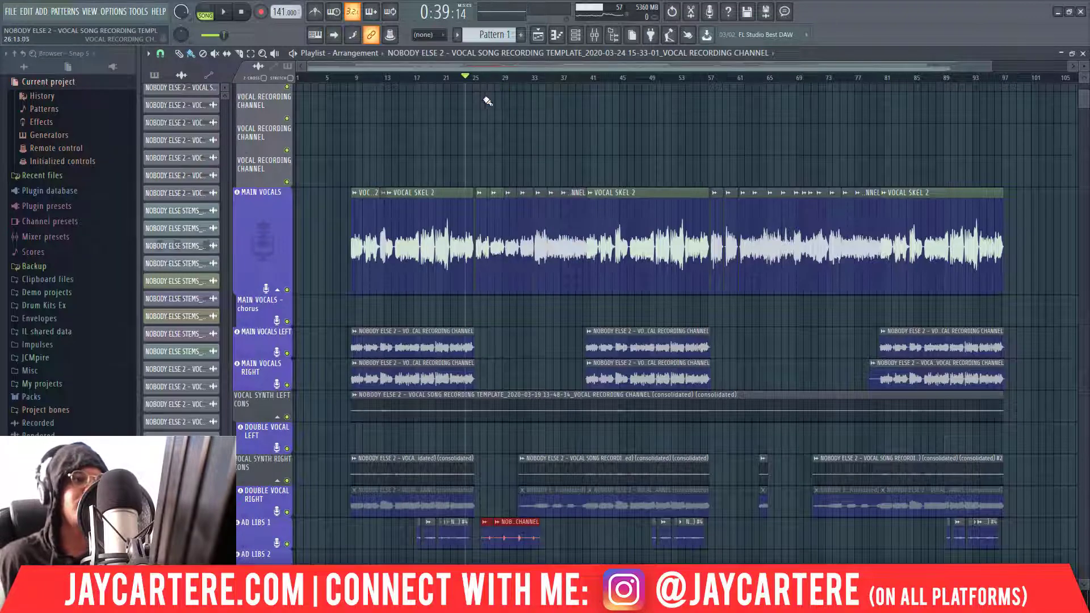
# Step: Set a time selection from bar 25 to bar 35 and consolidate the AD LIBS 1 clips inside it
pyautogui.moveTo(473, 78); pyautogui.dragTo(544, 80)
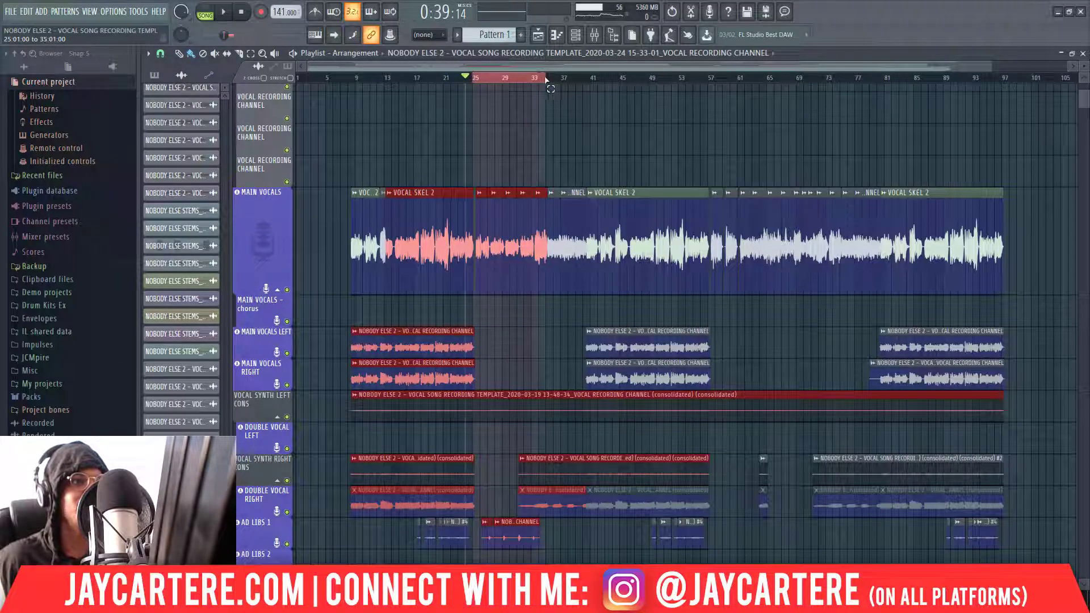
pyautogui.moveTo(570, 546); pyautogui.dragTo(494, 529)
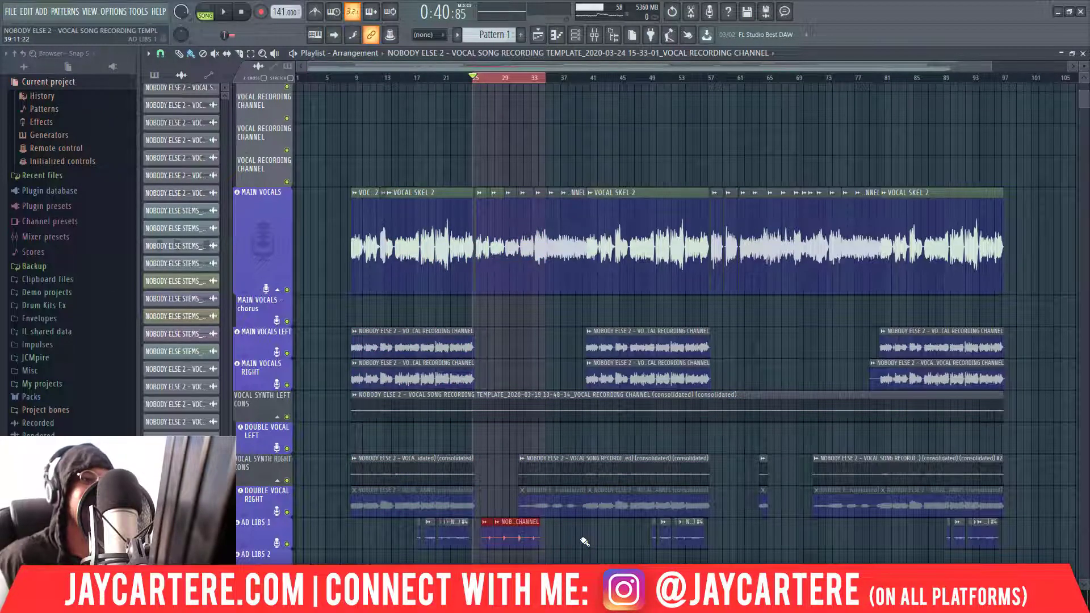
pyautogui.hotkey('ctrl', 'r')
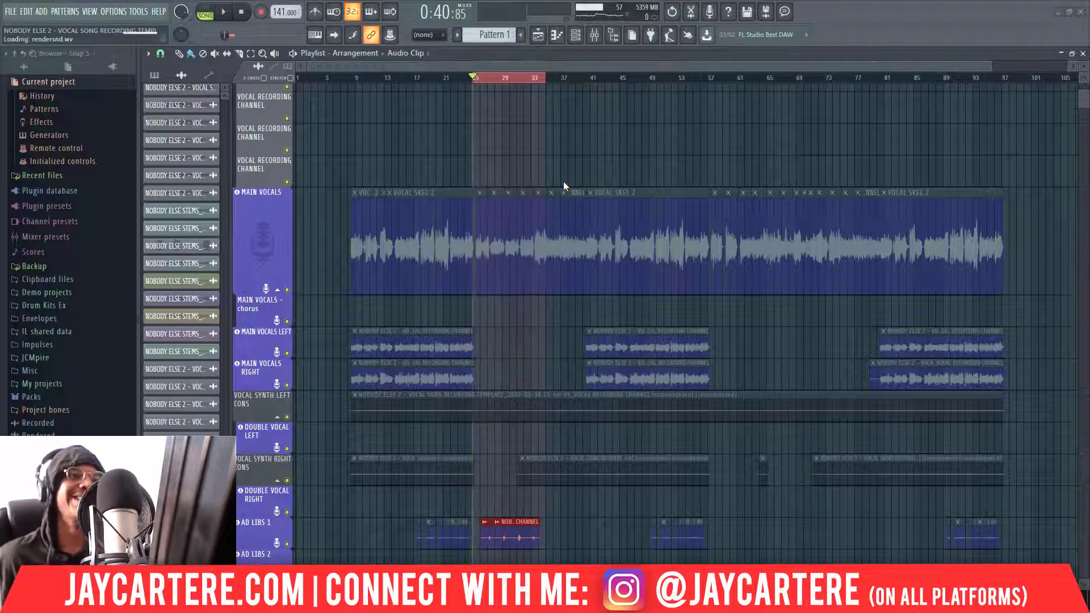
# Step: Delete the muted original ad-lib clips after bar 25 and move the consolidated clip from Track 19 onto AD LIBS 1
pyautogui.scroll(-1, 545, 535)
pyautogui.scroll(-2, 527, 519)
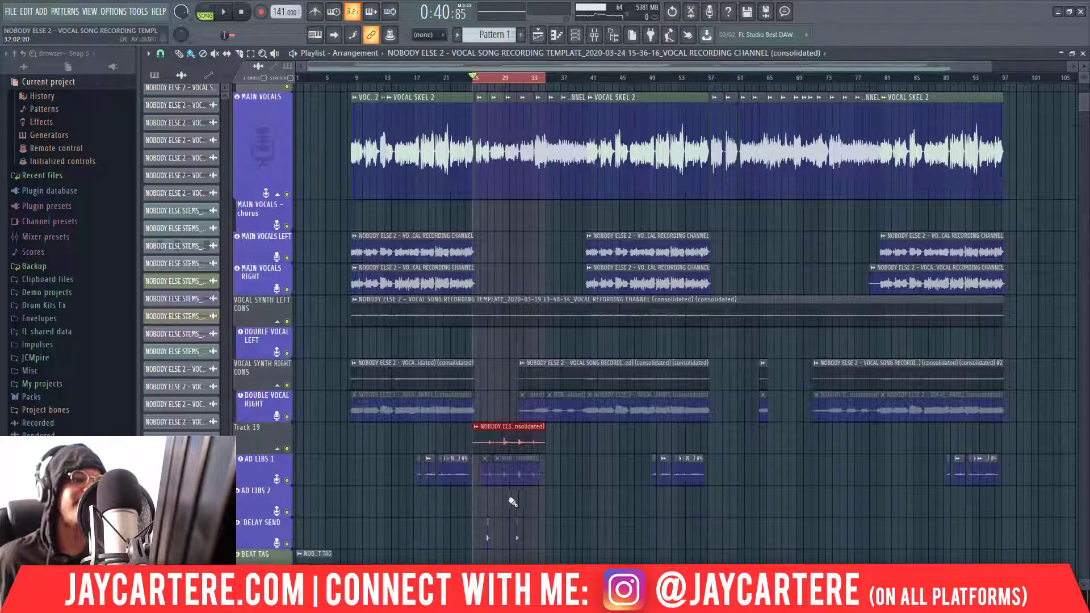
pyautogui.click(503, 470)
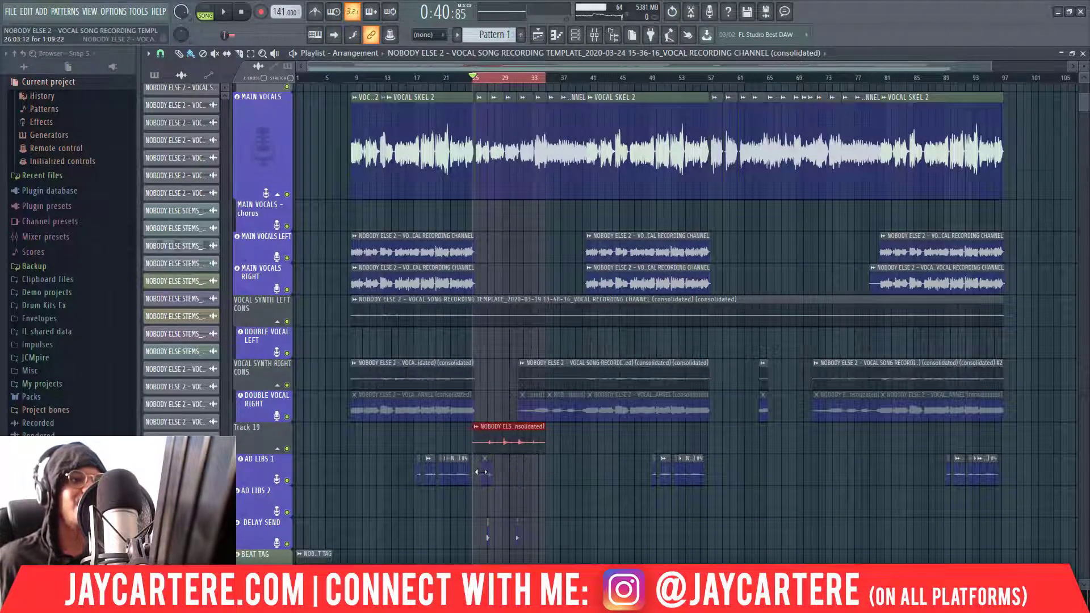
pyautogui.rightClick(579, 467)
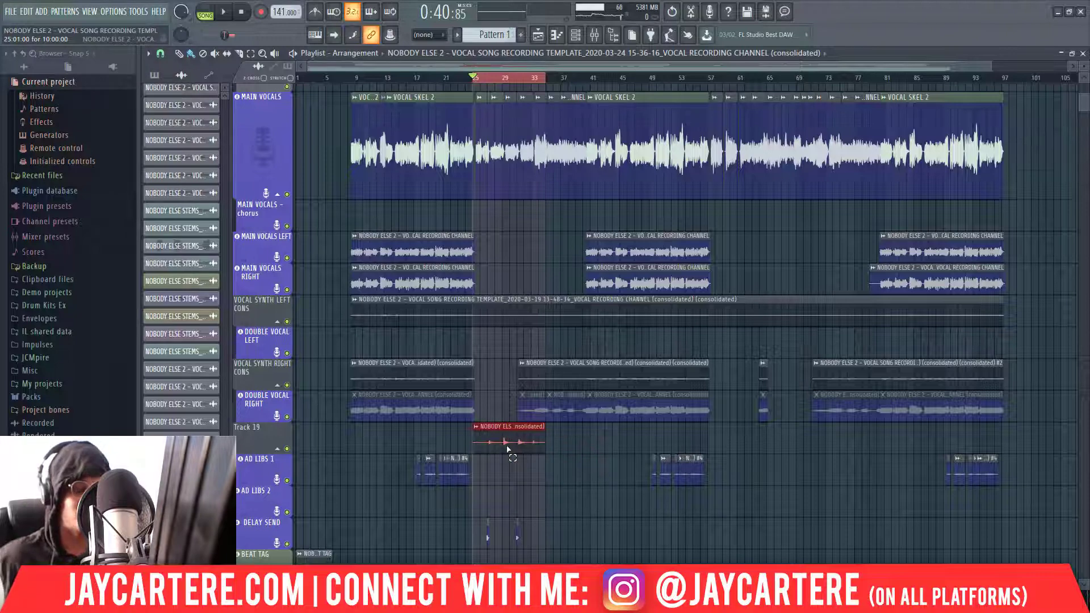
pyautogui.moveTo(506, 448); pyautogui.dragTo(507, 480)
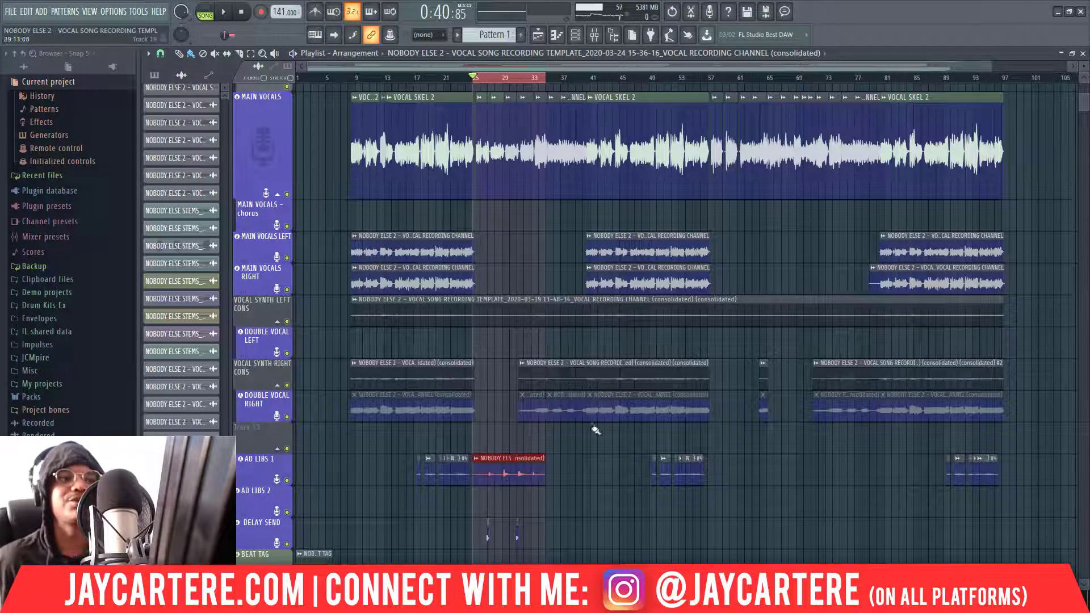
# Step: Show the mixer, select the AD LIBS 1 track and disable its Nectar 3 and Auto-Tune Pro effects
pyautogui.press('F9')
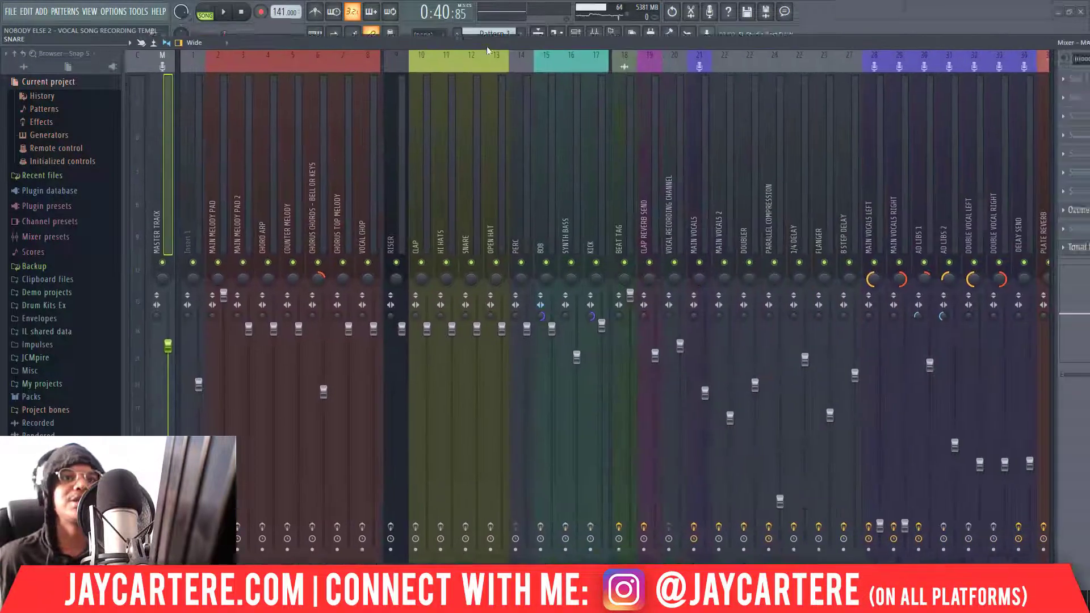
pyautogui.moveTo(311, 26); pyautogui.dragTo(281, 25)
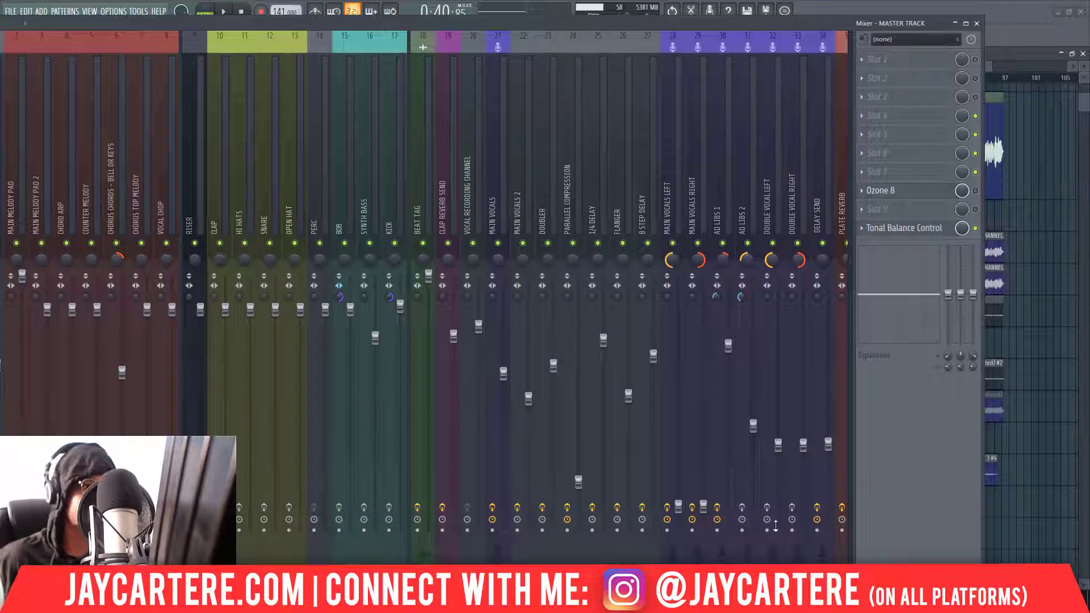
pyautogui.click(719, 194)
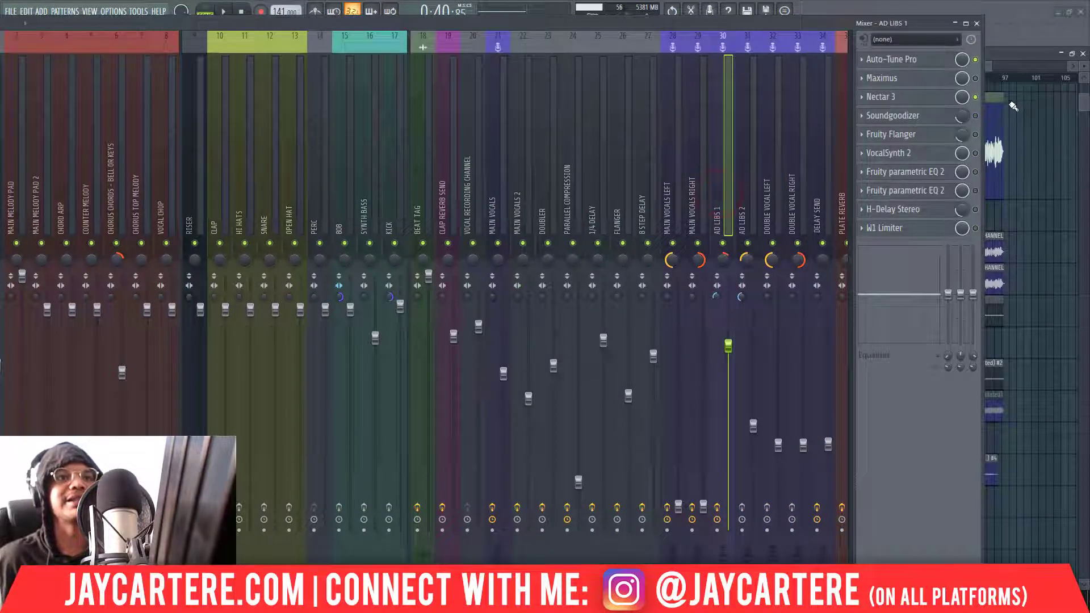
pyautogui.click(975, 97)
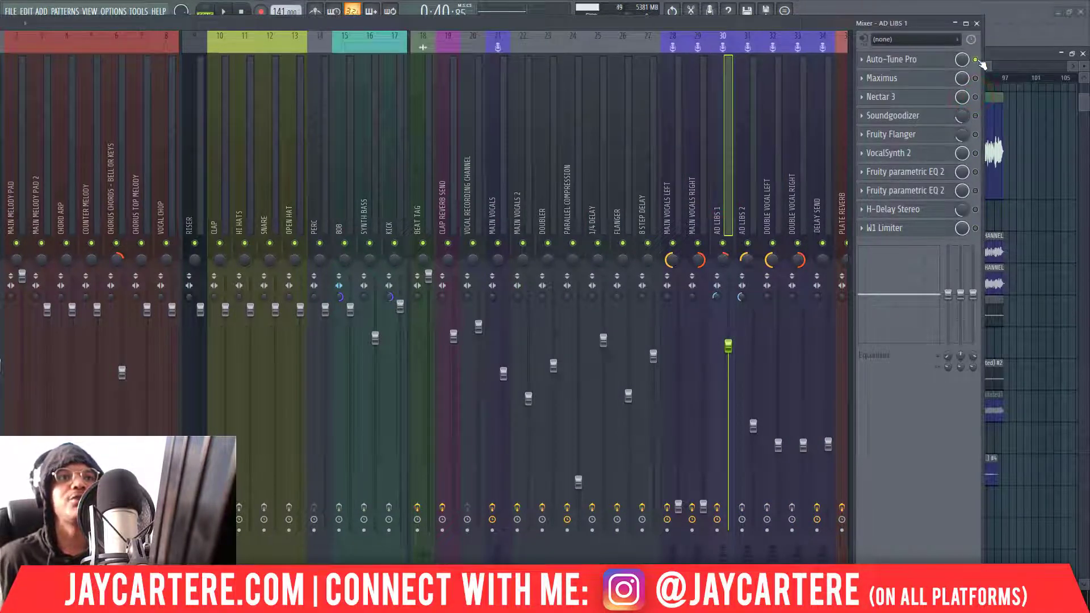
pyautogui.click(976, 60)
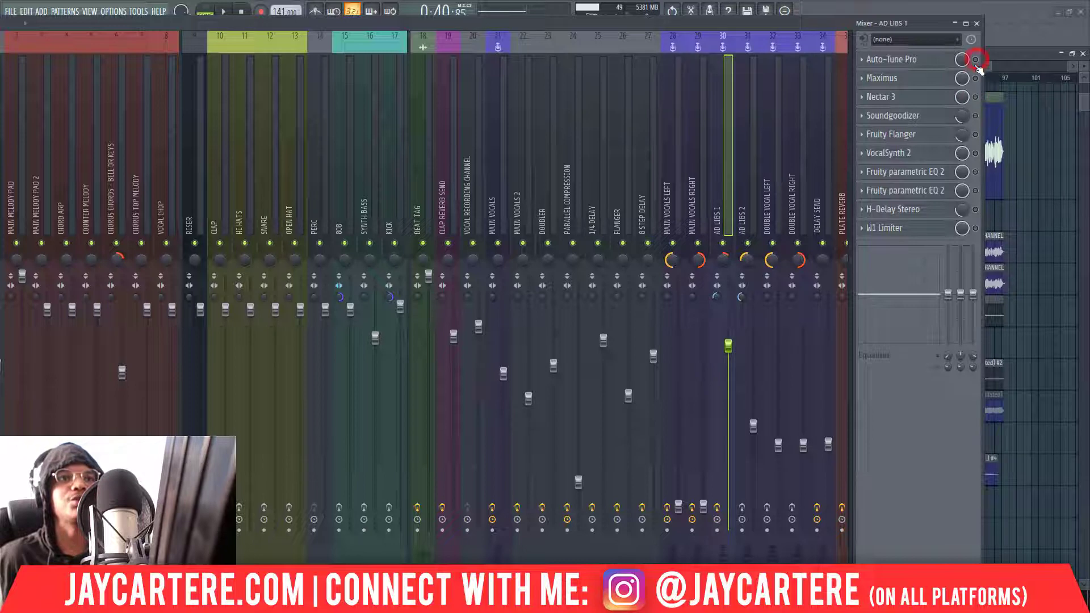
# Step: Enable VocalSynth 2 on AD LIBS 1, dismiss its preset browser and place its window clear for viewing
pyautogui.click(975, 153)
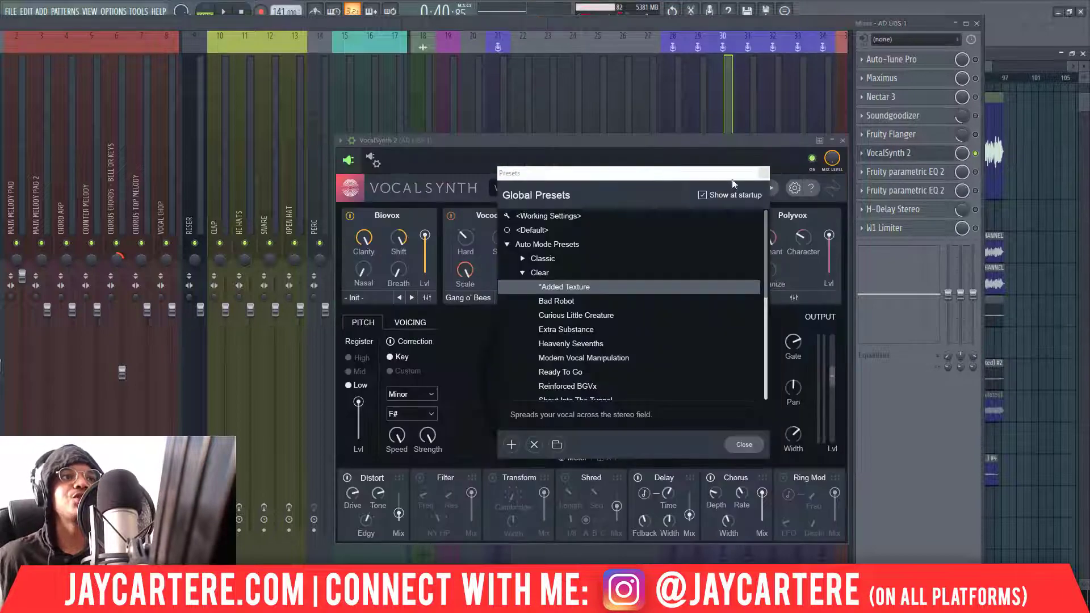
pyautogui.click(764, 173)
pyautogui.moveTo(697, 141); pyautogui.dragTo(649, 108)
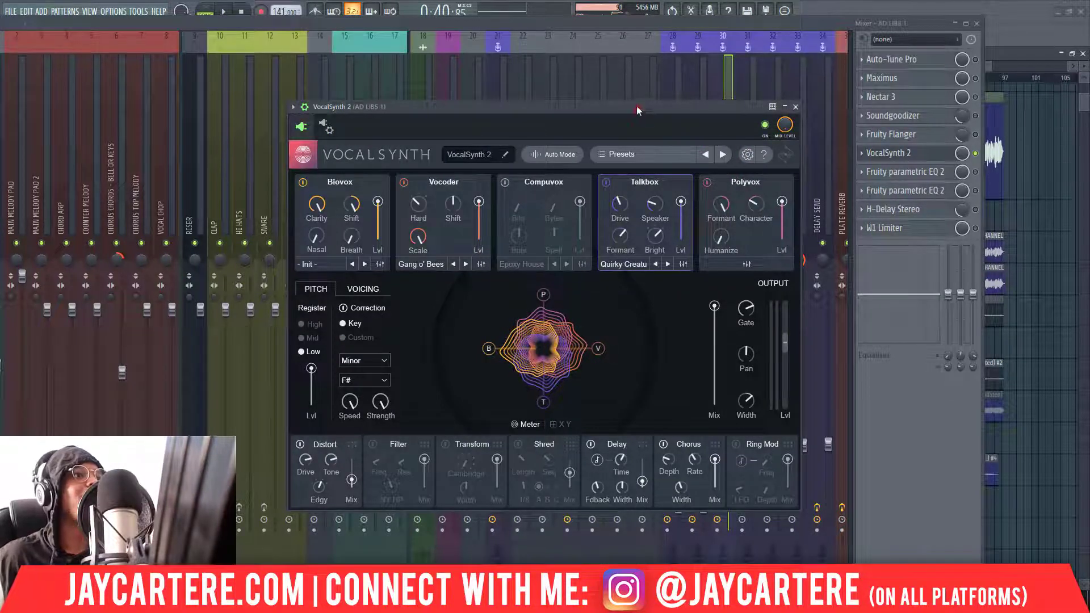
pyautogui.moveTo(636, 107); pyautogui.dragTo(633, 91)
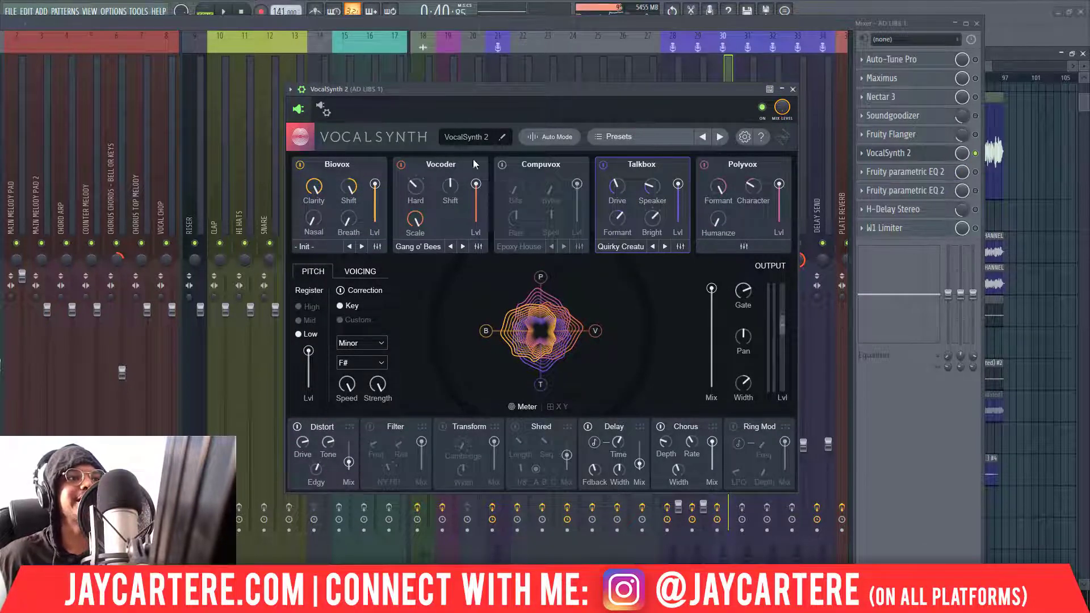
# Step: Review the Biovox, Talkbox and Polyvox modules in VocalSynth 2 and close the plug-in
pyautogui.click(347, 166)
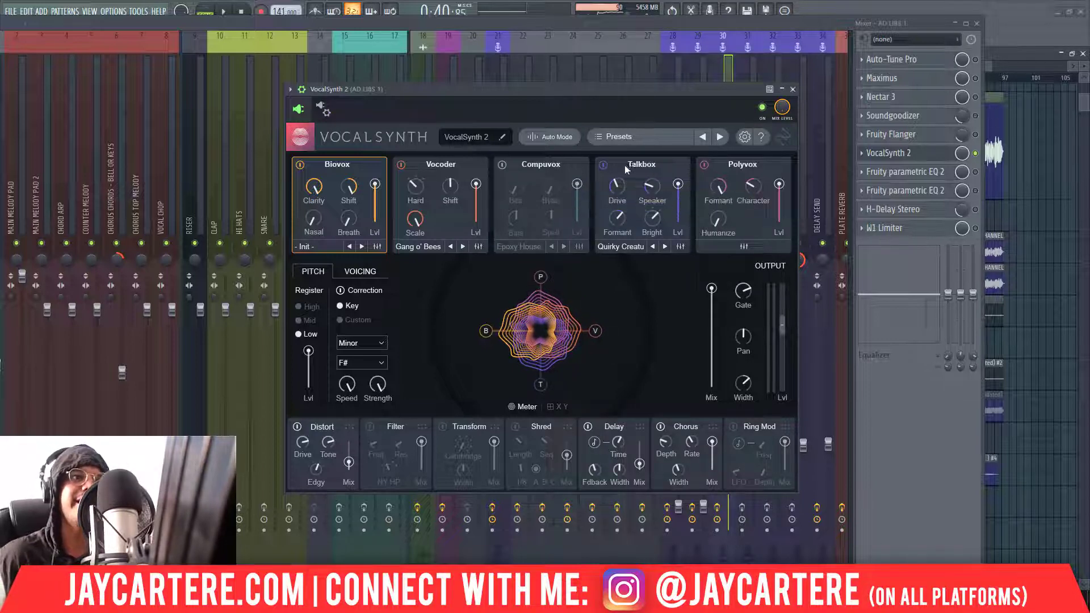
pyautogui.moveTo(616, 186)
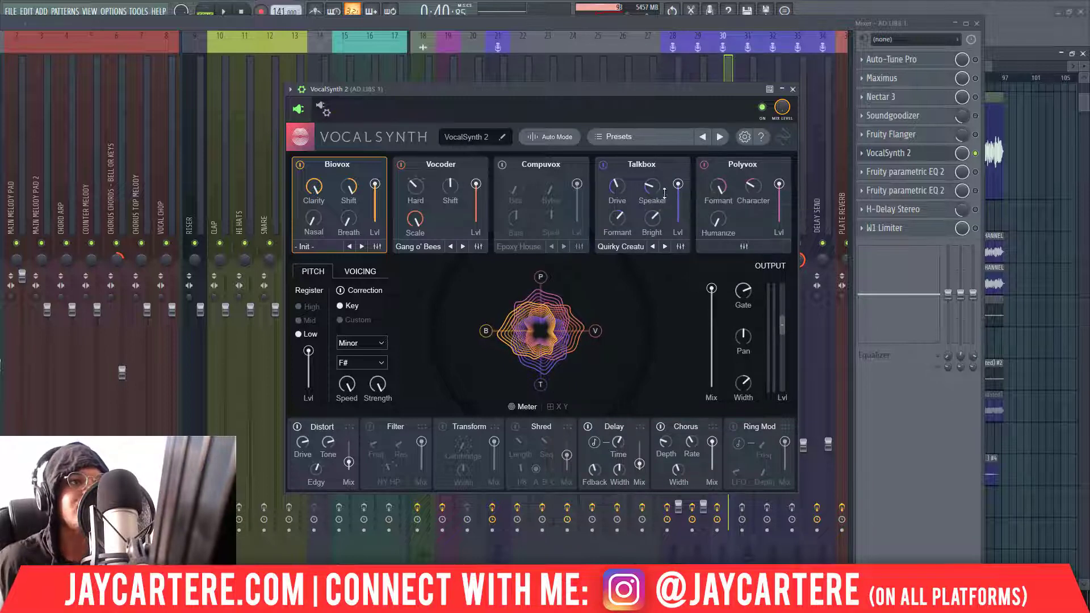
pyautogui.moveTo(621, 230)
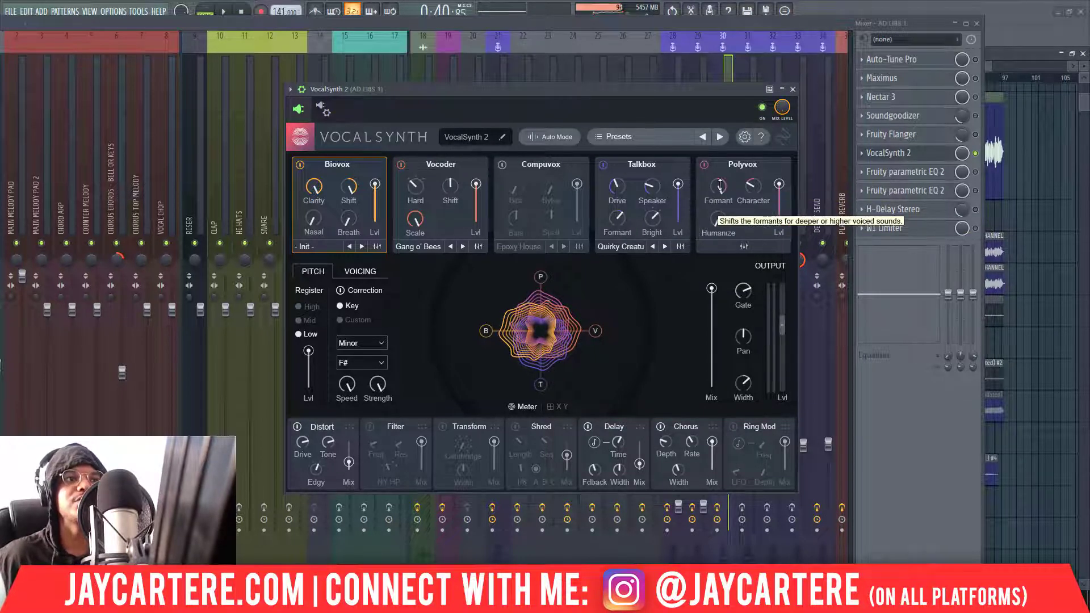
pyautogui.moveTo(720, 185)
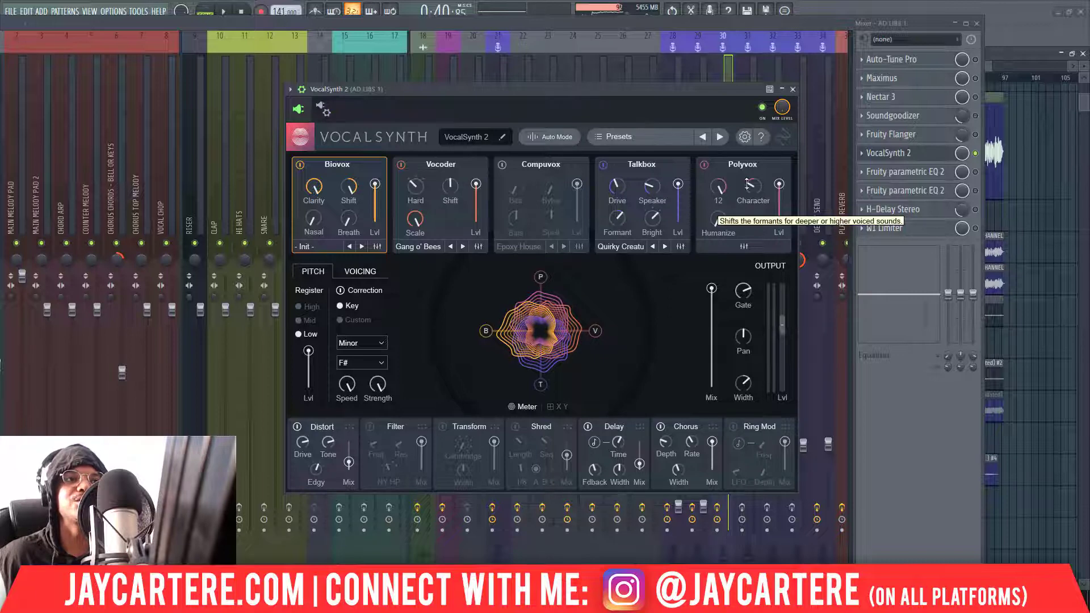
pyautogui.moveTo(757, 184)
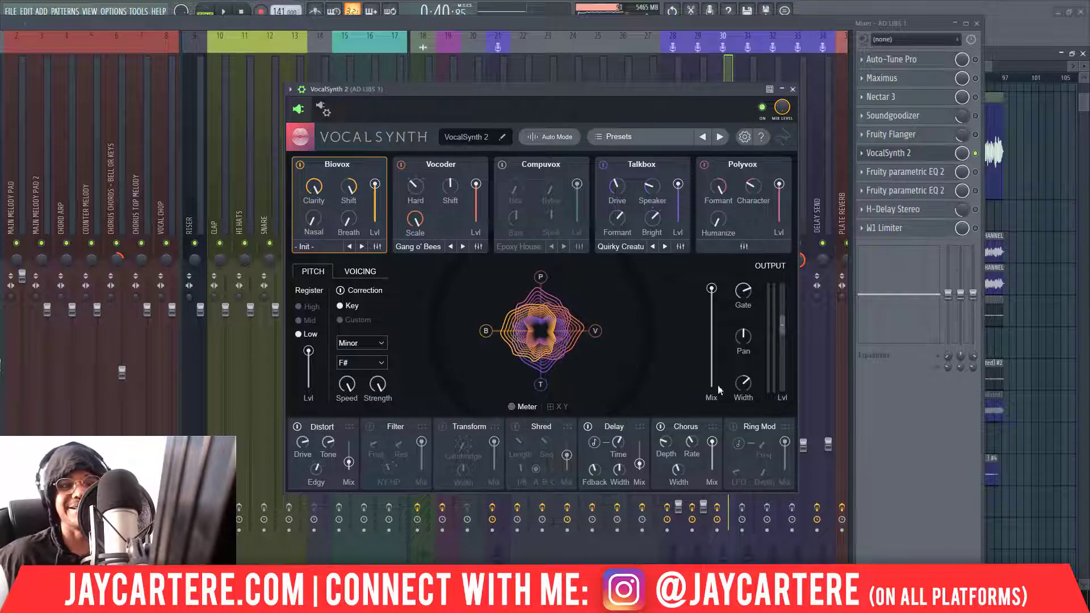
pyautogui.click(792, 89)
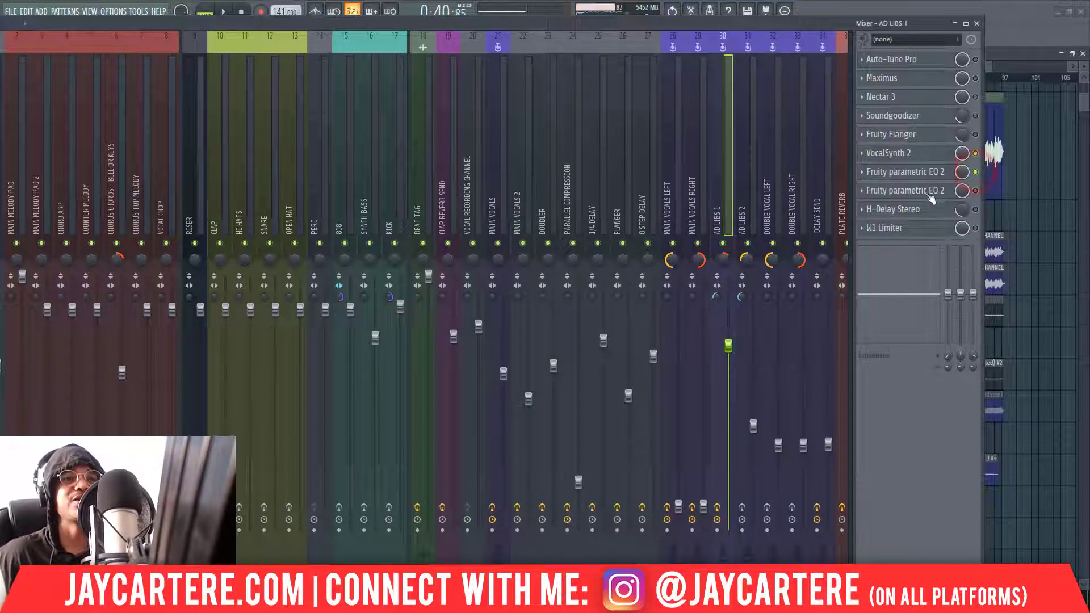
# Step: Move the mixer aside, review the low and high cut bands of the first Fruity parametric EQ 2 on AD LIBS 1, and close it
pyautogui.doubleClick(493, 25)
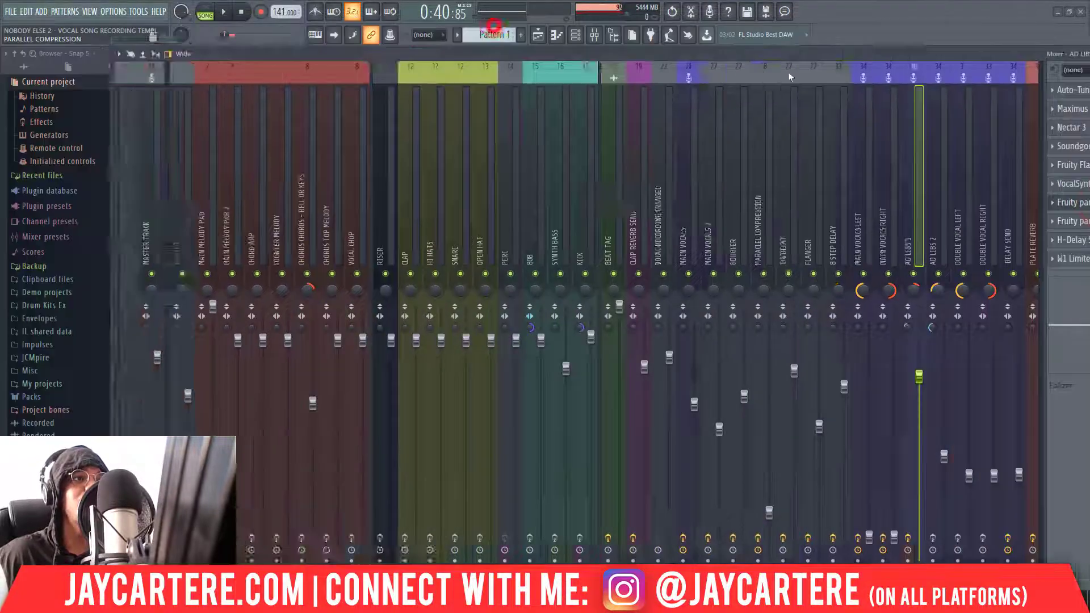
pyautogui.moveTo(789, 77); pyautogui.dragTo(1089, 93)
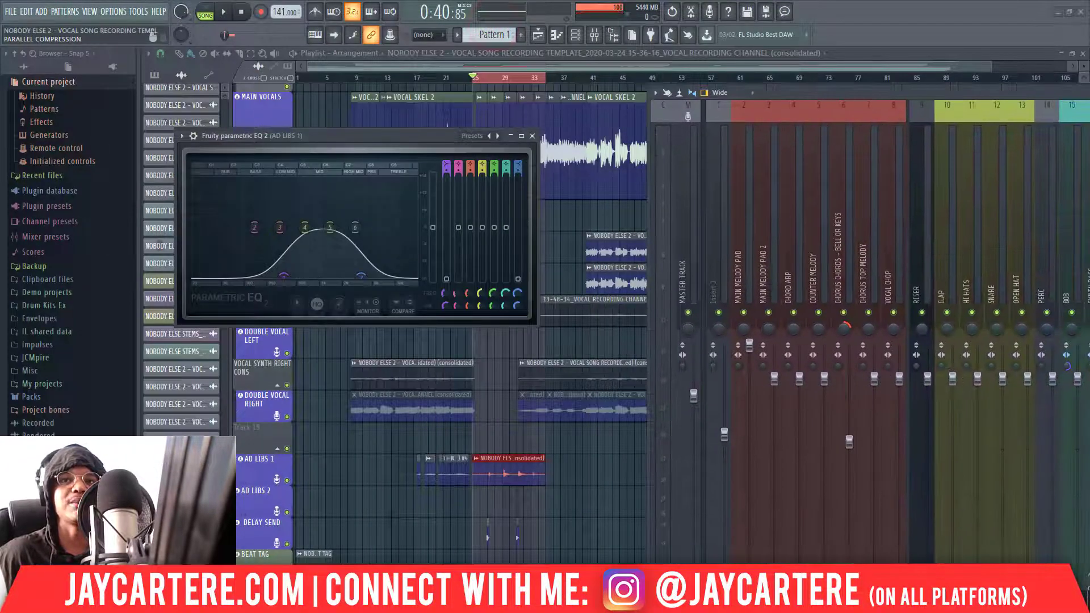
pyautogui.click(414, 135)
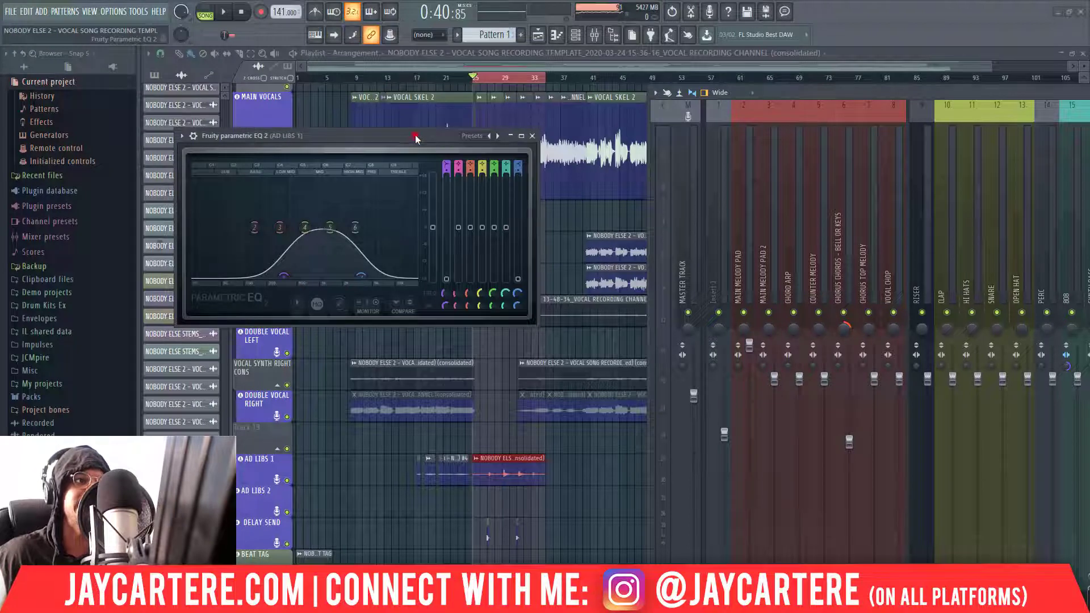
pyautogui.moveTo(414, 134); pyautogui.dragTo(407, 128)
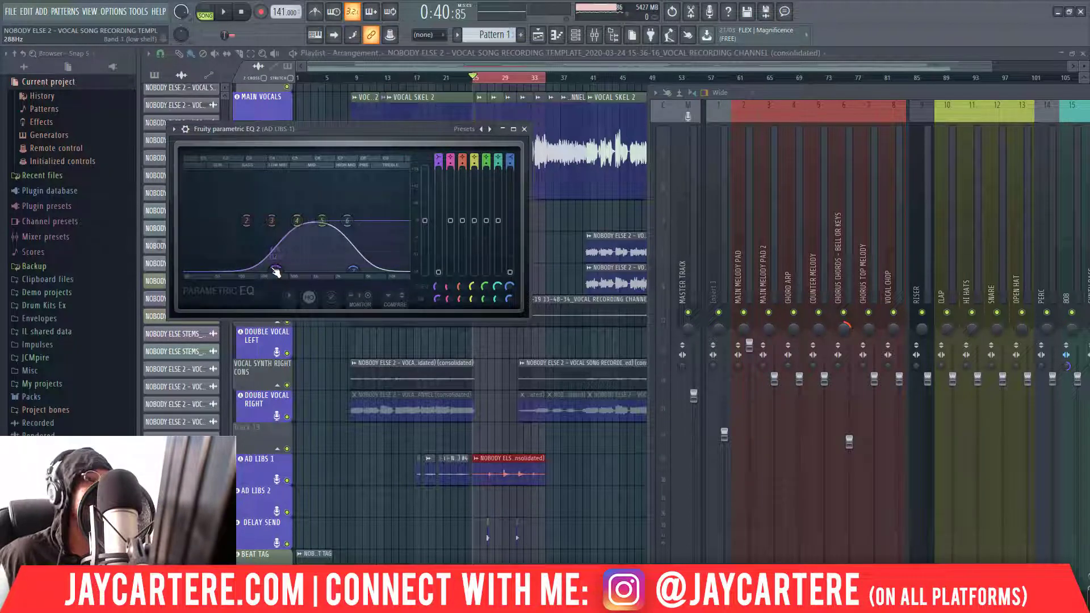
pyautogui.moveTo(275, 272); pyautogui.dragTo(244, 273)
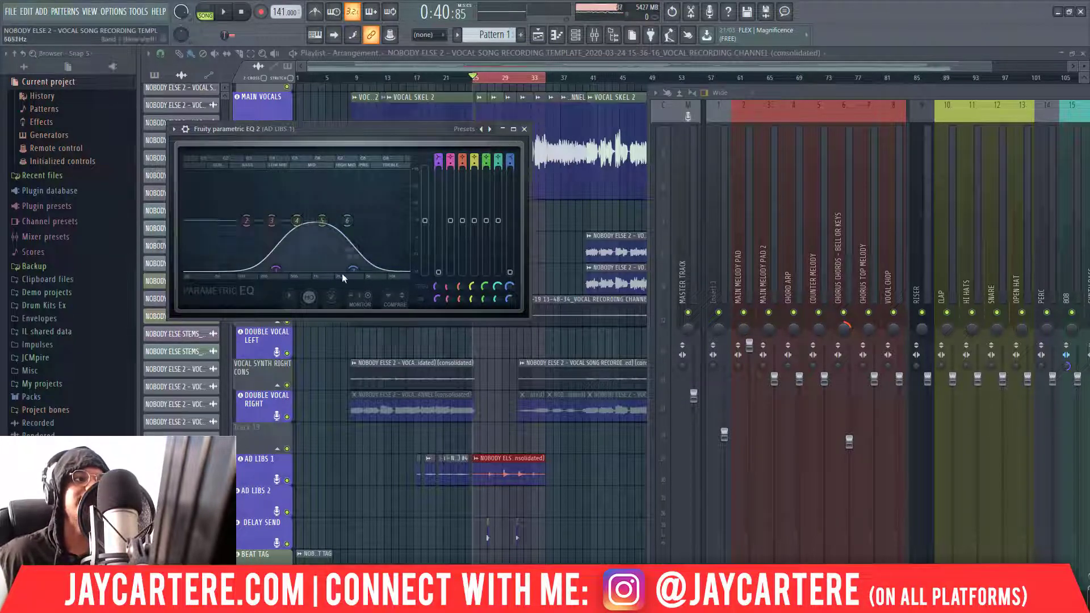
pyautogui.click(524, 130)
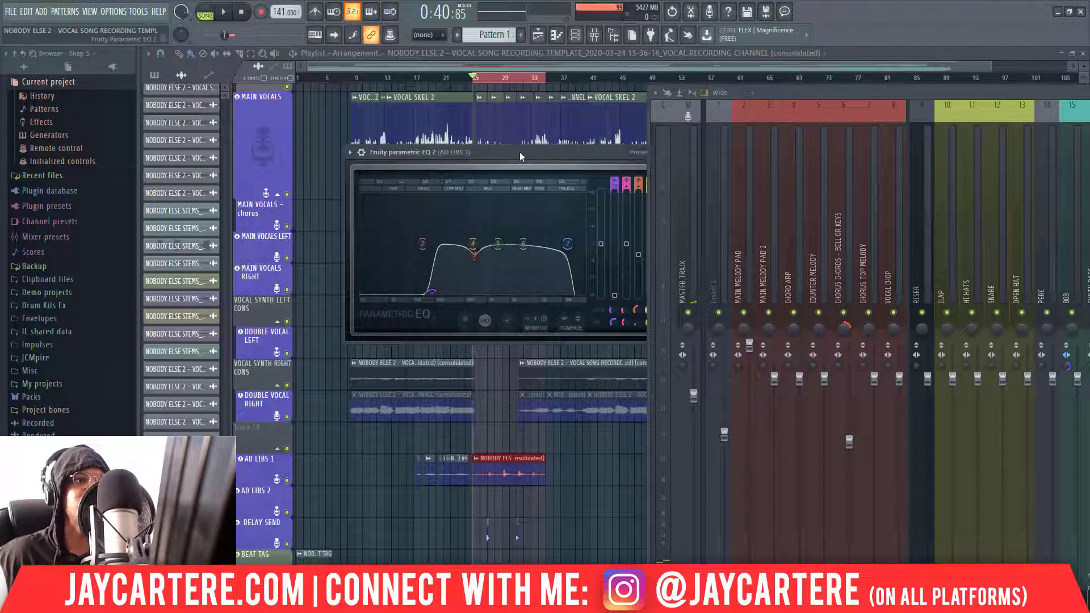
# Step: Examine the low cut, high cut and midrange dip bands of the second Fruity parametric EQ 2 on AD LIBS 1, and close it
pyautogui.moveTo(519, 152); pyautogui.dragTo(418, 141)
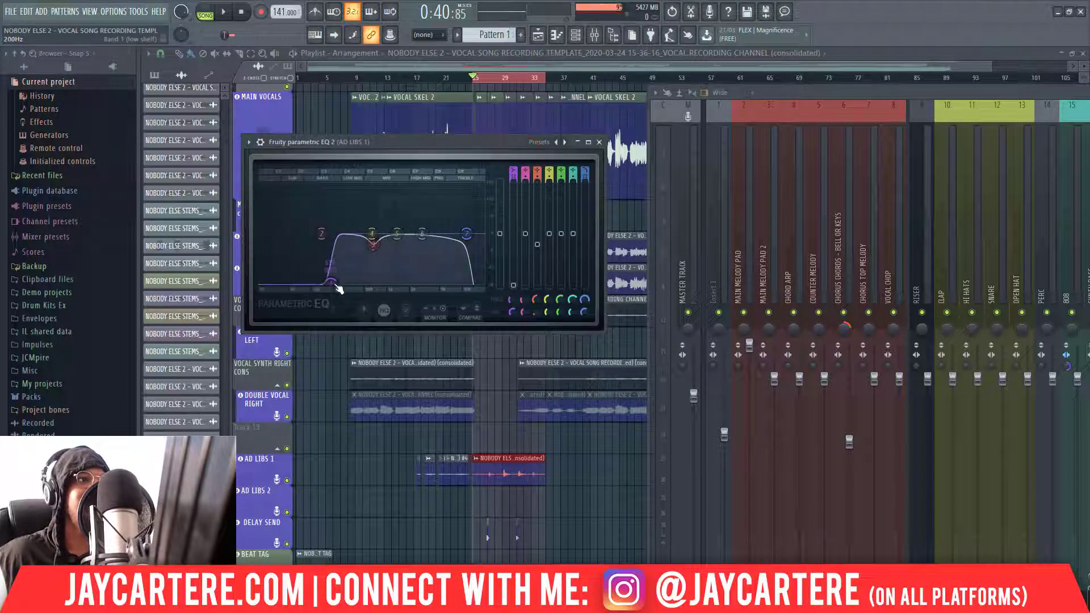
pyautogui.moveTo(336, 285); pyautogui.dragTo(331, 281)
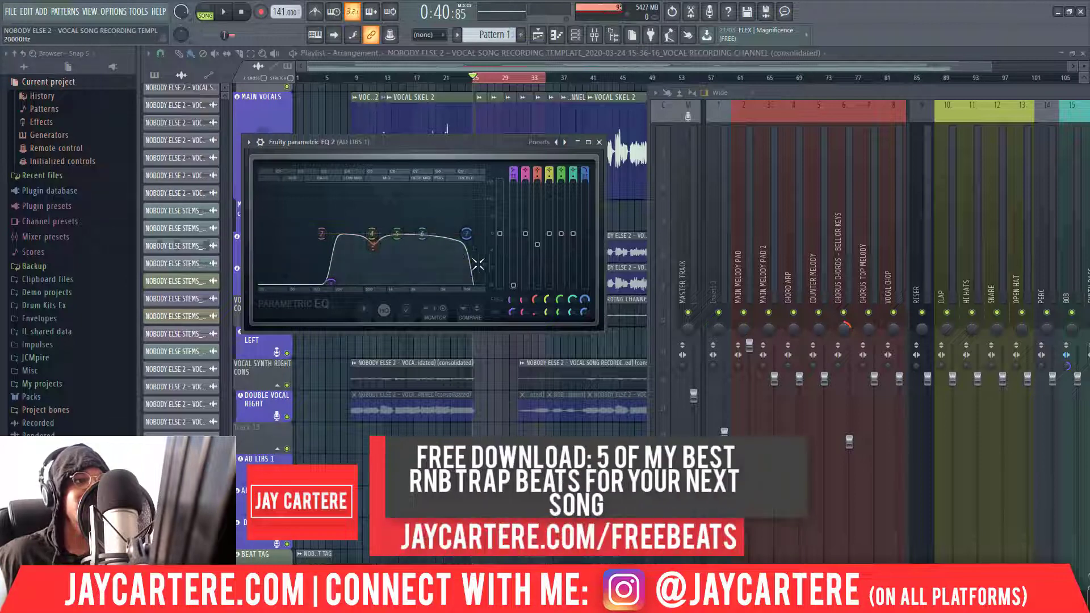
pyautogui.moveTo(334, 288); pyautogui.dragTo(337, 288)
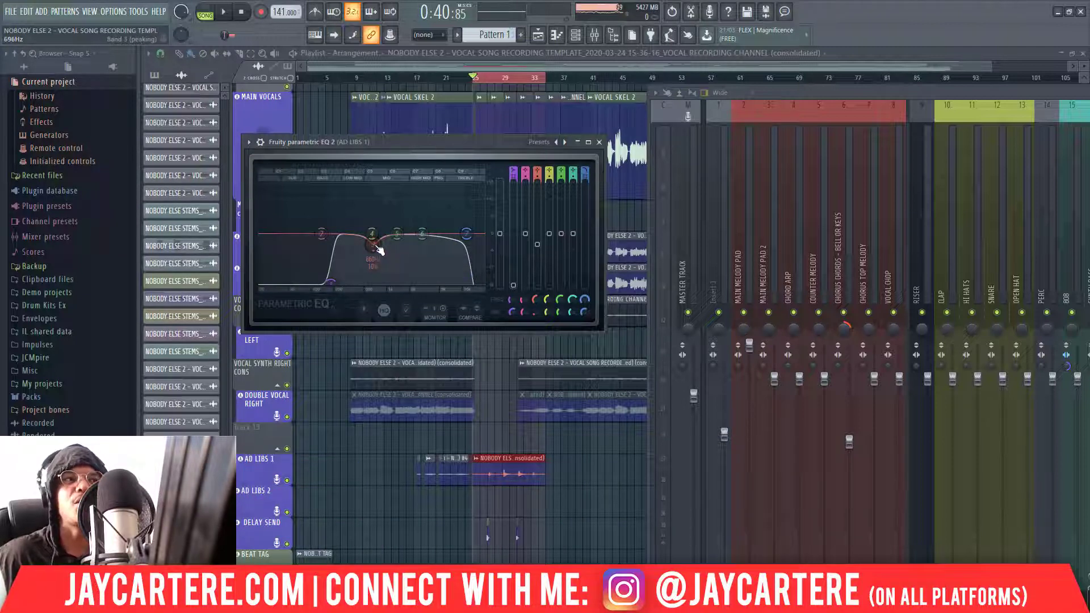
pyautogui.click(599, 143)
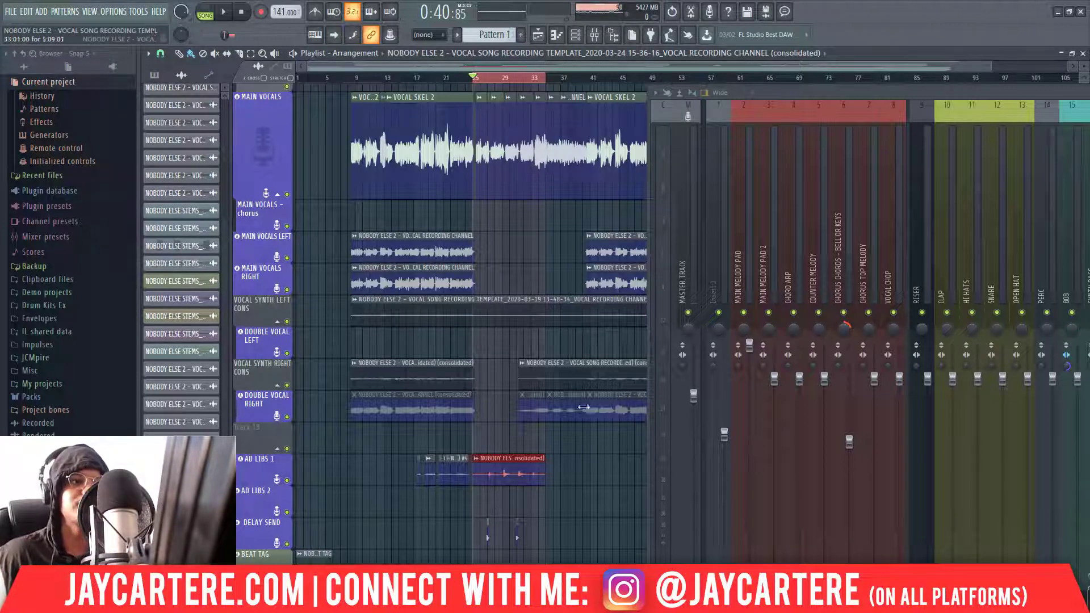
# Step: Consolidate the selected ad-lib clip on AD LIBS 1 by rendering it as a 32Bit float stereo WAV with the tail set to Cut remainder
pyautogui.moveTo(569, 476); pyautogui.dragTo(510, 460)
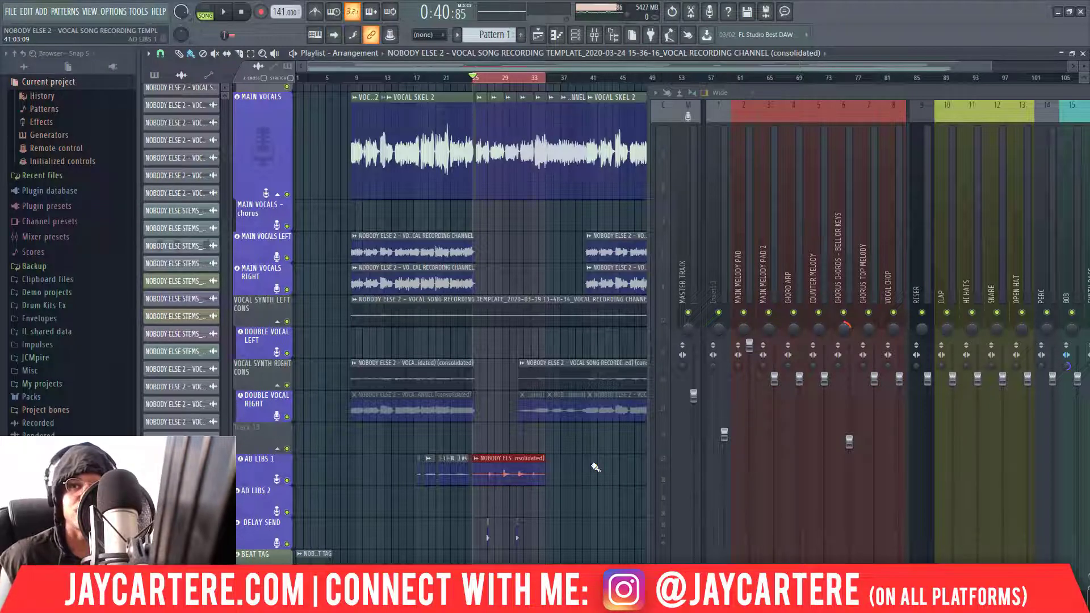
pyautogui.hotkey('ctrl', 'alt', 'c')
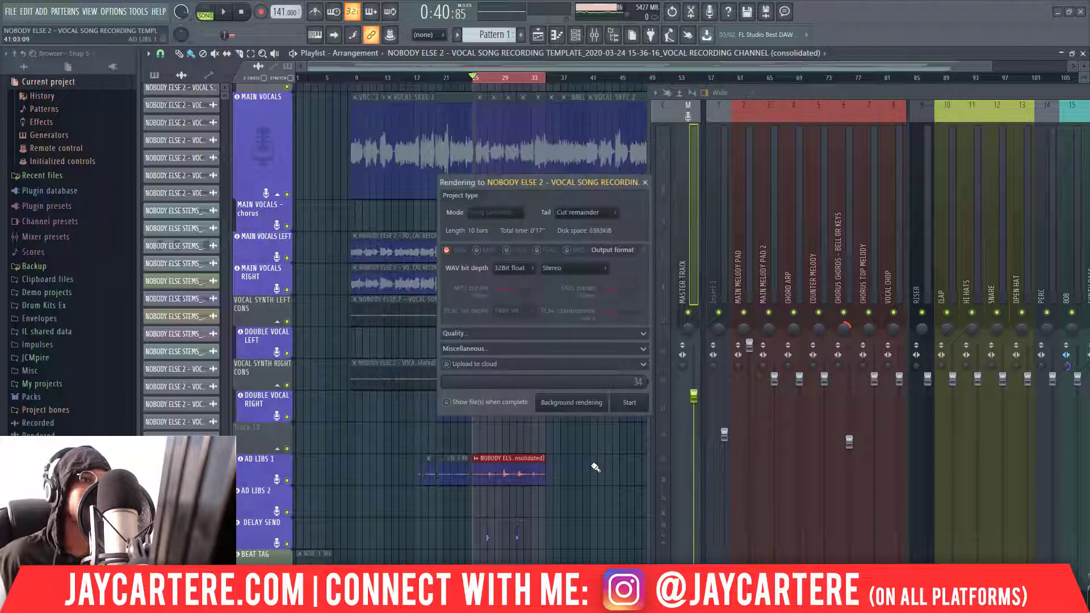
pyautogui.click(630, 403)
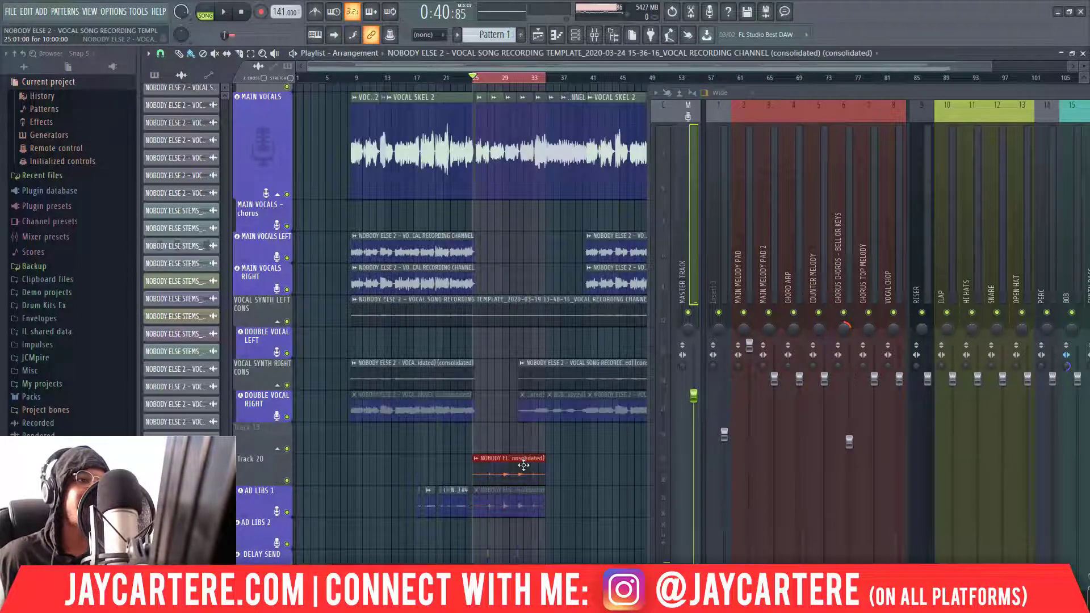
# Step: Delete the muted original clip from AD LIBS 1 and move the newly consolidated clip from Track 20 into its place
pyautogui.click(523, 507)
pyautogui.rightClick(521, 504)
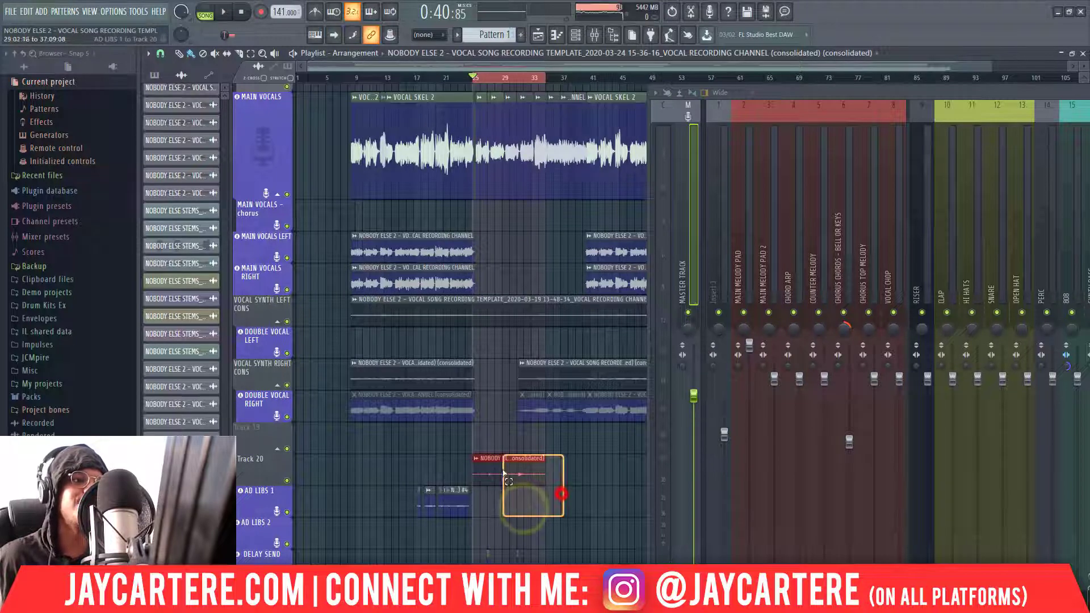
pyautogui.moveTo(503, 468); pyautogui.dragTo(503, 500)
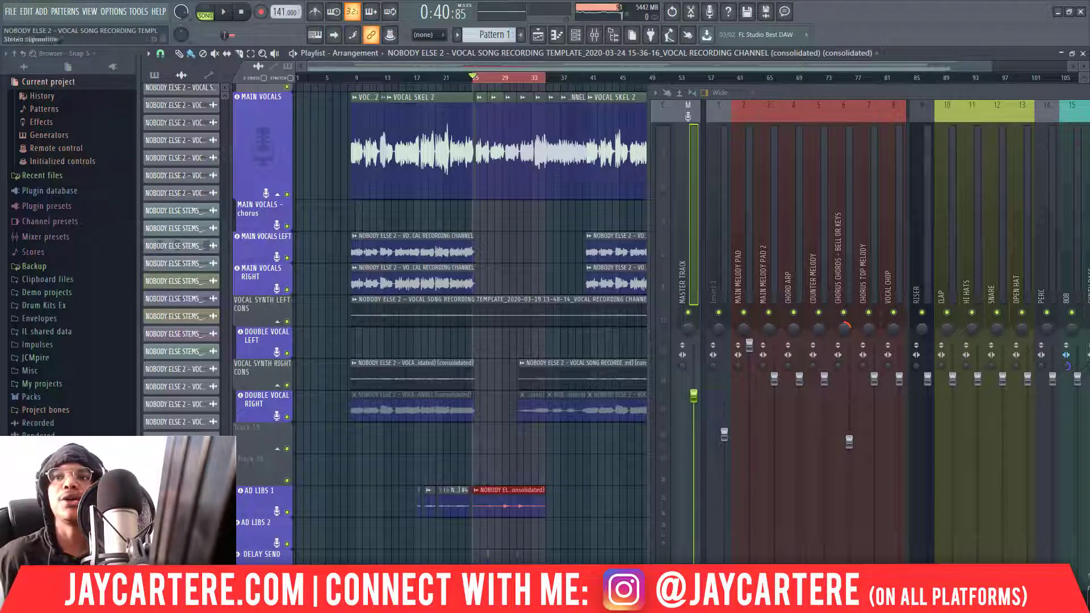
# Step: Disable VocalSynth 2 and both Fruity parametric EQ 2 effects on the AD LIBS 1 mixer track, and move the mixer off the playlist
pyautogui.click(259, 502)
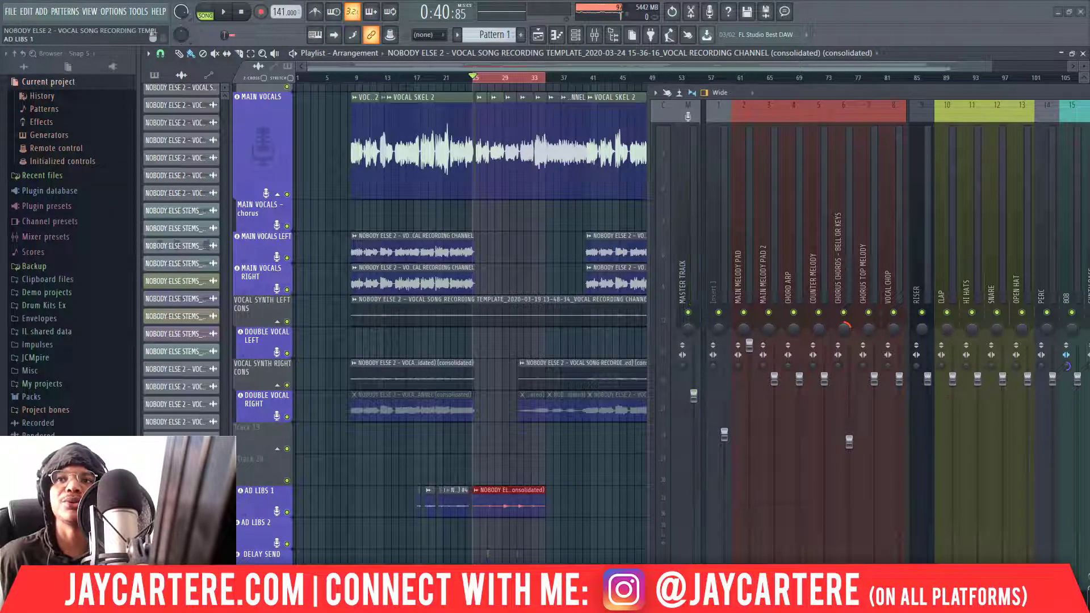
pyautogui.moveTo(931, 93); pyautogui.dragTo(83, 48)
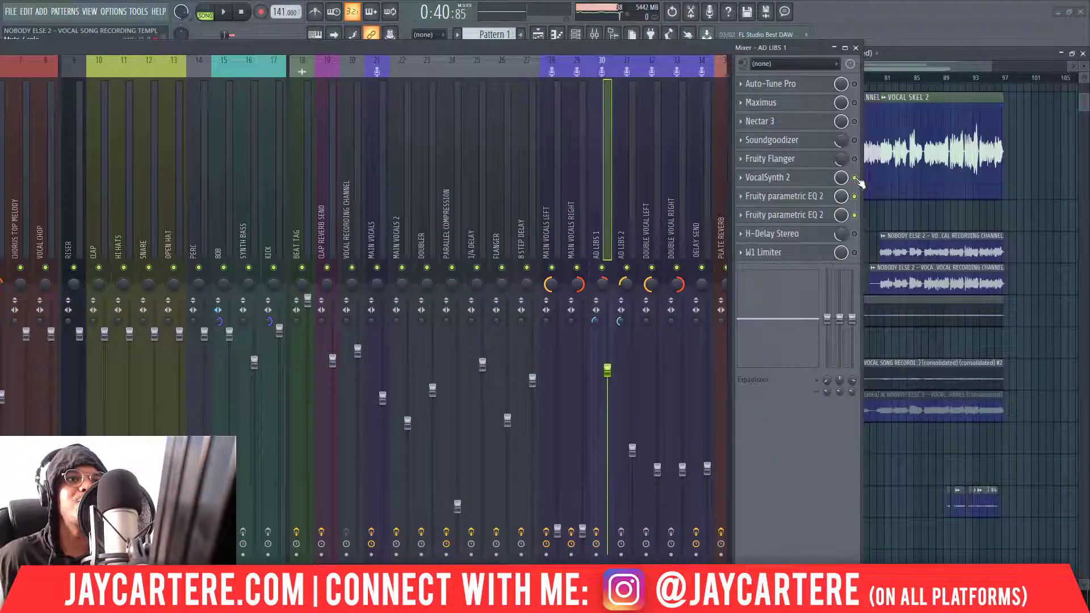
pyautogui.click(855, 196)
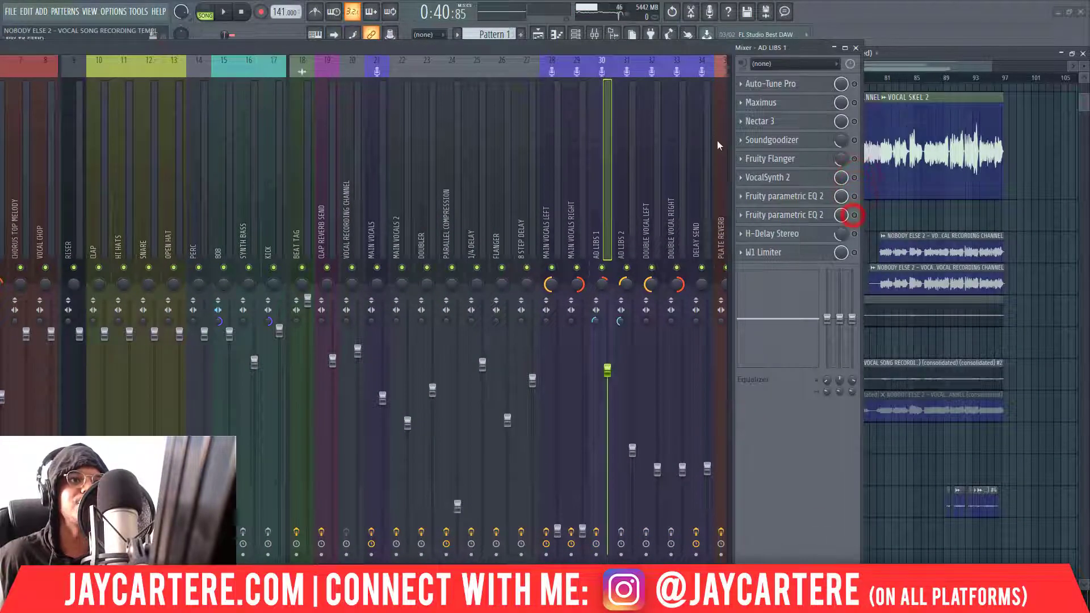
pyautogui.moveTo(424, 48); pyautogui.dragTo(1089, 49)
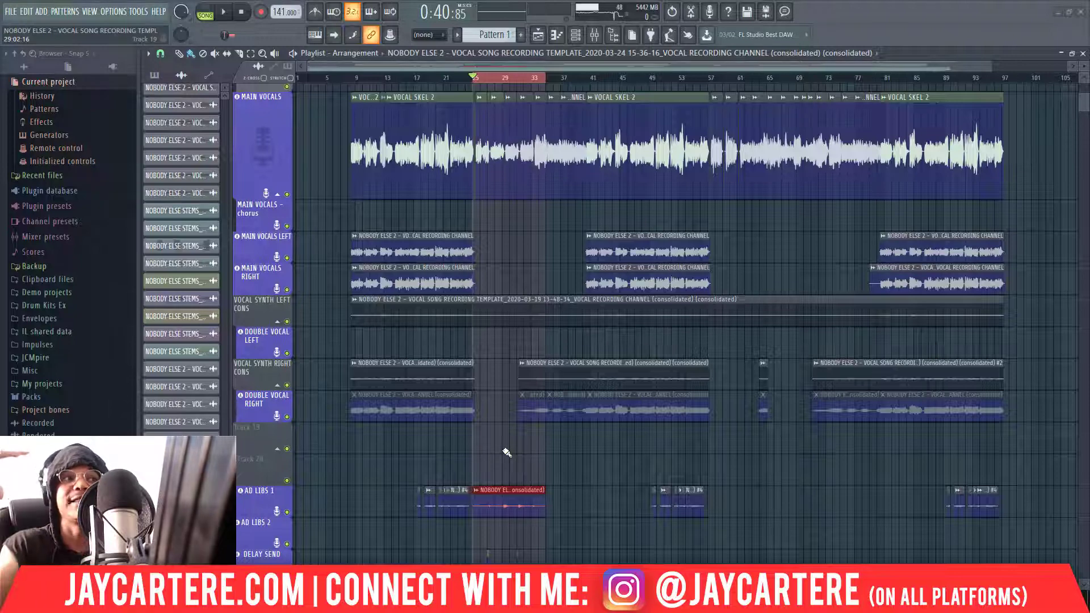
# Step: Clear the playlist time selection and play the song from bar 25 to hear the consolidated ad-libs
pyautogui.click(474, 78)
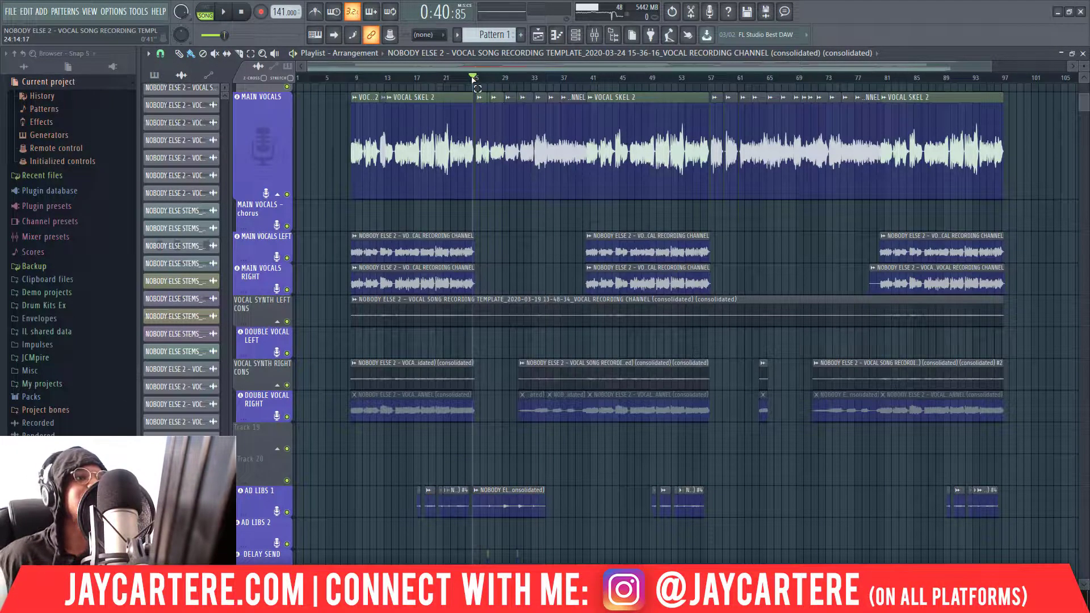
pyautogui.press('space')
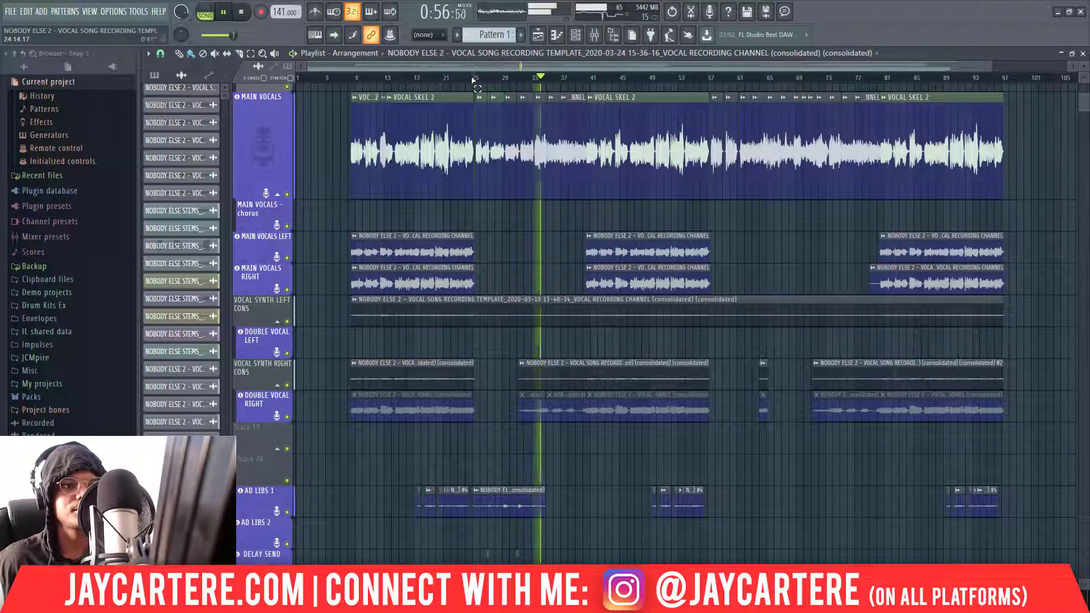
pyautogui.press('space')
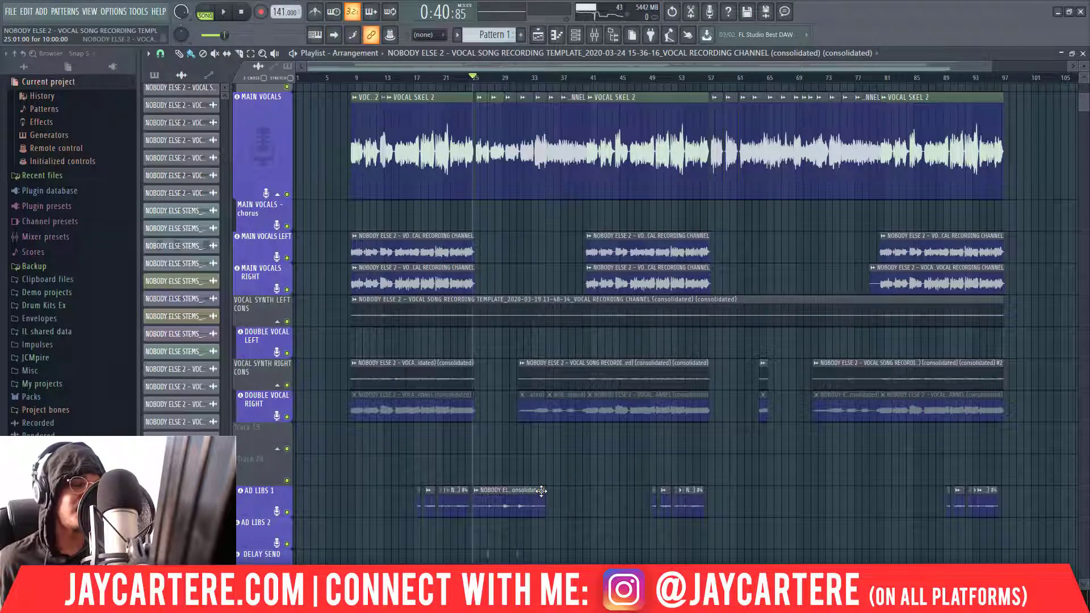
# Step: Undo the recent edits back to before the original ad-lib clip was deleted from AD LIBS 1
pyautogui.hotkey('ctrl', 'z')
pyautogui.hotkey('ctrl', 'z')
pyautogui.hotkey('ctrl', 'z')
pyautogui.hotkey('ctrl', 'alt', 'z')
pyautogui.hotkey('ctrl', 'alt', 'z')
pyautogui.hotkey('ctrl', 'alt', 'z')
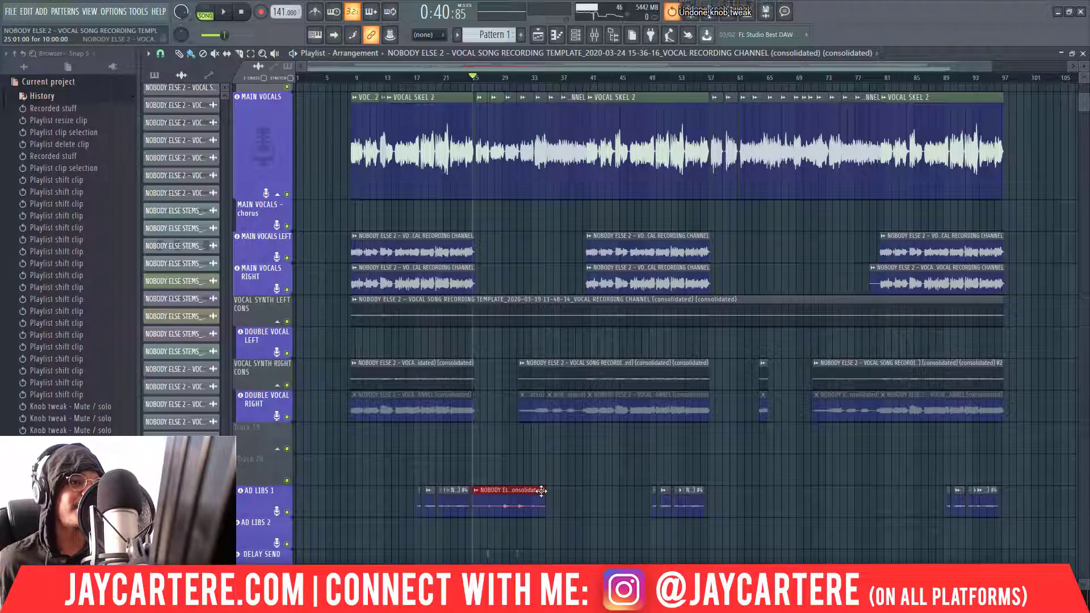
pyautogui.hotkey('ctrl', 'alt', 'z')
pyautogui.hotkey('ctrl', 'alt', 'z')
pyautogui.hotkey('ctrl', 'alt', 'z')
pyautogui.hotkey('ctrl', 'alt', 'z')
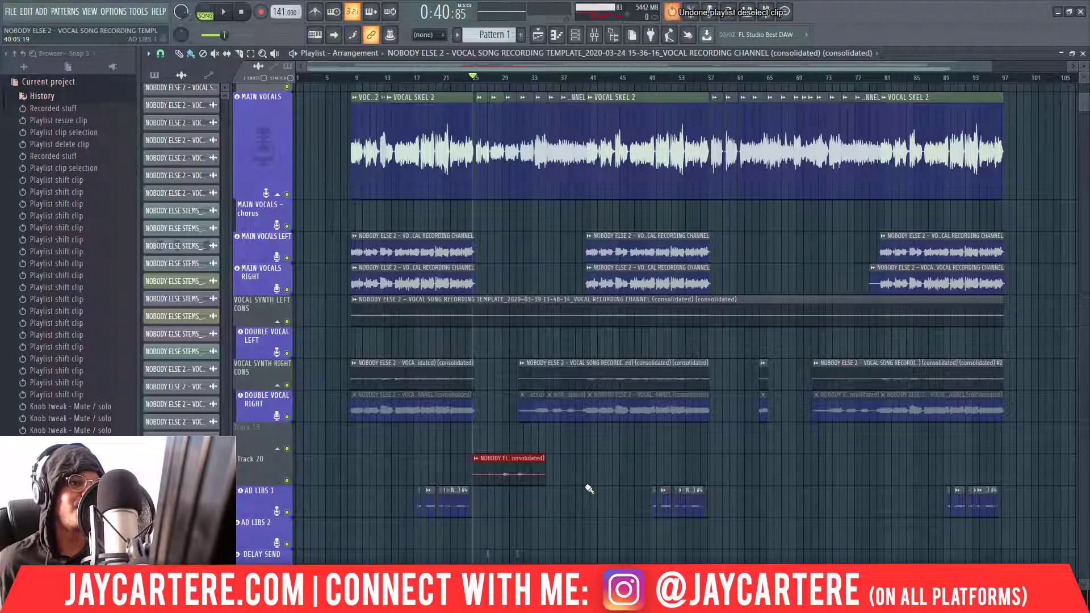
pyautogui.hotkey('ctrl', 'alt', 'z')
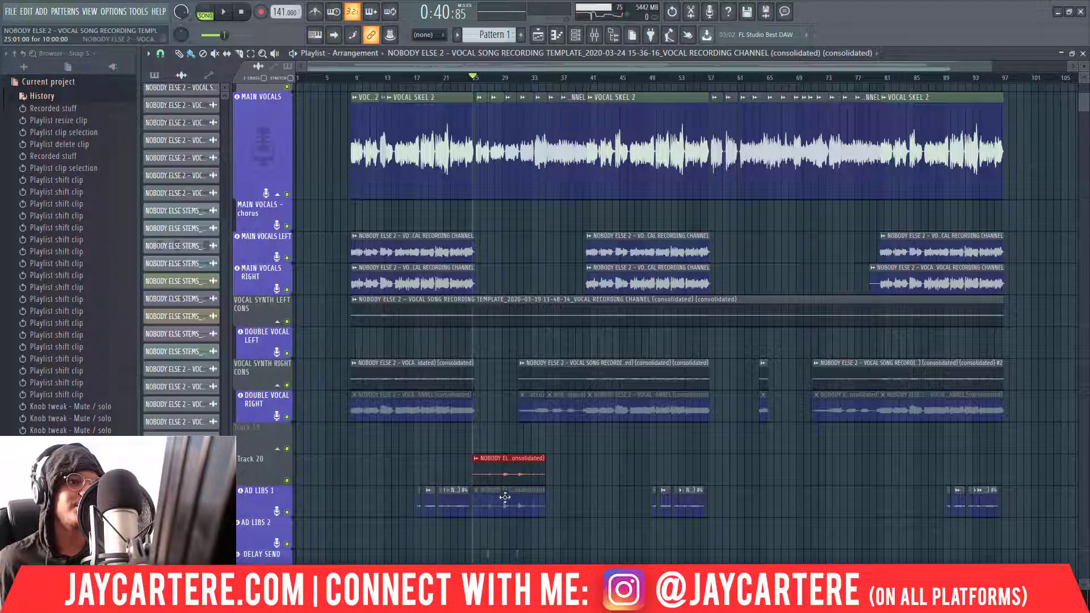
# Step: Move the muted original ad-lib clip up to Track 19 and place a copy of the consolidated clip on AD LIBS 1
pyautogui.moveTo(587, 515); pyautogui.dragTo(510, 487)
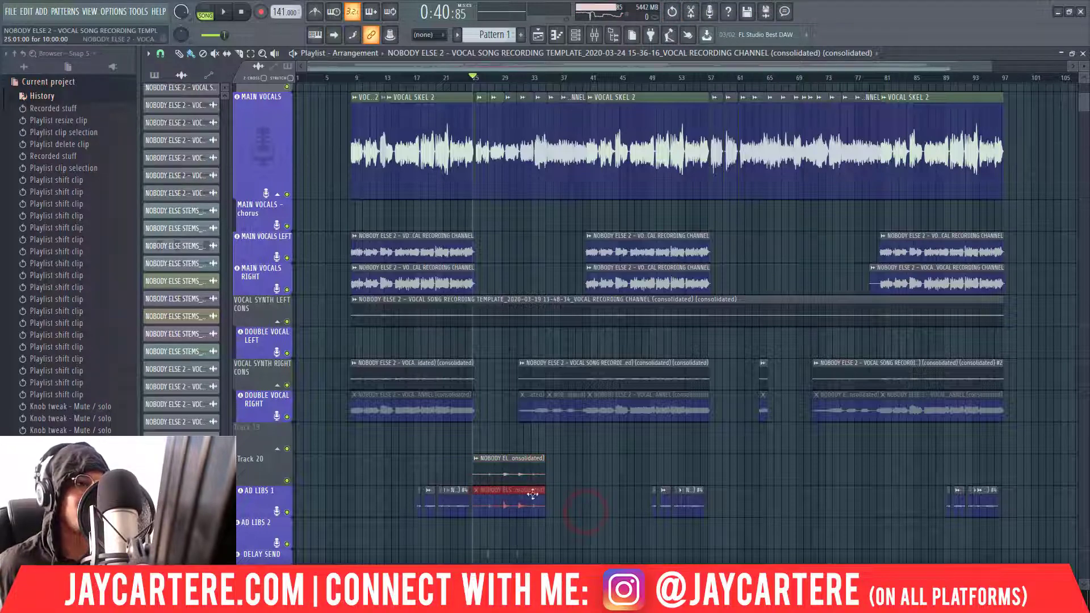
pyautogui.hotkey('shift', 'Up')
pyautogui.hotkey('shift', 'Up')
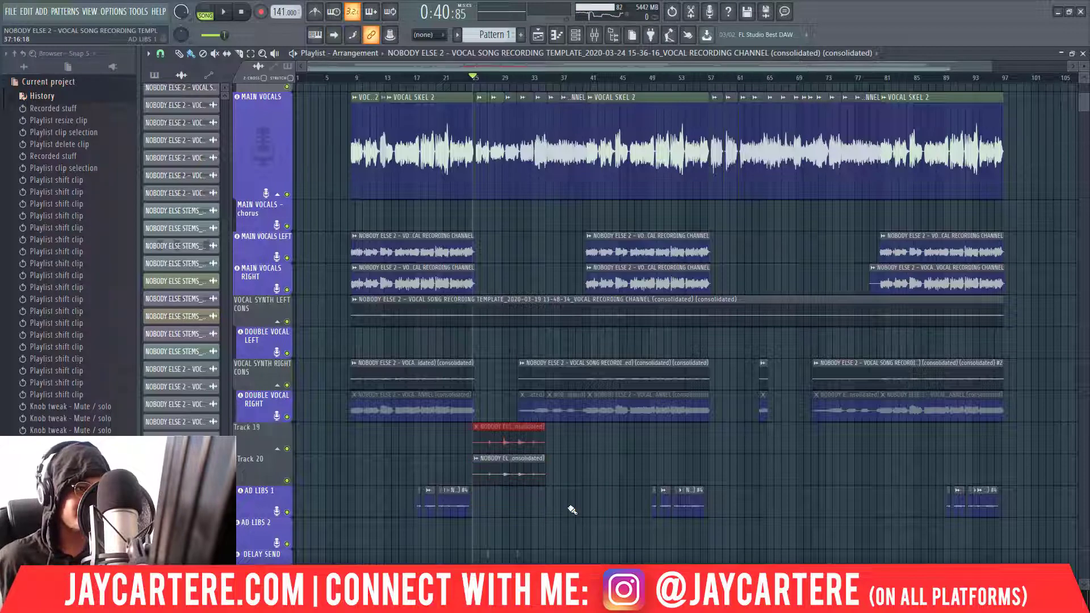
pyautogui.click(489, 432)
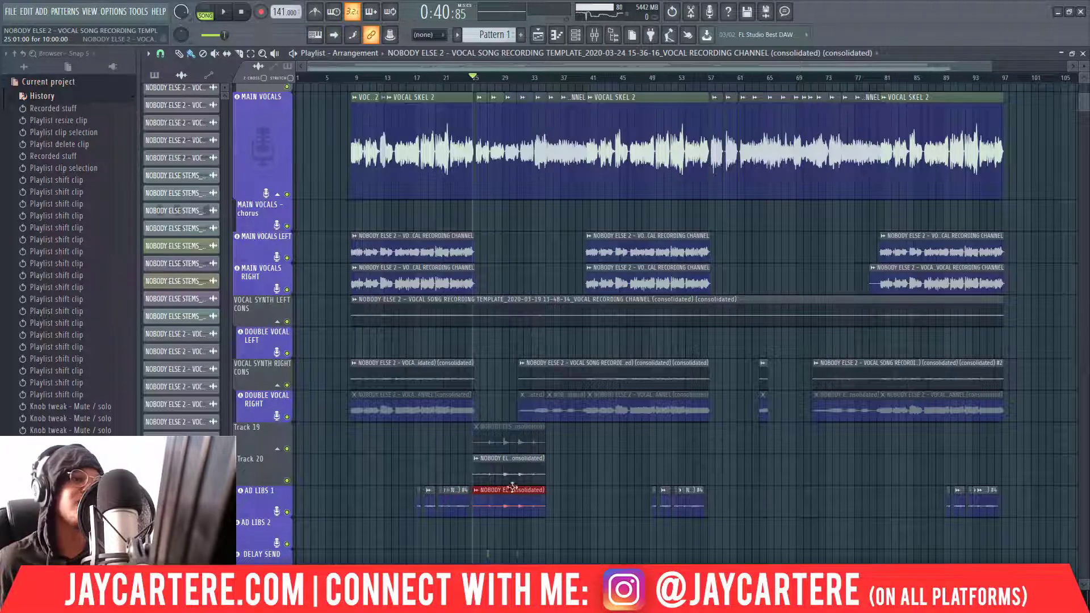
pyautogui.rightClick(513, 435)
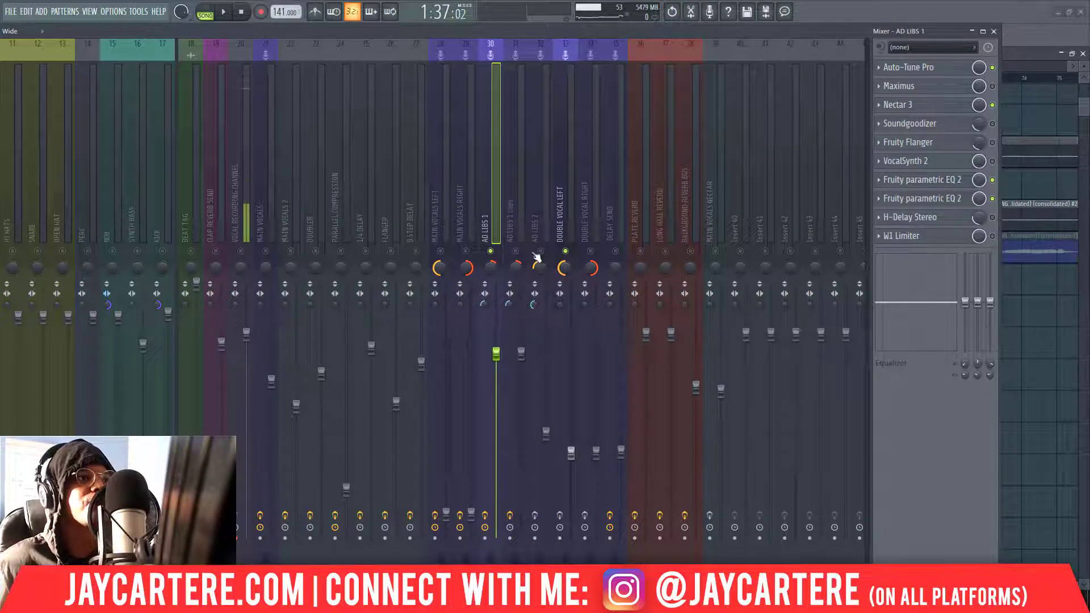
# Step: Mute the DOUBLE VOCAL LEFT mixer track, leaving AD LIBS 1 active, and adjust the placement of the mixer
pyautogui.click(565, 251)
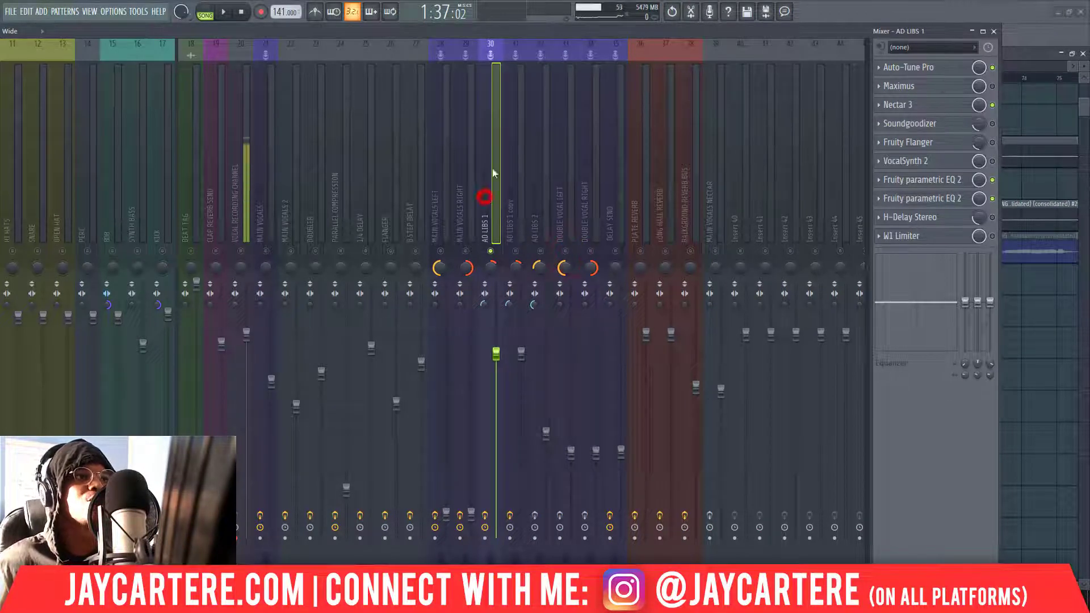
pyautogui.moveTo(515, 42)
pyautogui.mouseDown()
pyautogui.moveTo(588, 46)
pyautogui.moveTo(522, 40)
pyautogui.mouseUp()
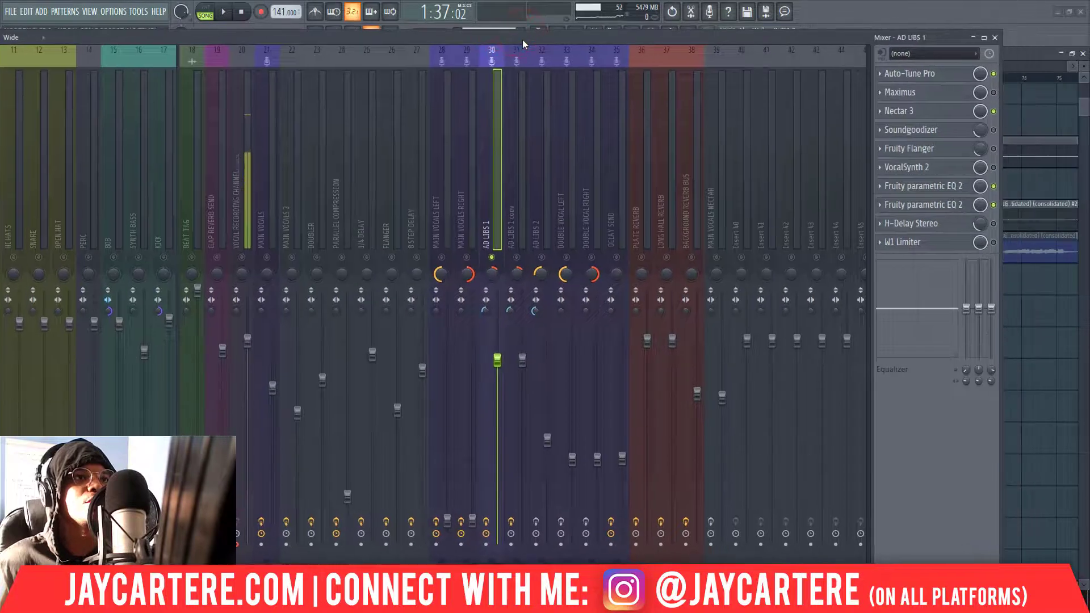
pyautogui.click(642, 257)
pyautogui.click(667, 258)
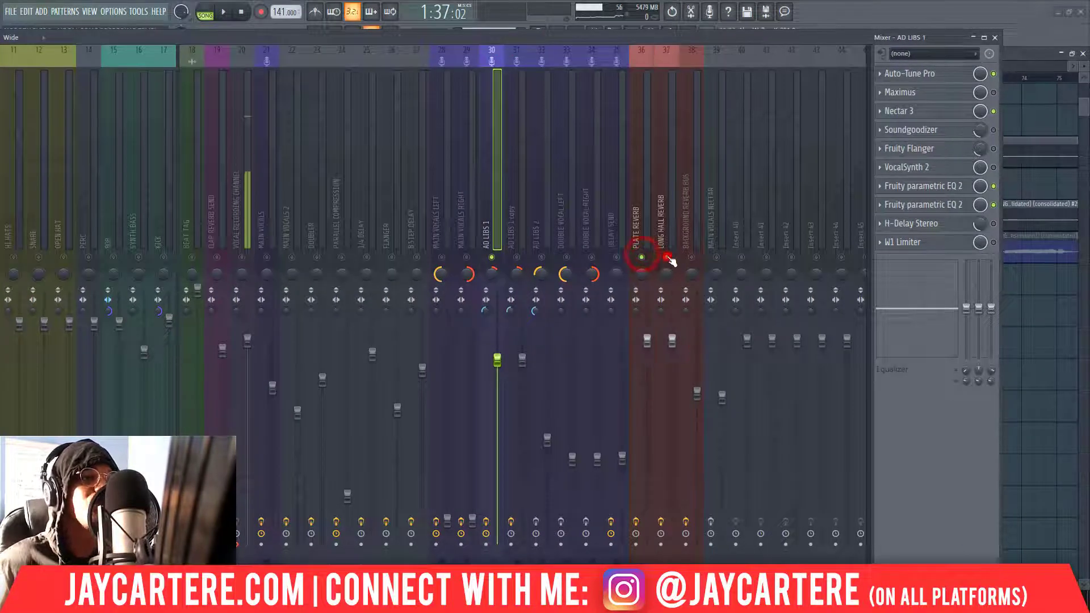
pyautogui.click(691, 258)
pyautogui.click(641, 257)
pyautogui.click(667, 257)
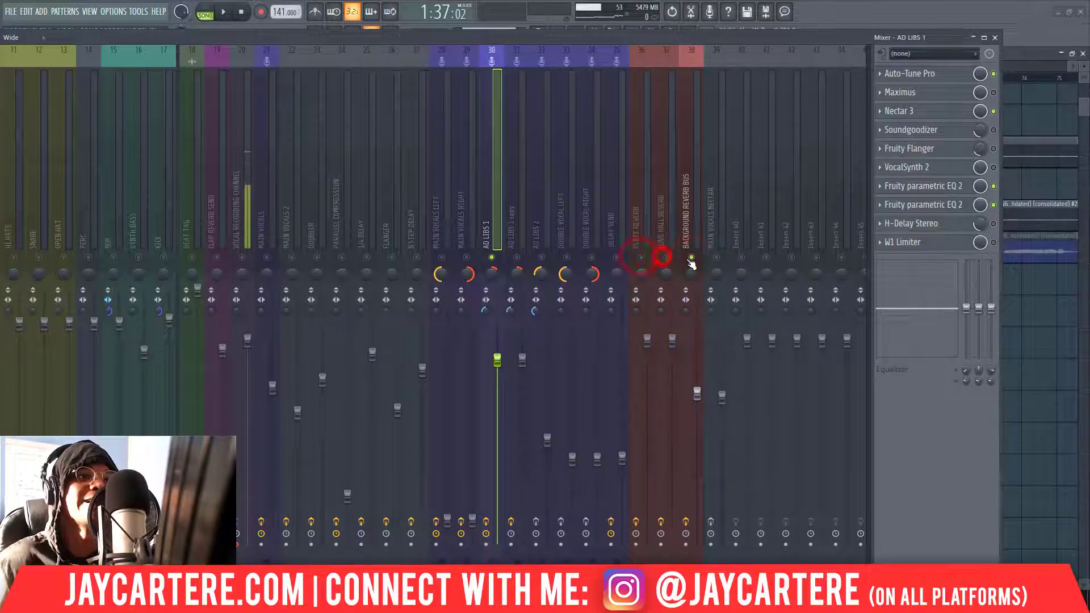
pyautogui.click(691, 258)
pyautogui.click(485, 202)
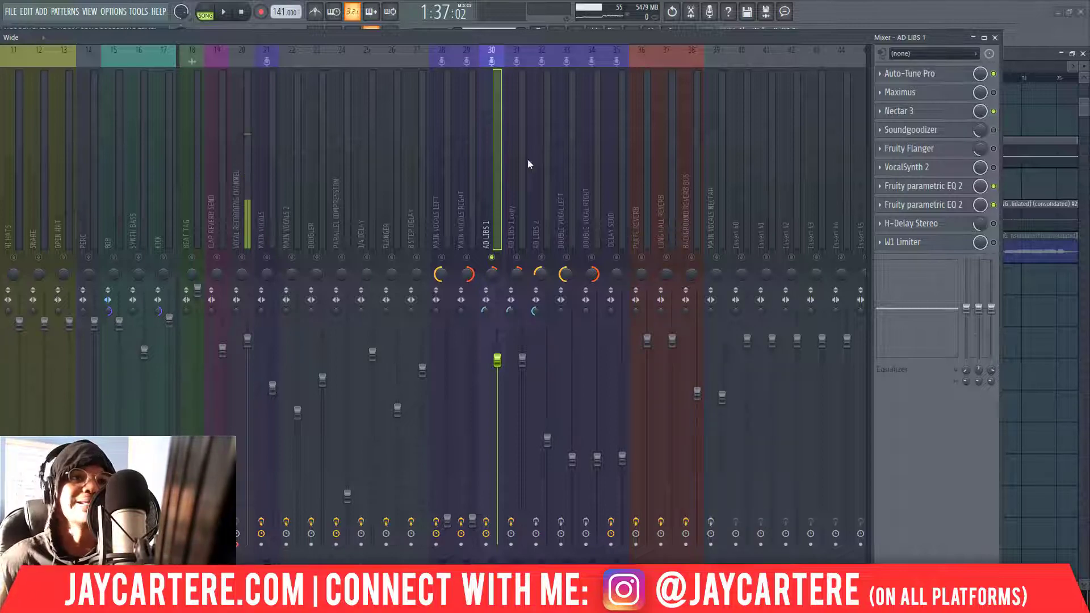
# Step: Hide the mixer and play back the ad-lib recordings on Track 23 in the playlist
pyautogui.press('F9')
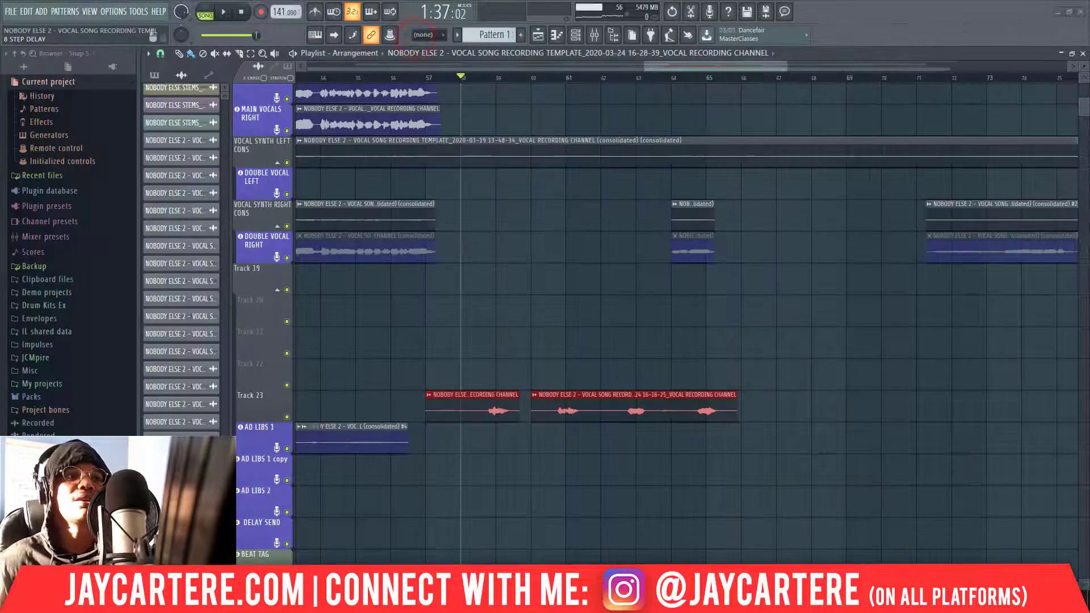
pyautogui.moveTo(684, 67)
pyautogui.mouseDown()
pyautogui.moveTo(650, 67)
pyautogui.moveTo(698, 66)
pyautogui.moveTo(682, 66)
pyautogui.mouseUp()
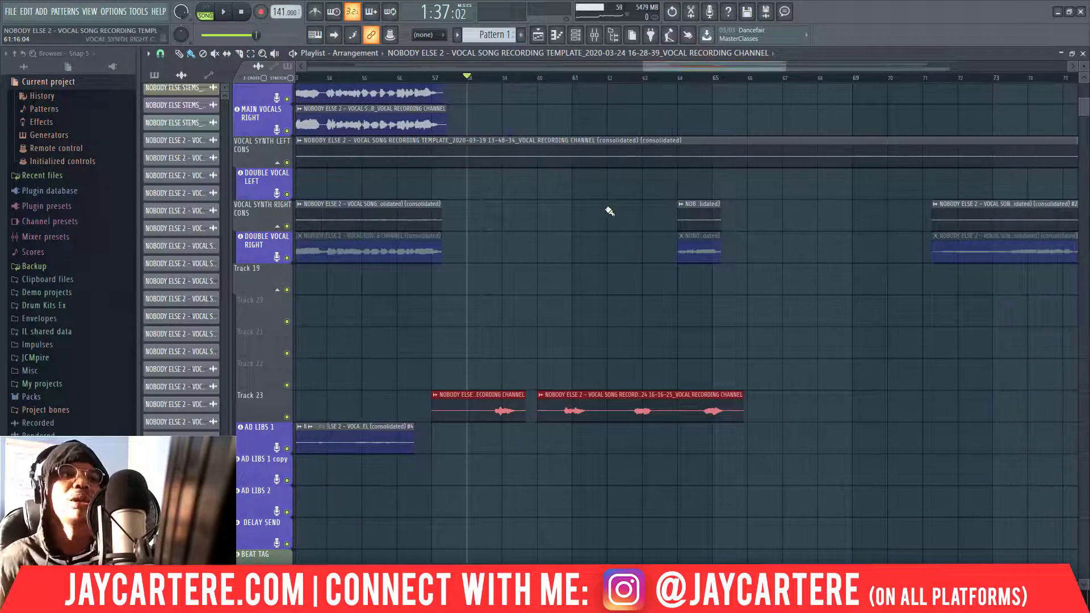
pyautogui.press('space')
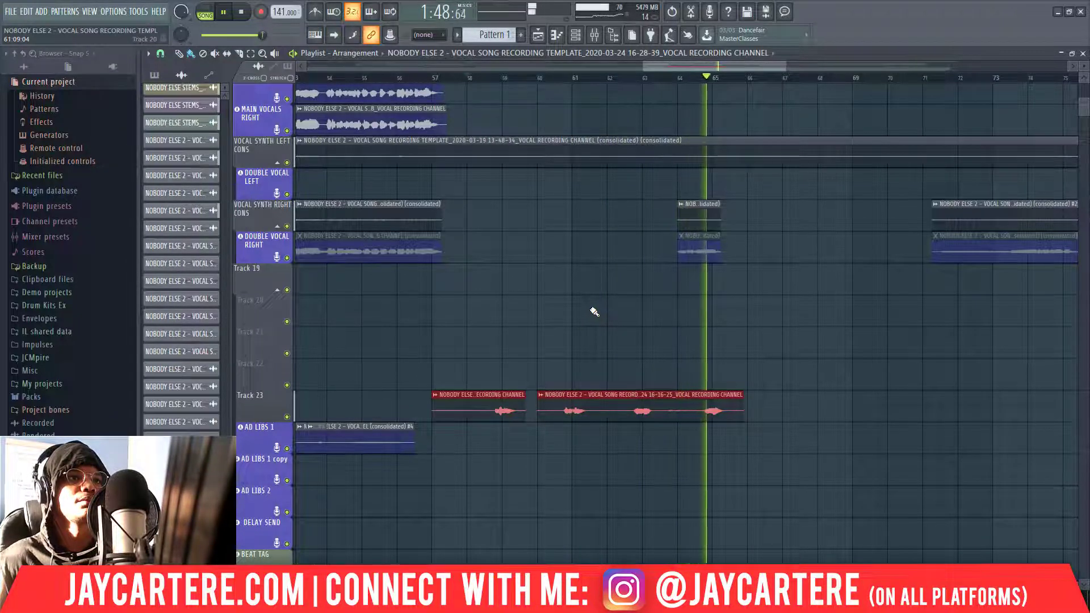
pyautogui.press('space')
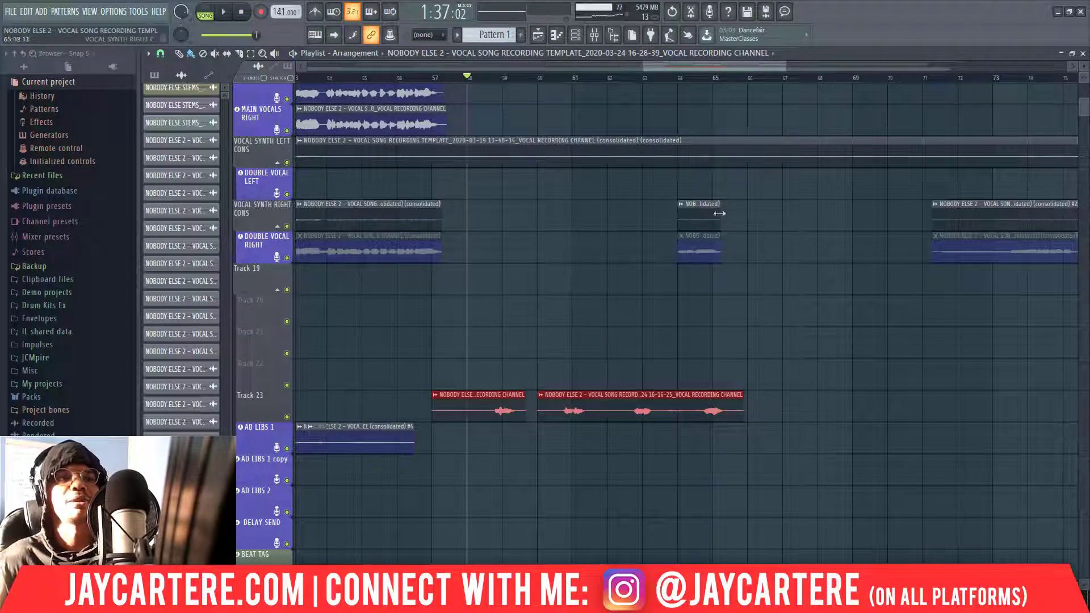
# Step: Reopen the mixer and position it over the playlist so the AD LIBS 1 effect chain is in full view
pyautogui.press('F9')
pyautogui.moveTo(655, 144); pyautogui.dragTo(363, 42)
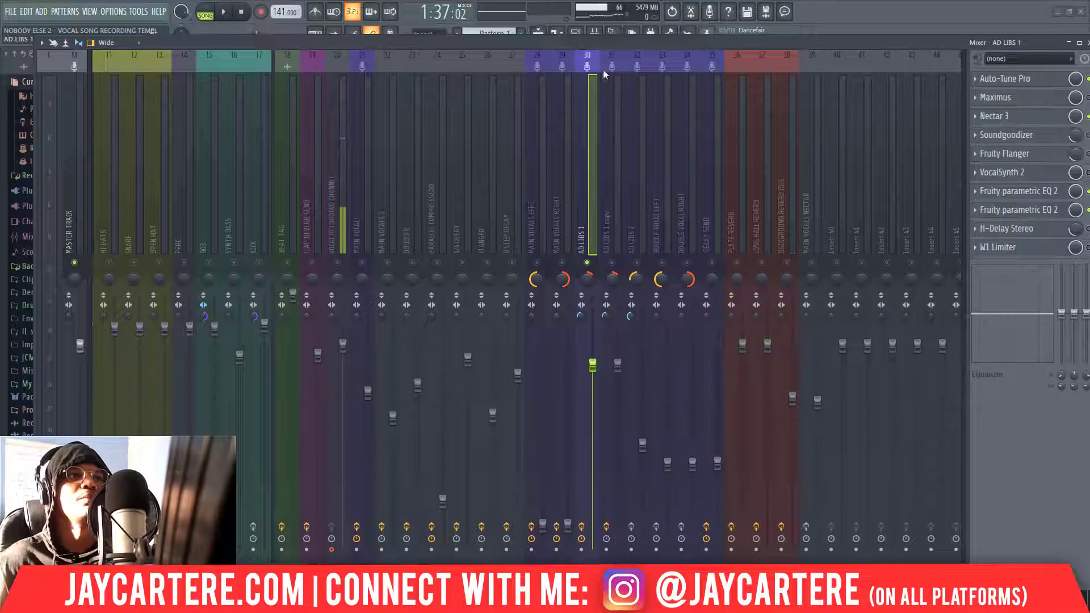
pyautogui.moveTo(586, 43); pyautogui.dragTo(697, 426)
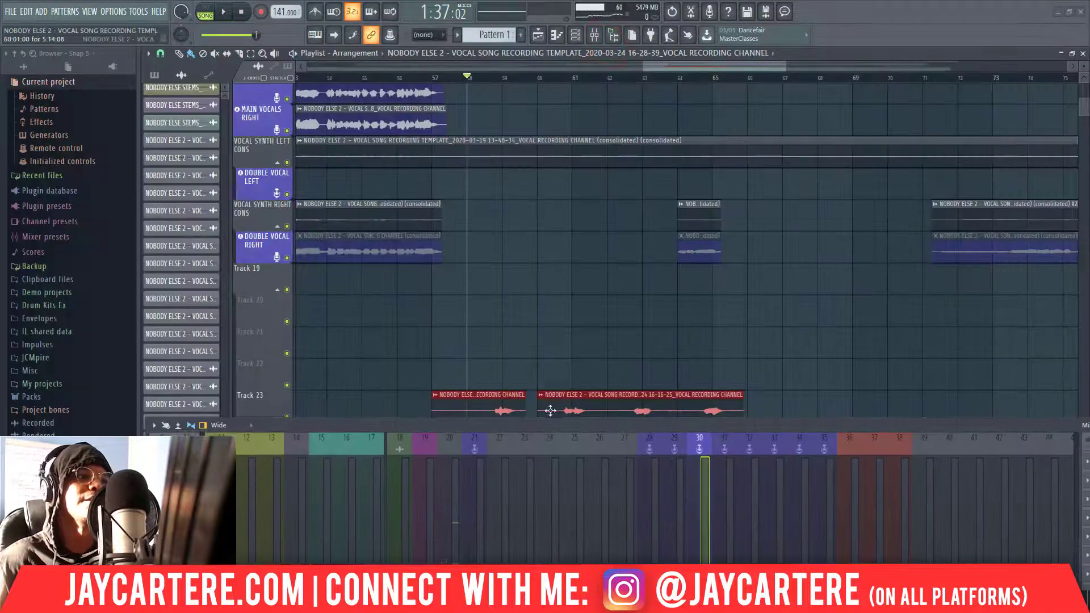
pyautogui.moveTo(554, 425); pyautogui.dragTo(397, 61)
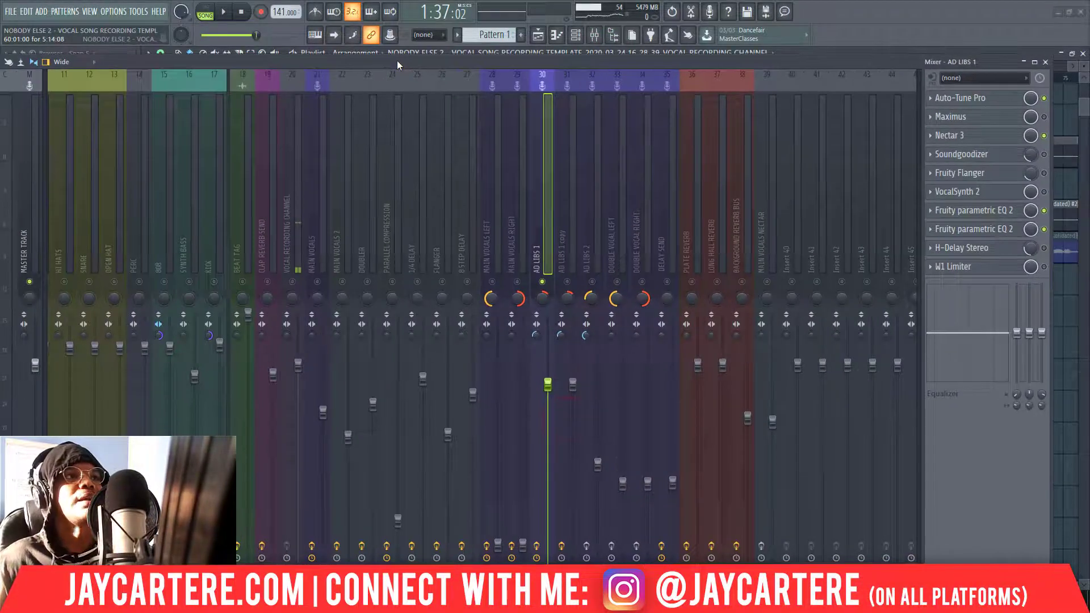
# Step: Bypass both Fruity parametric EQ 2 effects on AD LIBS 1 and consolidate the two Track 23 ad-lib recordings as a 32Bit float WAV
pyautogui.moveTo(474, 58); pyautogui.dragTo(474, 55)
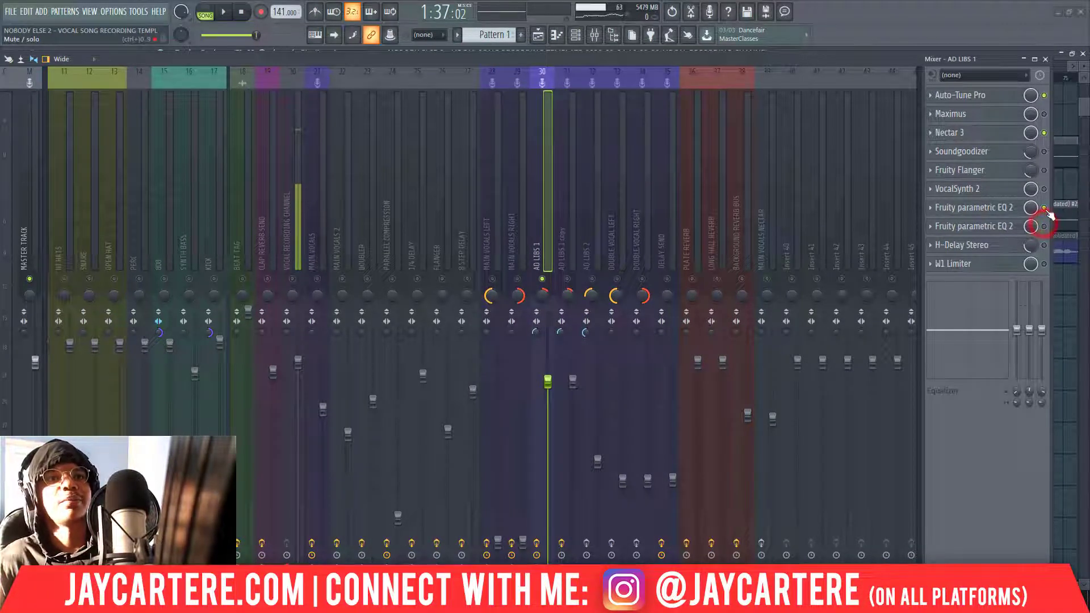
pyautogui.click(503, 61)
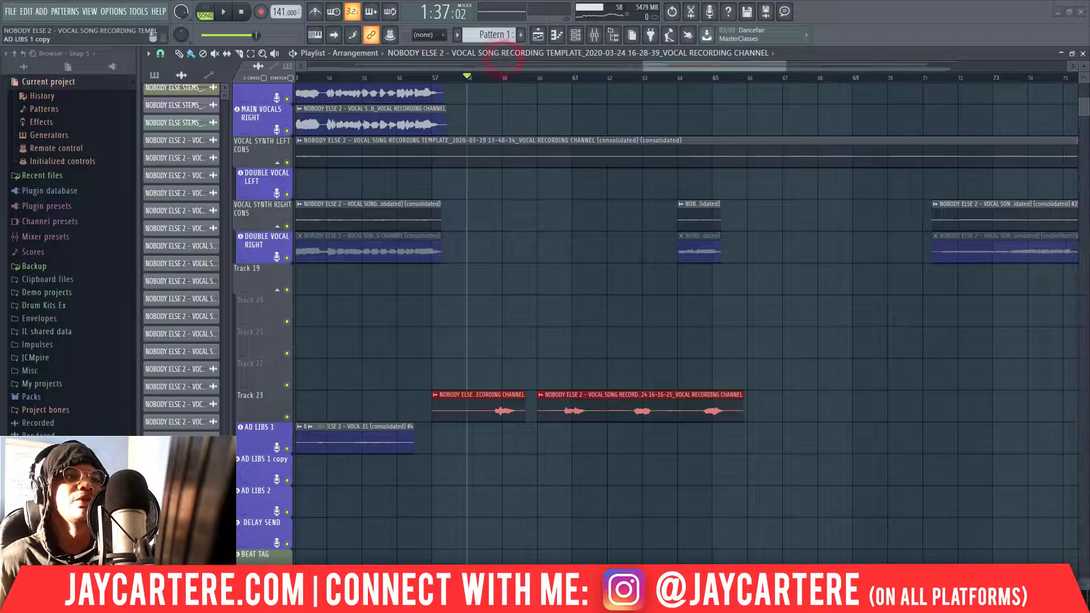
pyautogui.moveTo(733, 448); pyautogui.dragTo(477, 403)
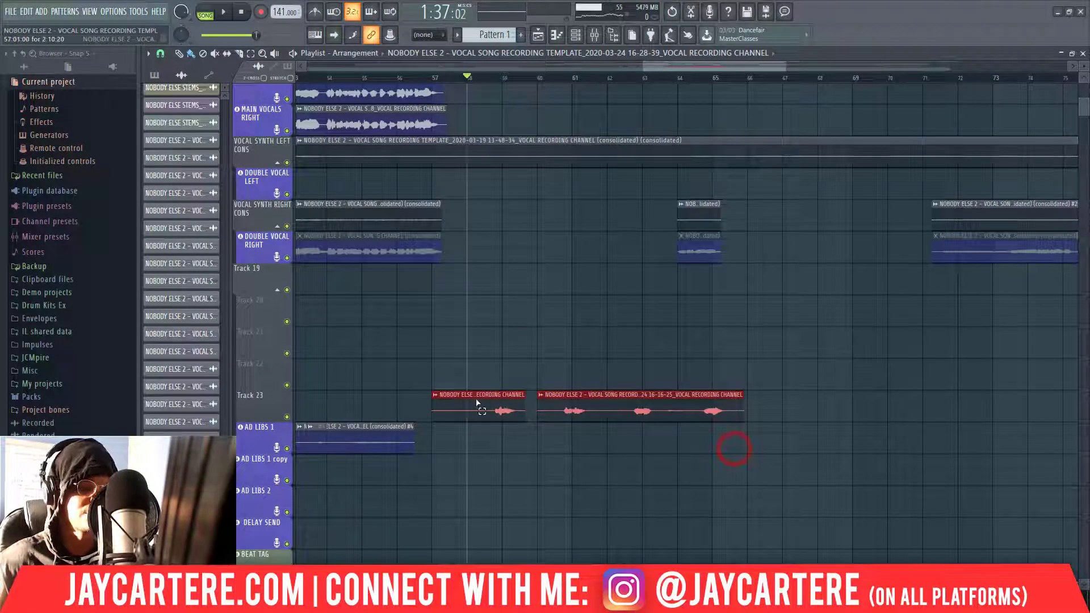
pyautogui.hotkey('ctrl', 'alt', 'c')
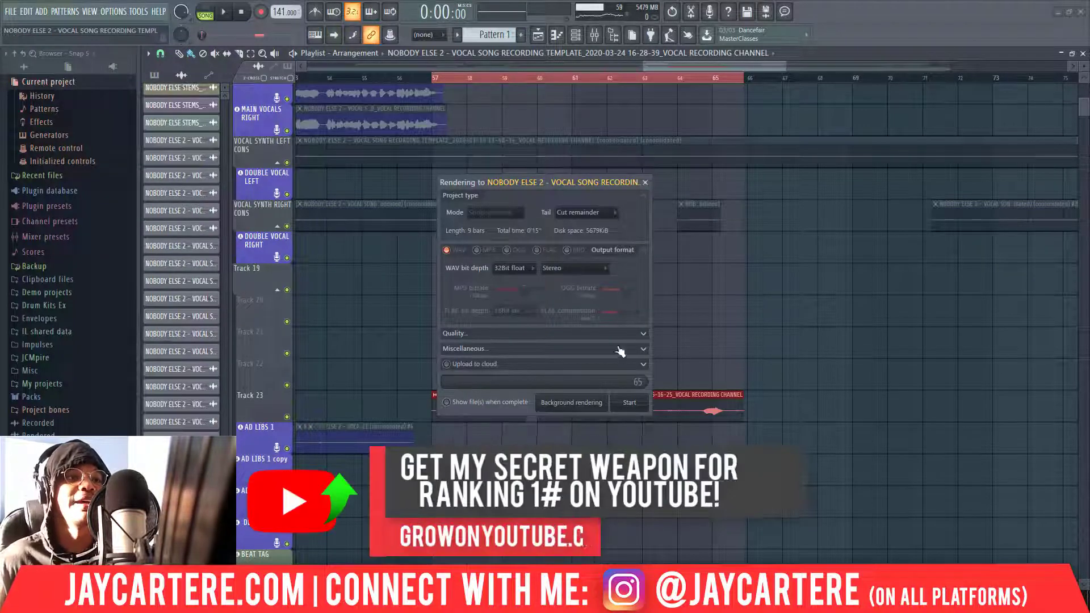
pyautogui.click(639, 406)
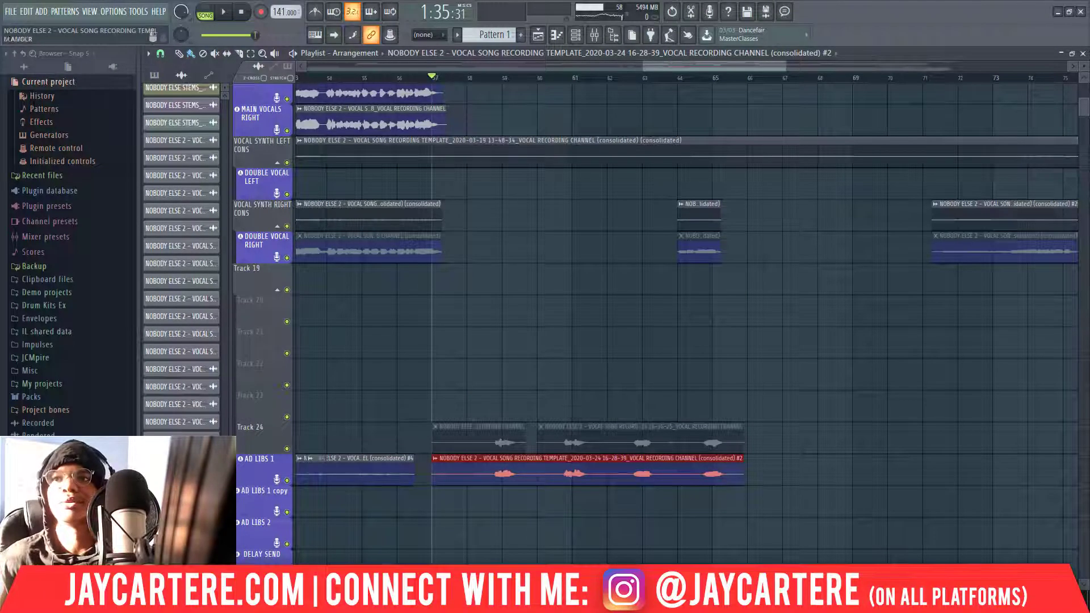
# Step: Switch the AD LIBS 1 processing from Auto-Tune Pro and Nectar 3 to VocalSynth 2 and consolidate the ad-lib clip again
pyautogui.press('F9')
pyautogui.click(571, 228)
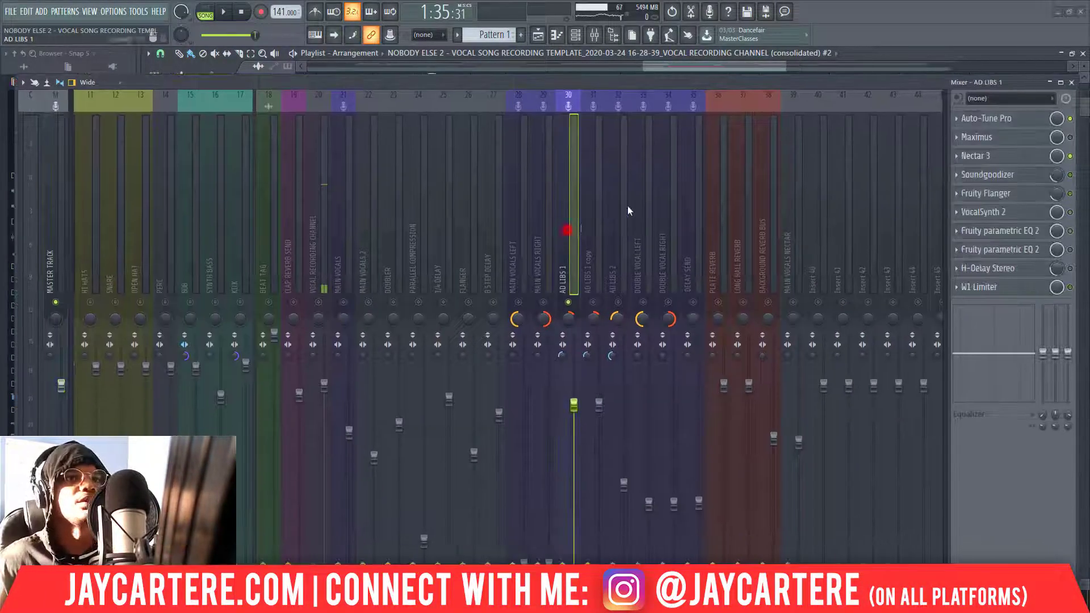
pyautogui.click(1071, 118)
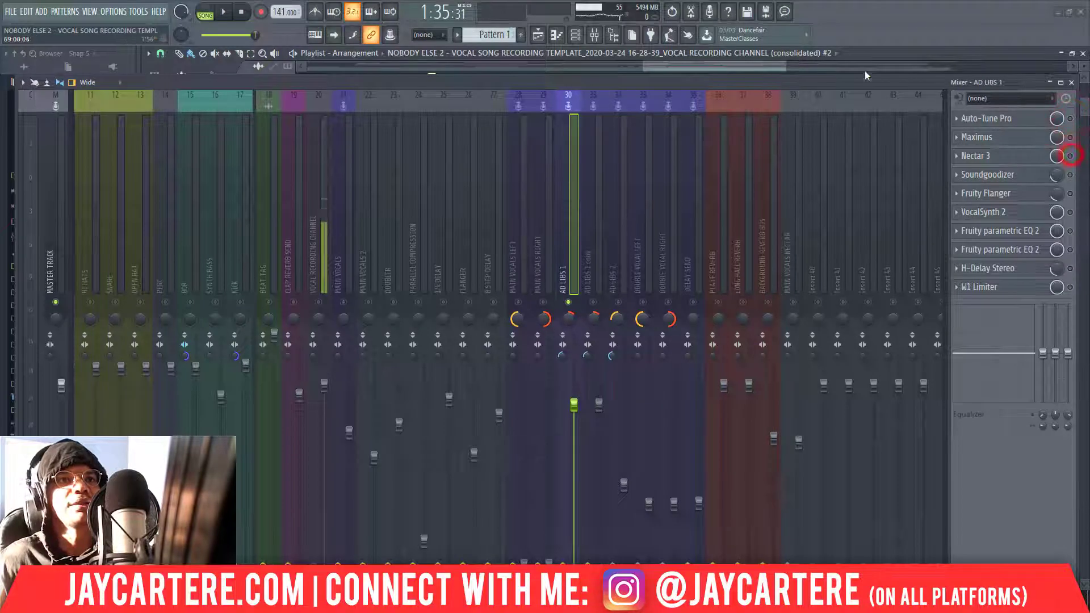
pyautogui.moveTo(866, 82); pyautogui.dragTo(763, 68)
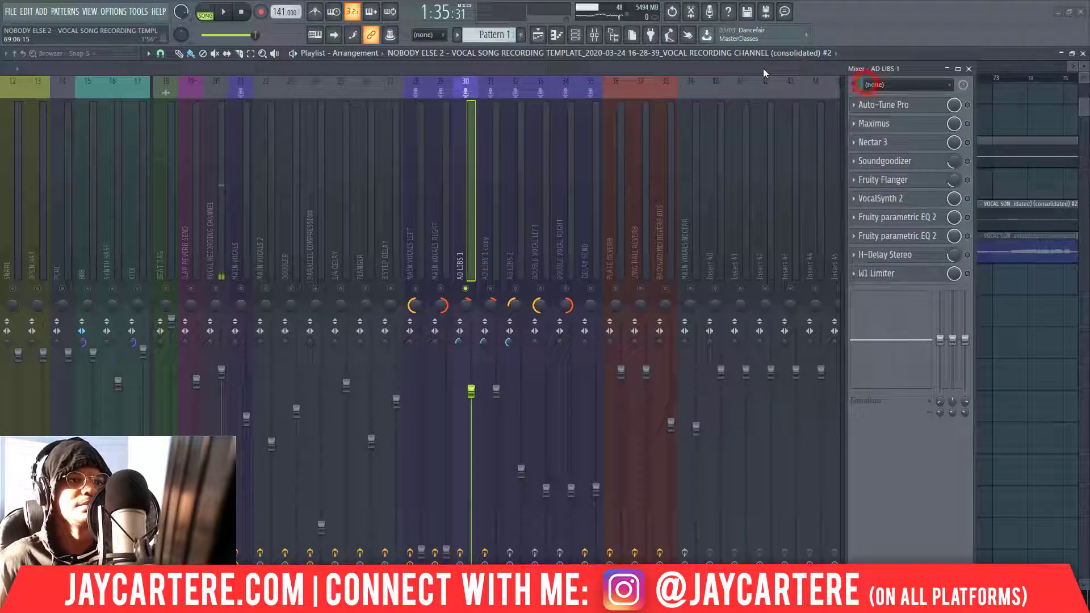
pyautogui.click(967, 199)
pyautogui.press('F9')
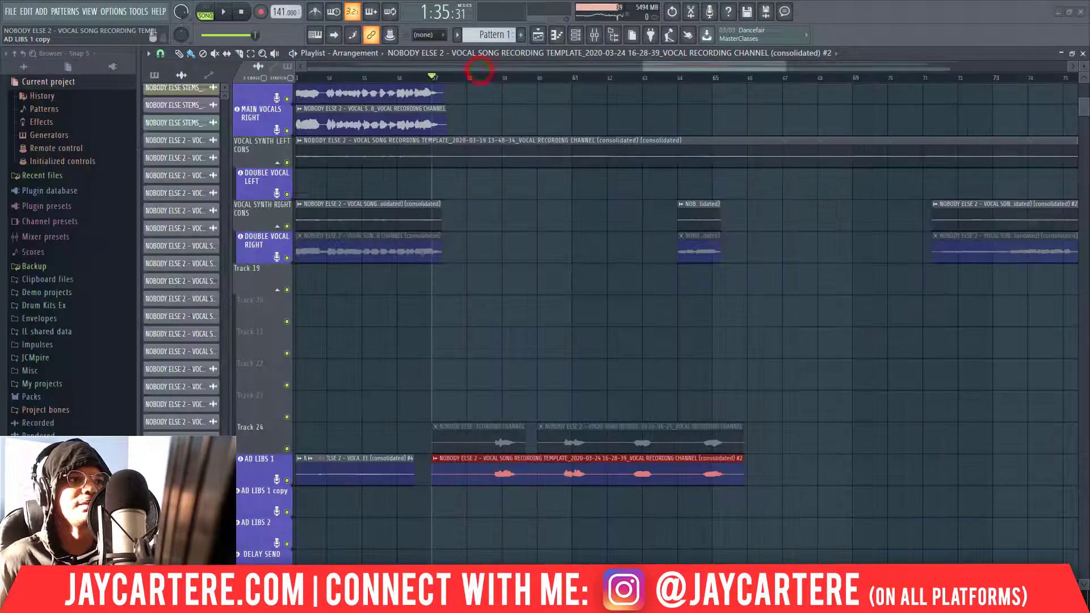
pyautogui.moveTo(629, 508); pyautogui.dragTo(559, 483)
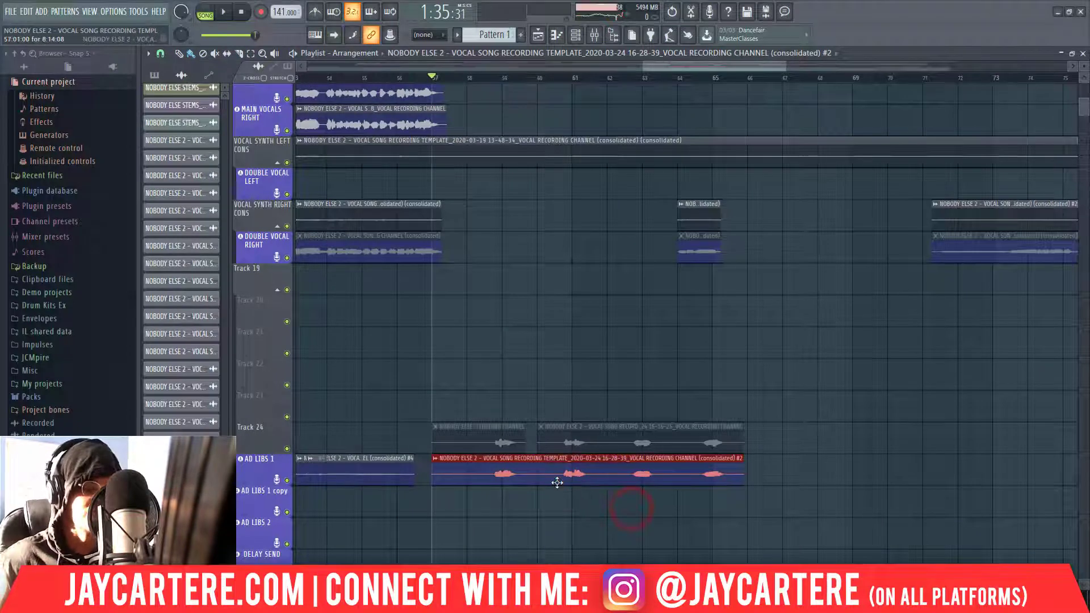
pyautogui.hotkey('ctrl', 'r')
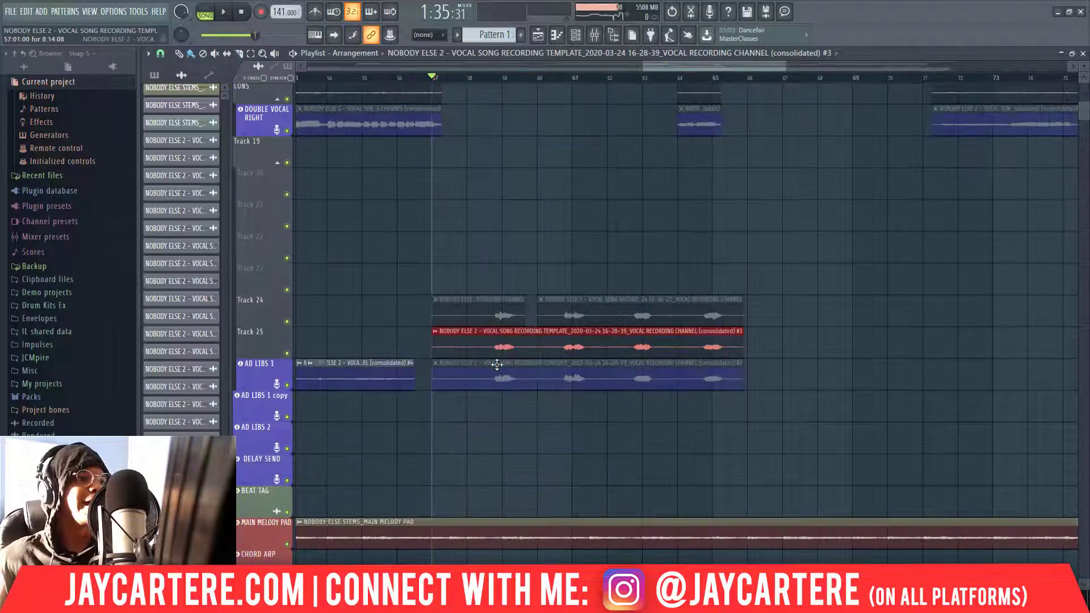
# Step: Move the muted earlier consolidated clip up to Track 23 and the new consolidated clip down to AD LIBS 1
pyautogui.moveTo(700, 408); pyautogui.dragTo(585, 359)
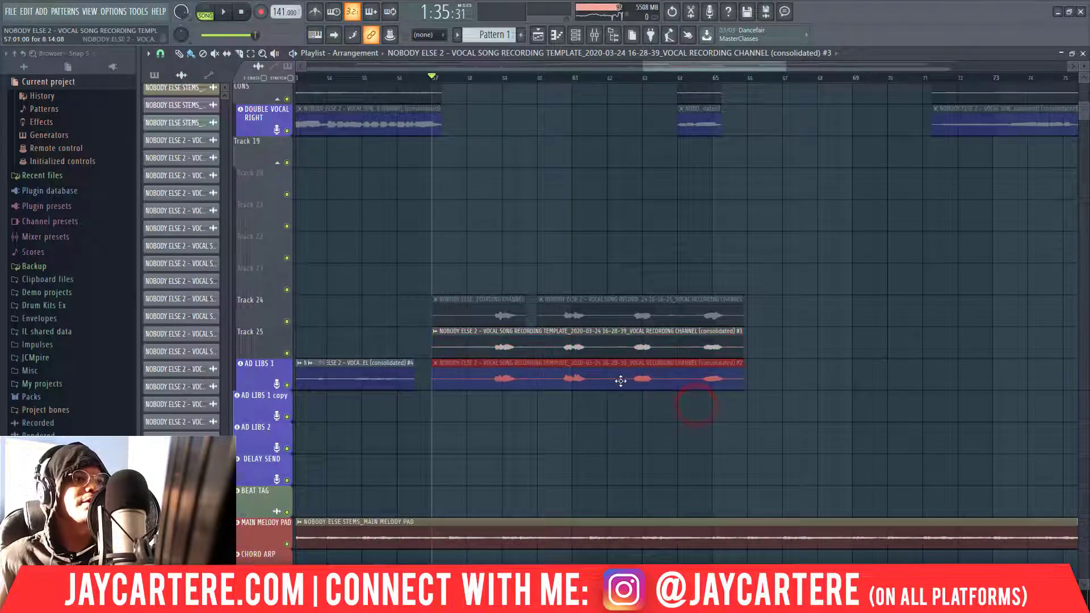
pyautogui.hotkey('shift', 'Up')
pyautogui.hotkey('shift', 'Up')
pyautogui.hotkey('shift', 'Up')
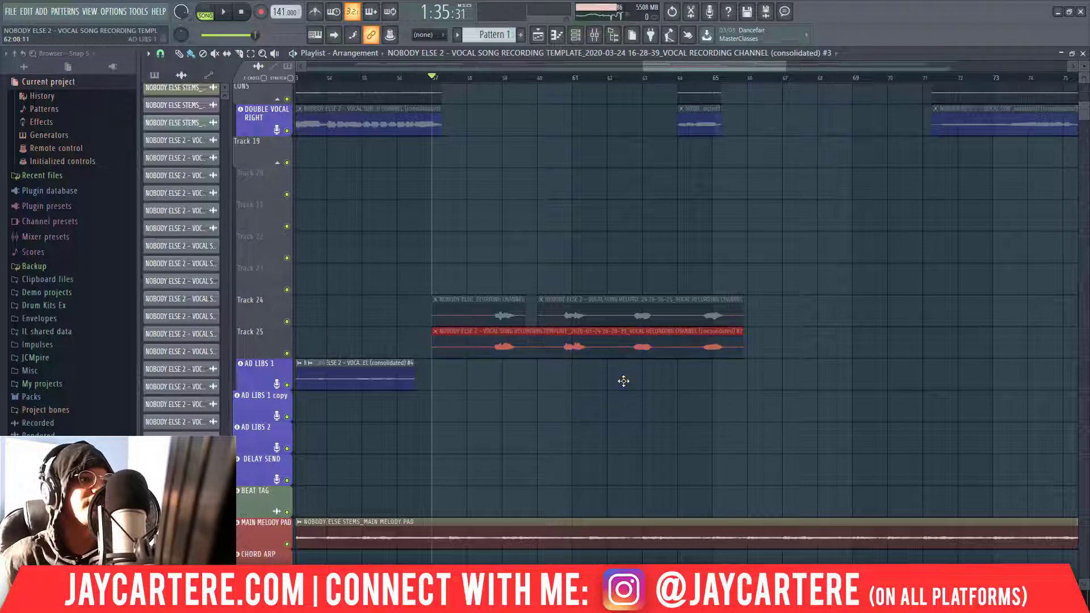
pyautogui.moveTo(682, 381); pyautogui.dragTo(619, 359)
pyautogui.hotkey('shift', 'Down')
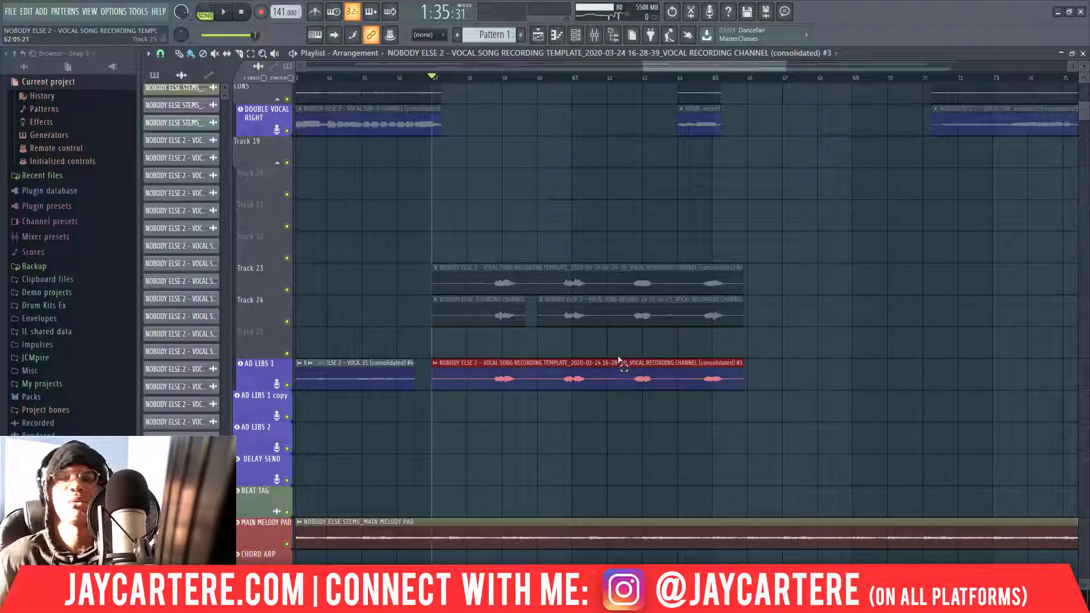
# Step: Clear the mixer from the playlist and play back the consolidated ad-lib clip on AD LIBS 1
pyautogui.press('F9')
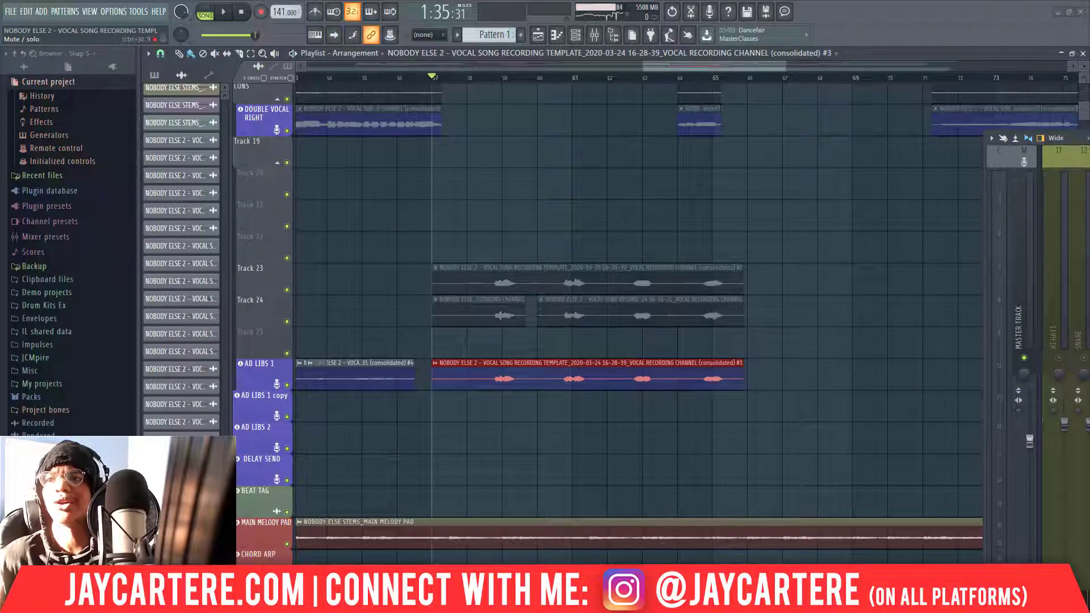
pyautogui.moveTo(1089, 138); pyautogui.dragTo(1089, 100)
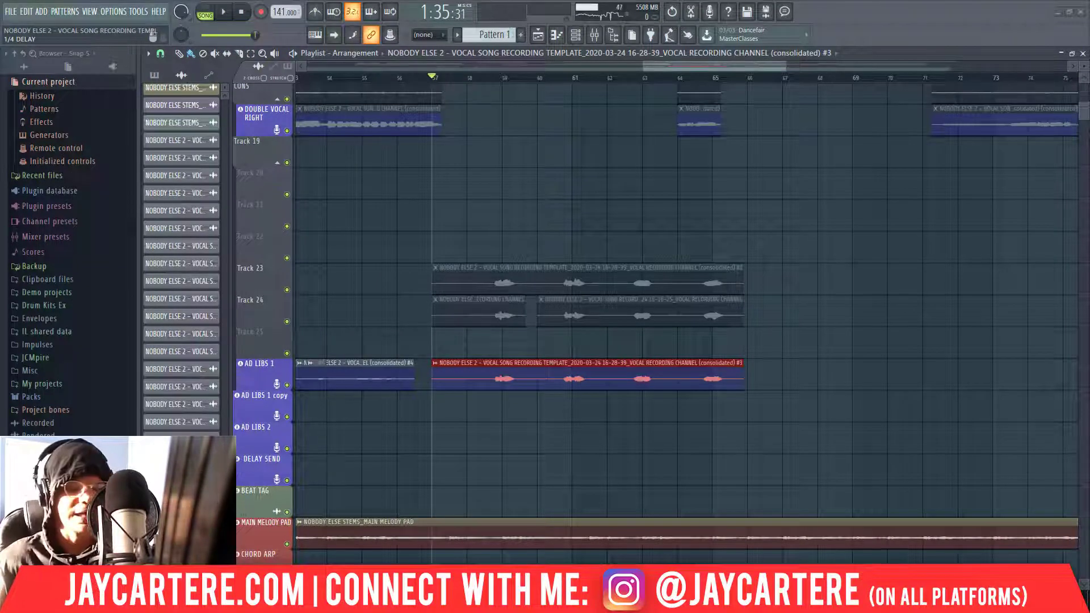
pyautogui.press('space')
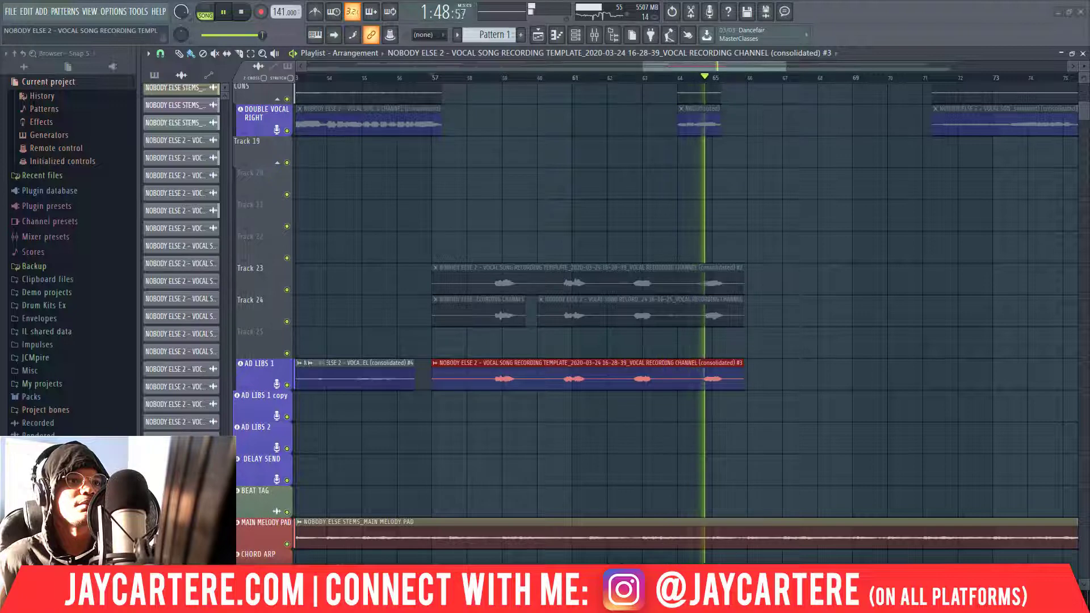
pyautogui.press('space')
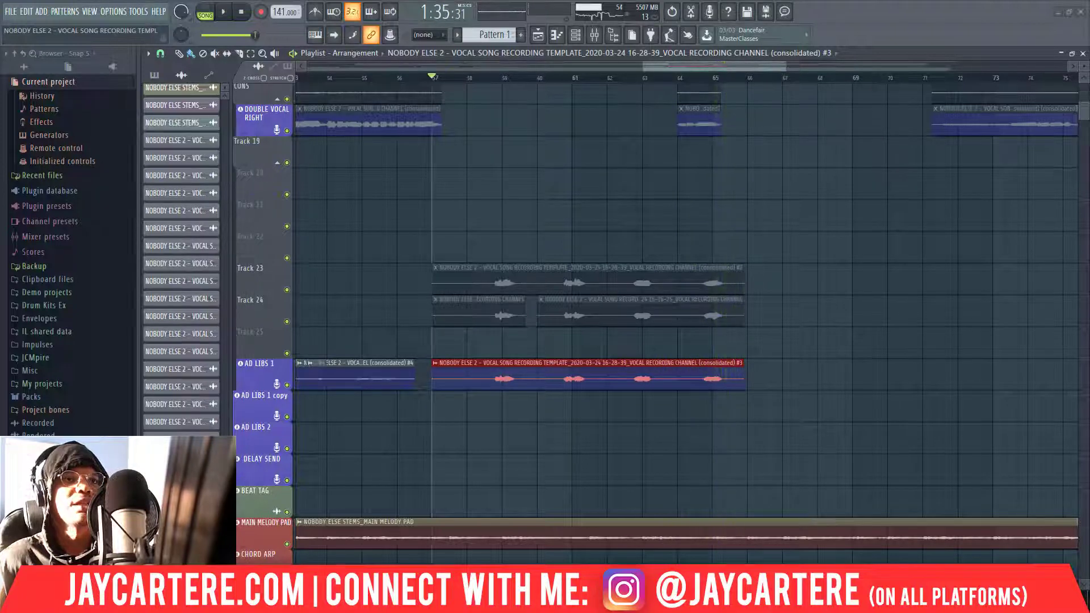
# Step: Consolidate the AD LIBS 1 clip with only the two Fruity parametric EQ 2 effects active in its chain
pyautogui.click(594, 34)
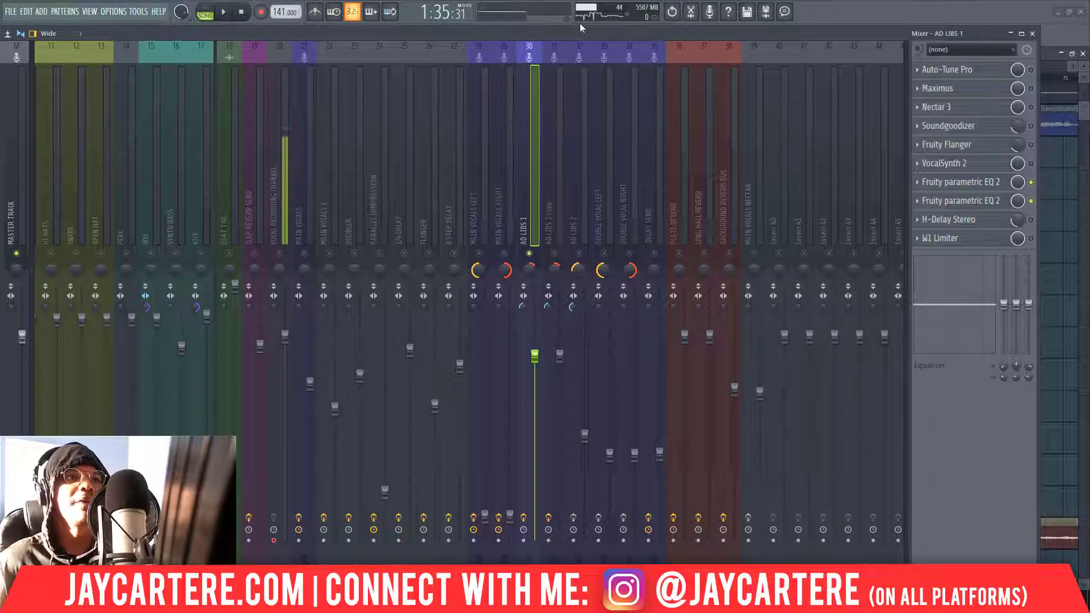
pyautogui.click(556, 35)
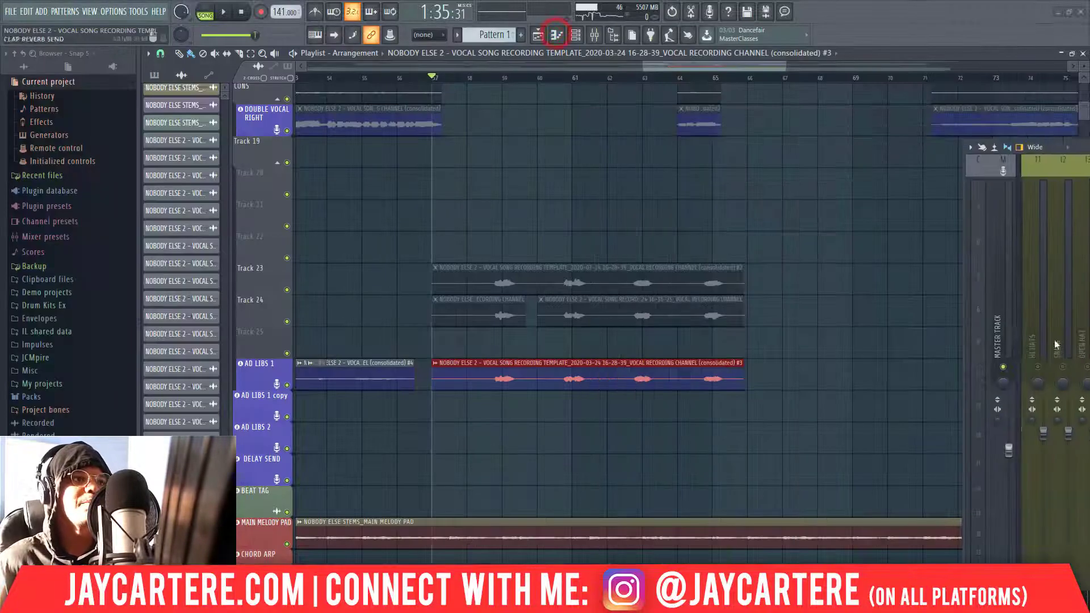
pyautogui.moveTo(711, 411); pyautogui.dragTo(605, 394)
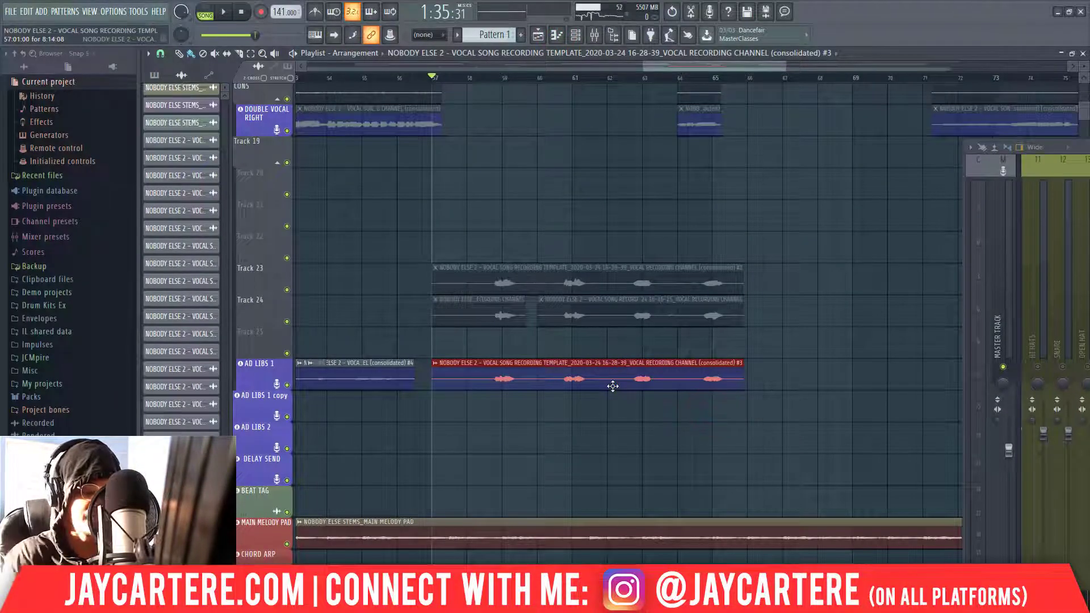
pyautogui.hotkey('ctrl', 'alt', 'c')
pyautogui.press('Return')
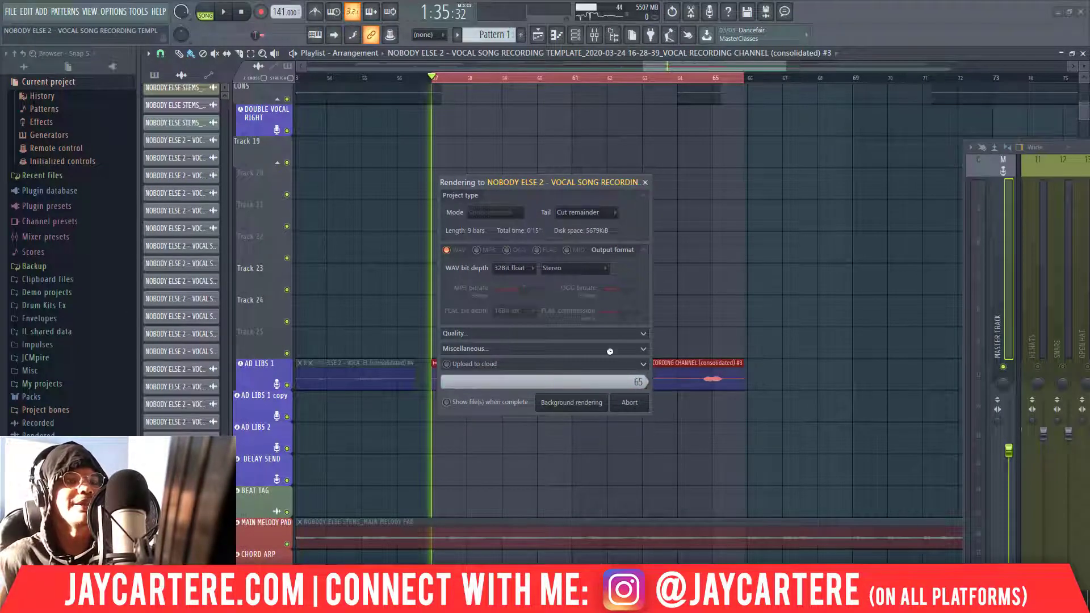
# Step: Delete the muted previous ad-lib clip and move the new consolidated clip down from Track 26 to AD LIBS 1
pyautogui.rightClick(552, 410)
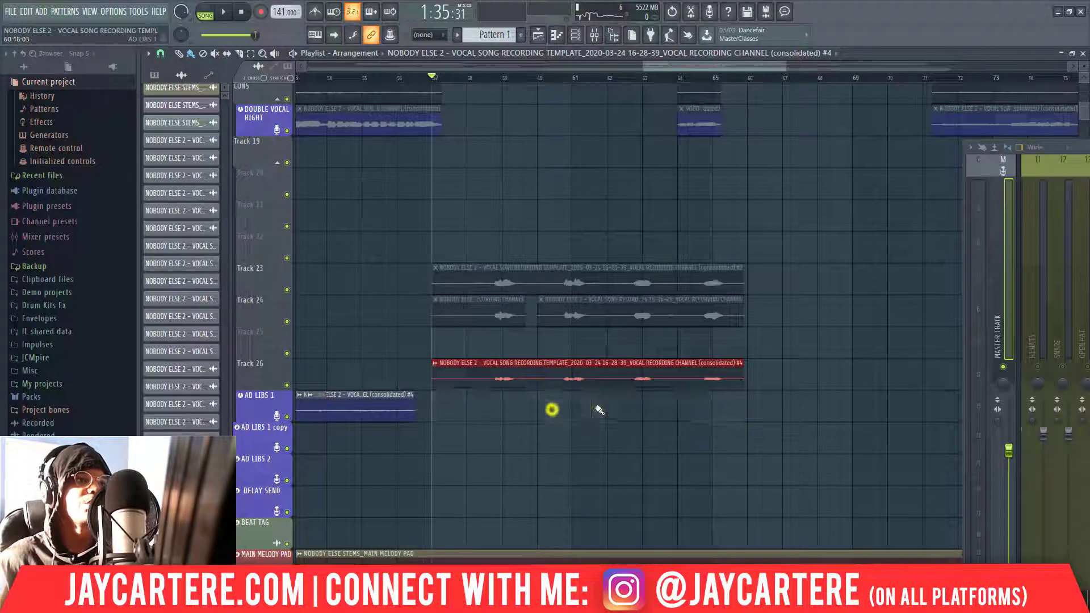
pyautogui.moveTo(620, 406); pyautogui.dragTo(576, 376)
pyautogui.hotkey('shift', 'Down')
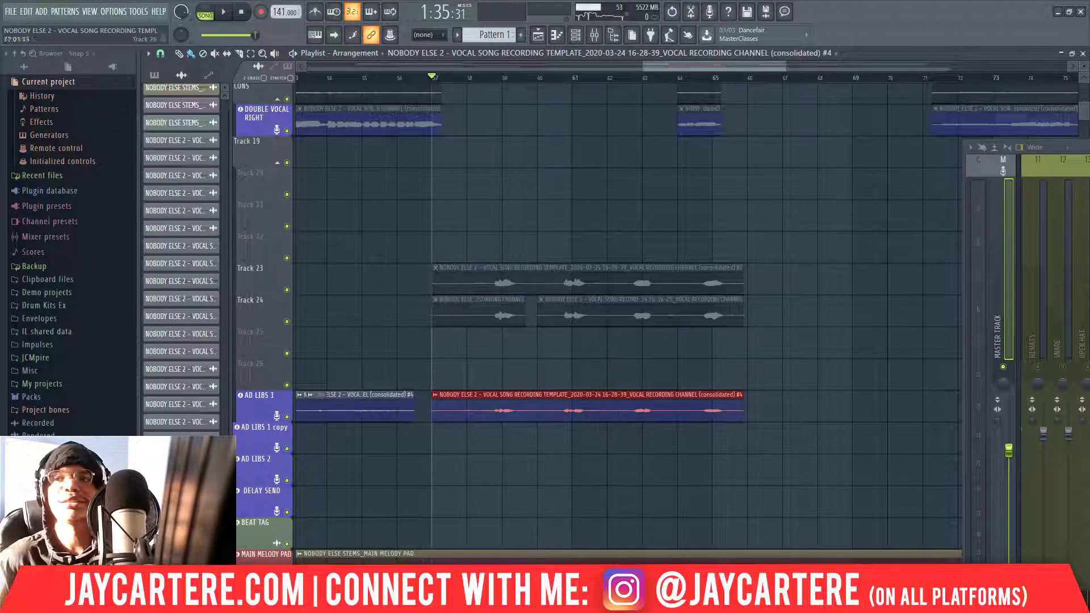
# Step: Replace both Fruity parametric EQ 2 effects with H-Delay Stereo on AD LIBS 1, keeping the plate, long hall and background reverb tracks active
pyautogui.moveTo(1089, 150); pyautogui.dragTo(493, 76)
pyautogui.click(575, 284)
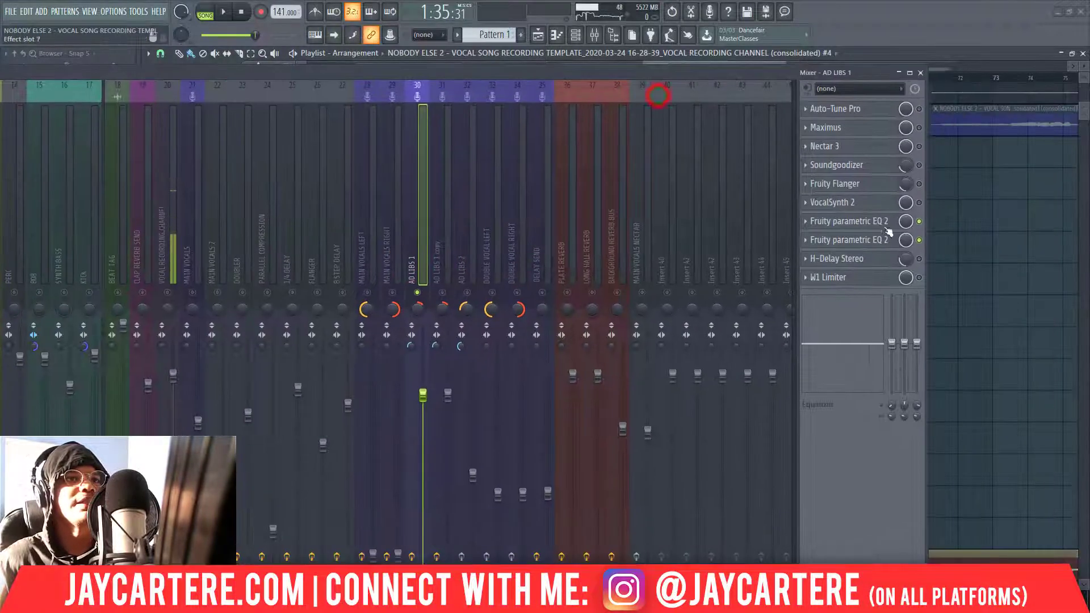
pyautogui.click(919, 260)
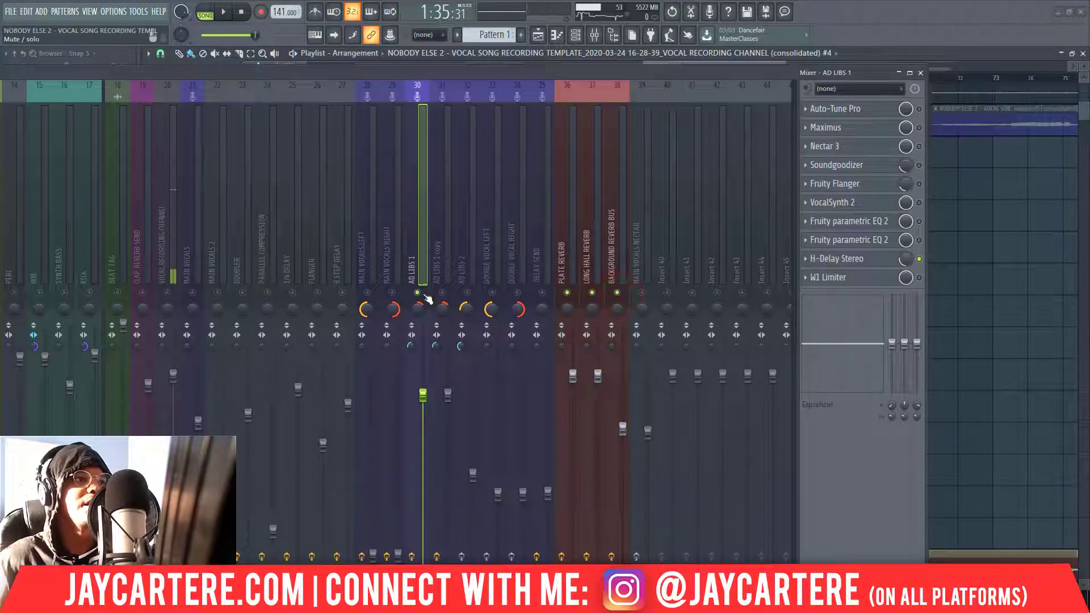
pyautogui.moveTo(420, 76); pyautogui.dragTo(1089, 114)
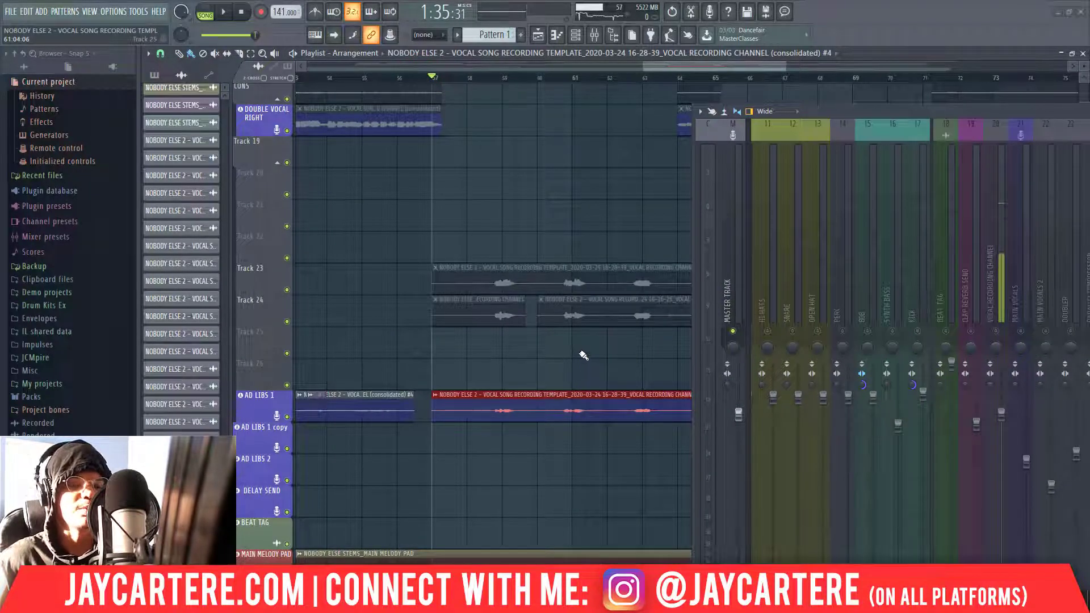
# Step: Play back the AD LIBS 1 clip and trim both ends so it runs from bar 58 to about bar 64
pyautogui.press('space')
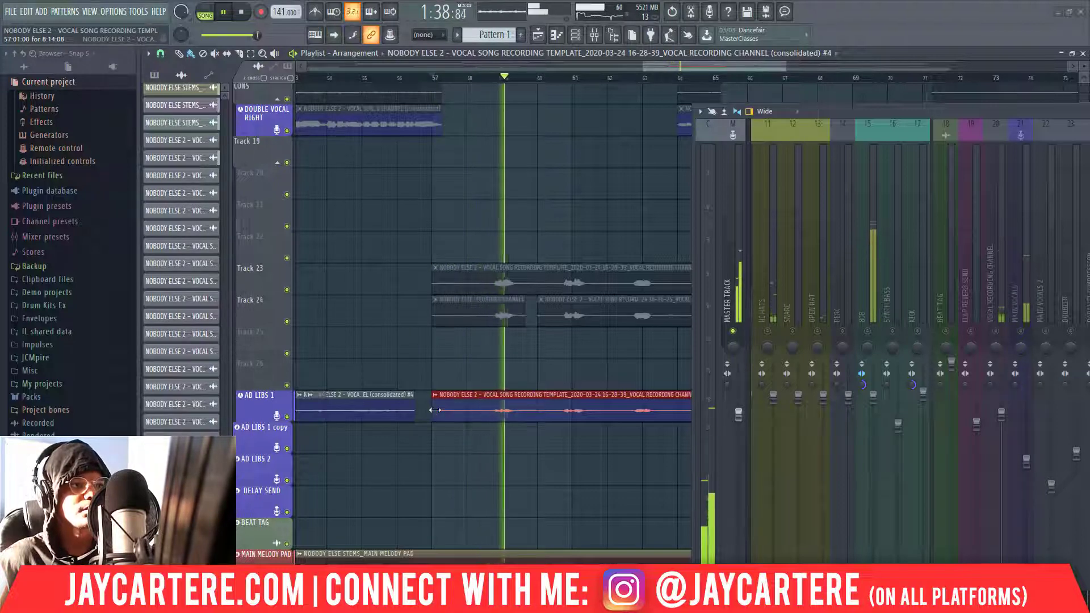
pyautogui.moveTo(434, 409); pyautogui.dragTo(470, 415)
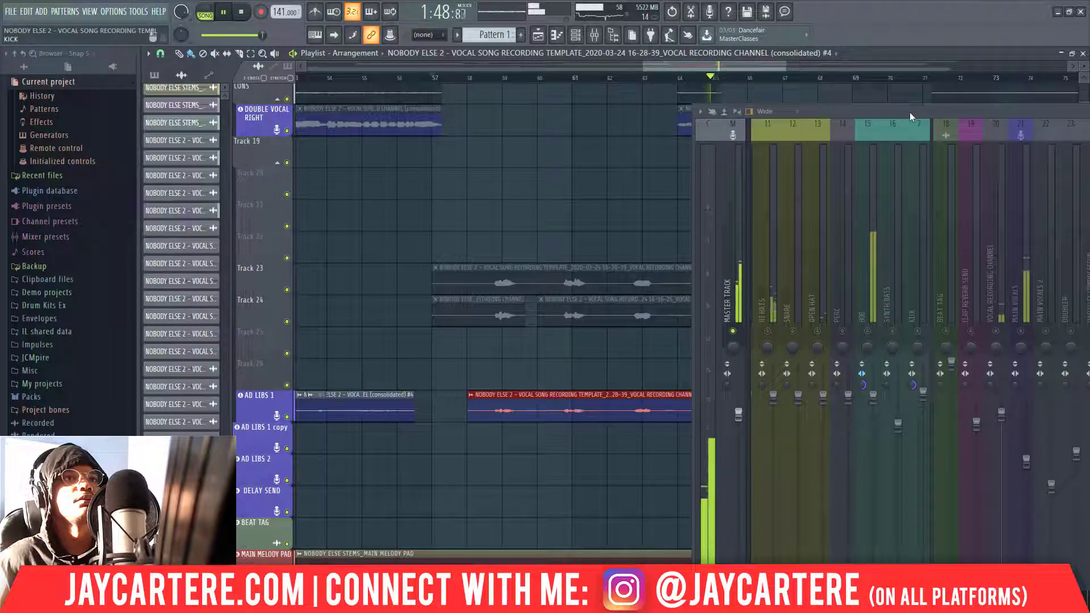
pyautogui.moveTo(909, 111); pyautogui.dragTo(1089, 293)
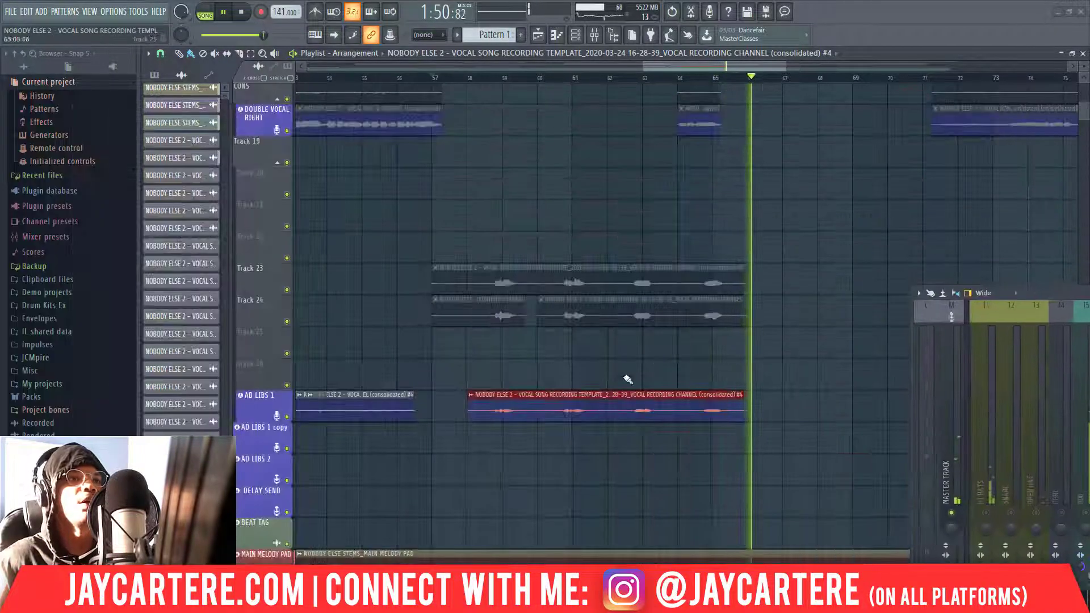
pyautogui.press('space')
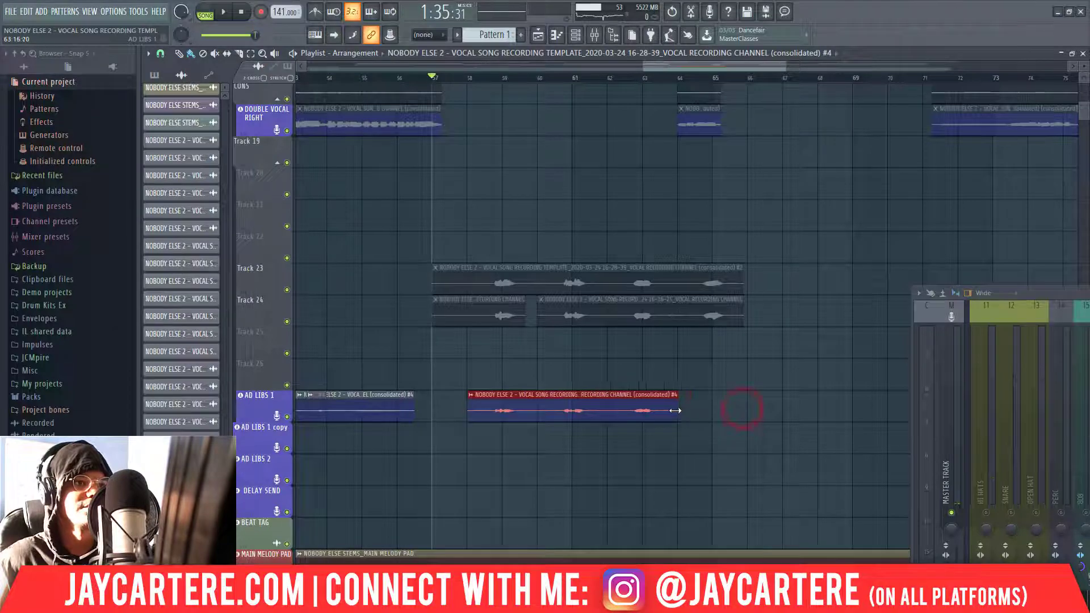
pyautogui.moveTo(672, 410); pyautogui.dragTo(676, 410)
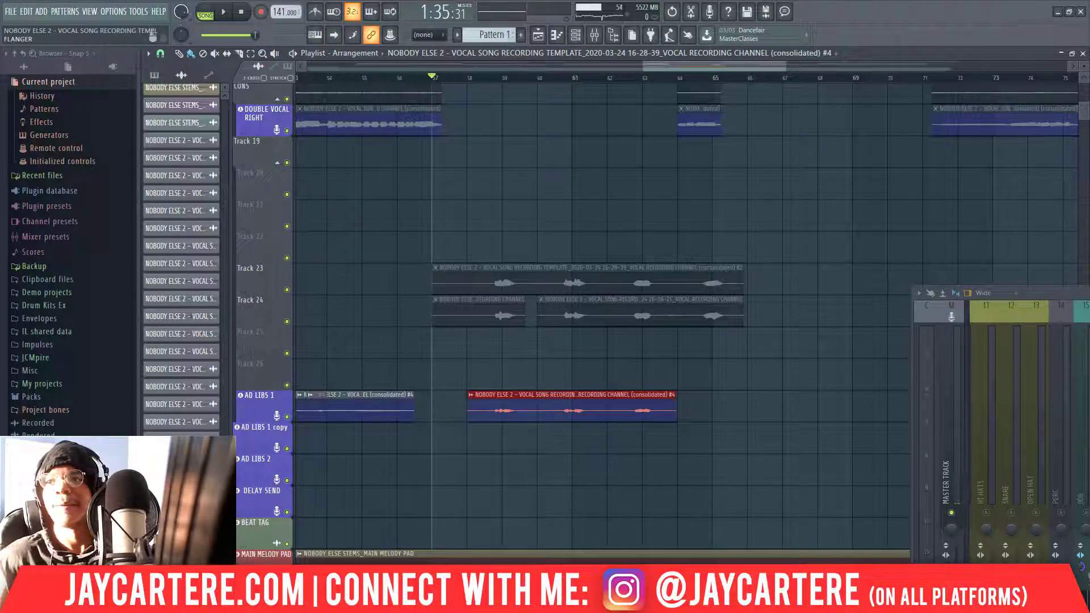
# Step: Unsolo the mixer so all its tracks are active, and move it clear of the playlist
pyautogui.moveTo(1089, 292); pyautogui.dragTo(1089, 165)
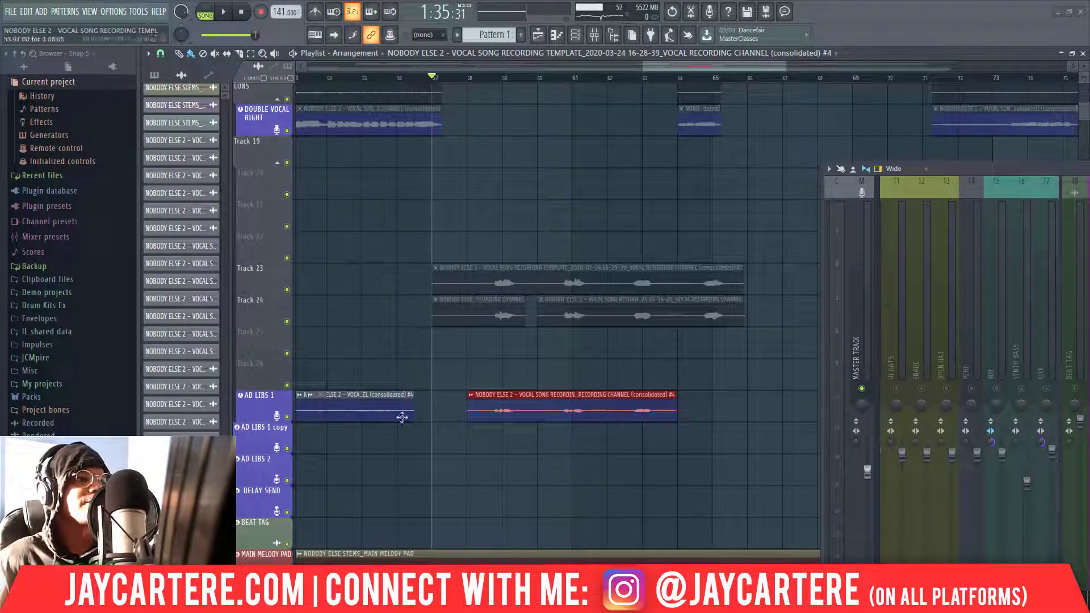
pyautogui.rightClick(1089, 388)
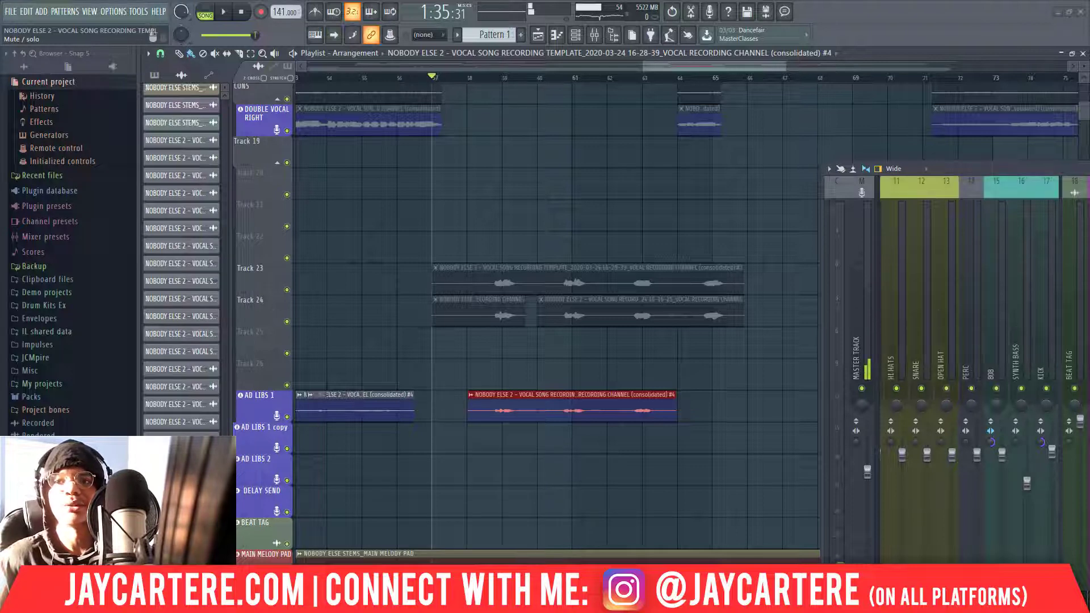
pyautogui.moveTo(910, 169); pyautogui.dragTo(1089, 60)
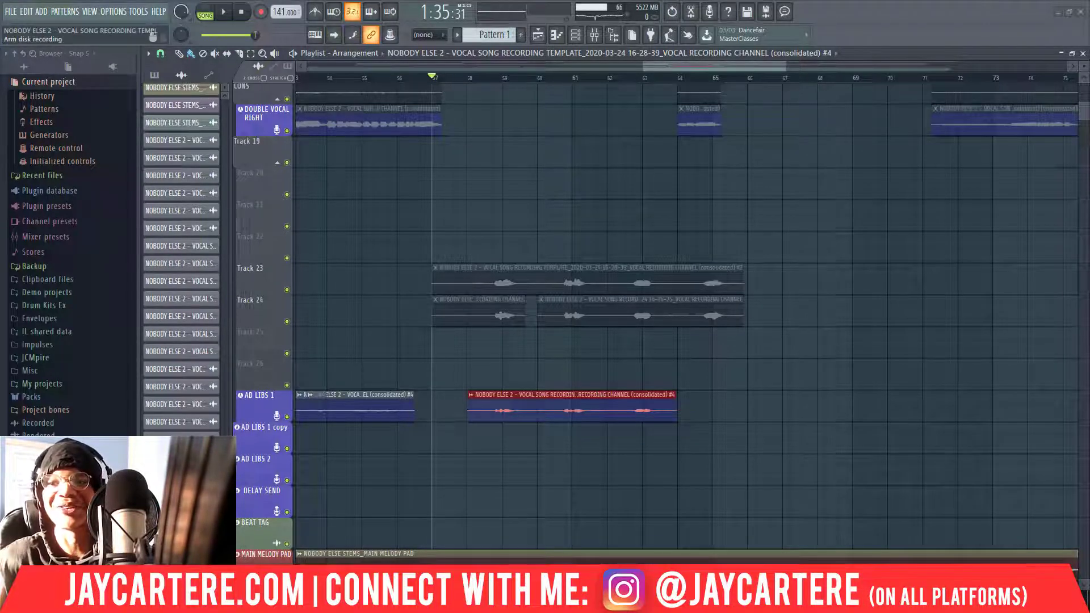
# Step: Play back the ad-libs from bar 57, and move the trimmed consolidated clip from AD LIBS 1 up to Track 26
pyautogui.press('F9')
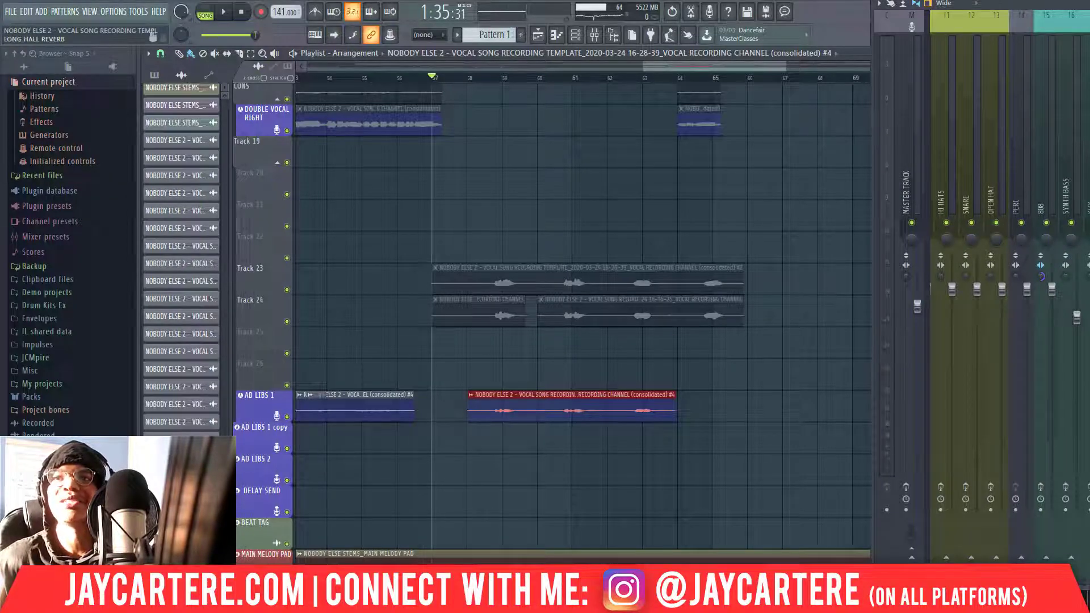
pyautogui.press('F9')
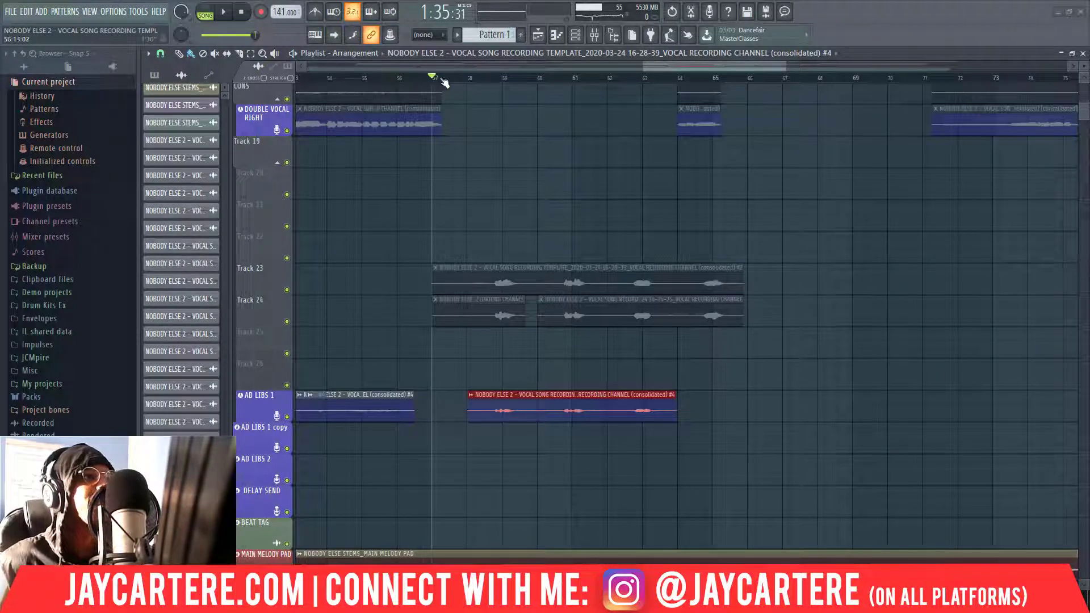
pyautogui.press('space')
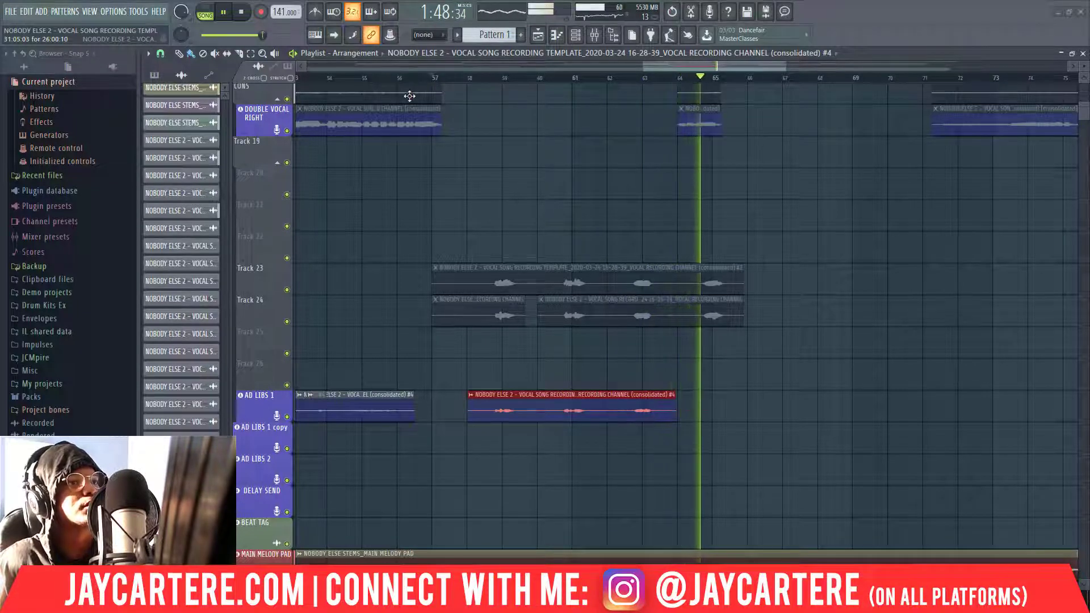
pyautogui.press('space')
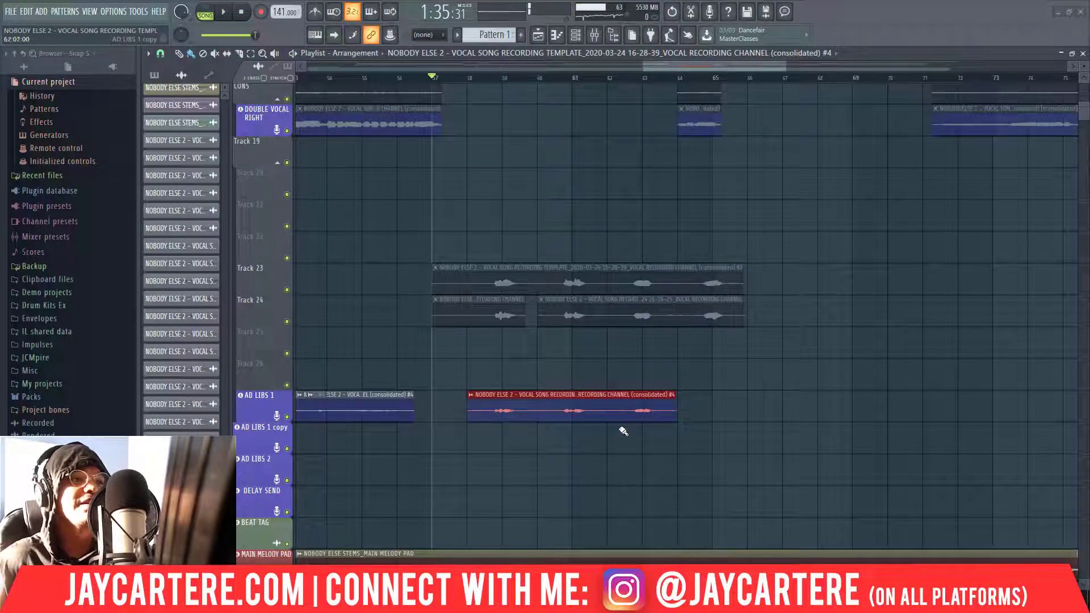
pyautogui.moveTo(620, 429); pyautogui.dragTo(542, 408)
pyautogui.hotkey('shift', 'Up')
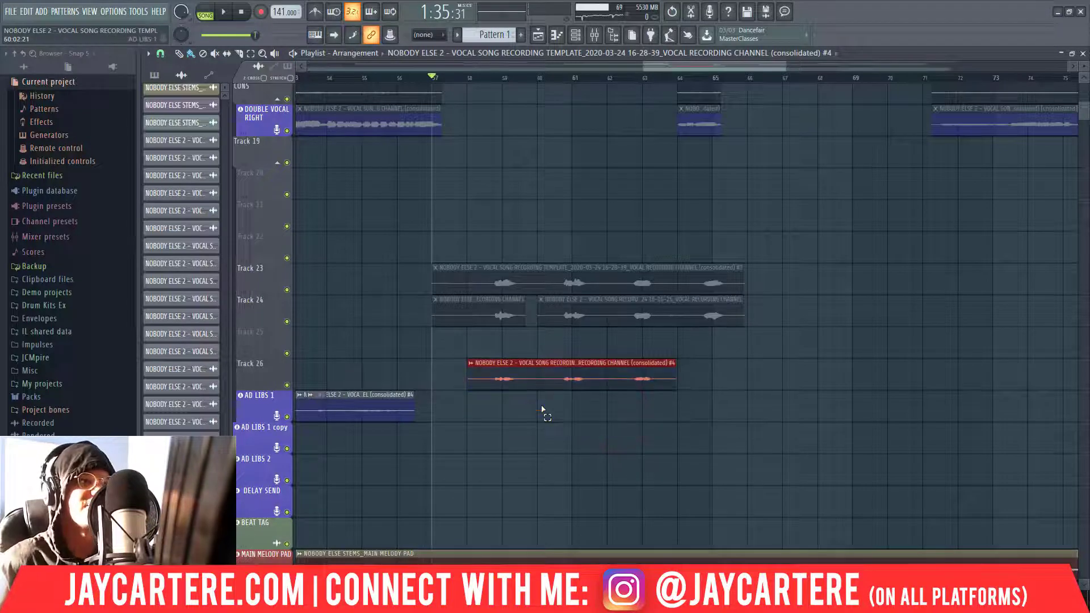
pyautogui.moveTo(563, 227); pyautogui.dragTo(604, 271)
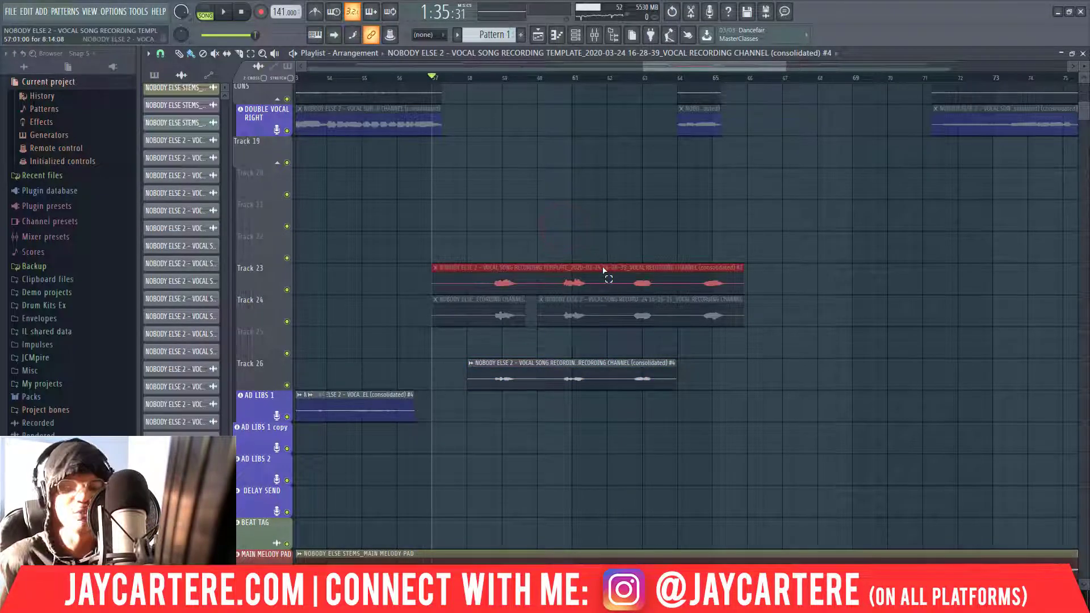
pyautogui.scroll(-2, 603, 270)
pyautogui.hotkey('shift', 'Down')
pyautogui.hotkey('shift', 'Down')
pyautogui.hotkey('shift', 'Down')
pyautogui.hotkey('shift', 'Down')
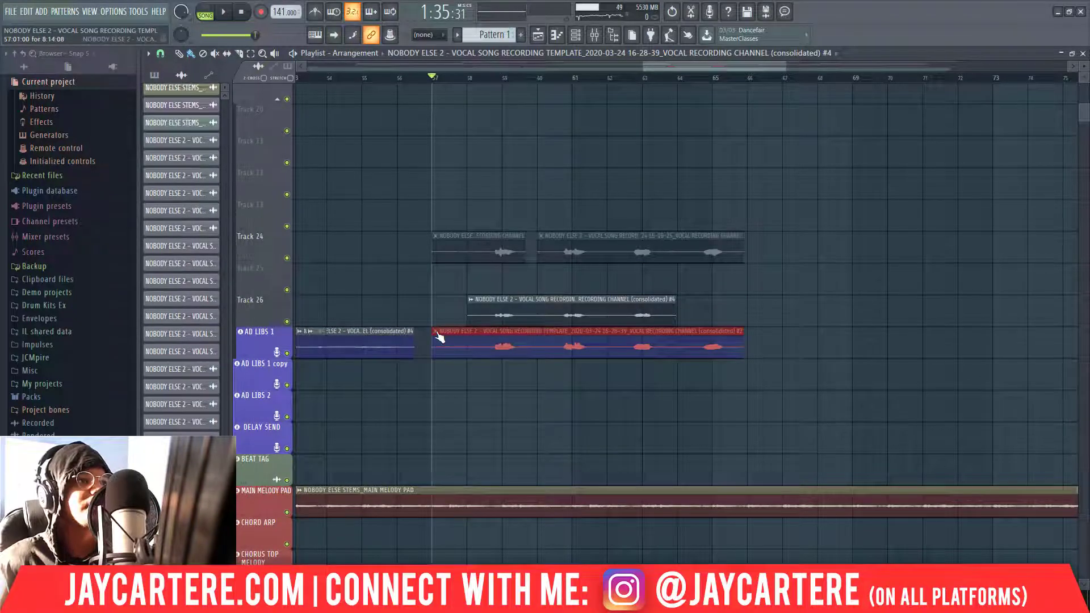
pyautogui.rightClick(438, 335)
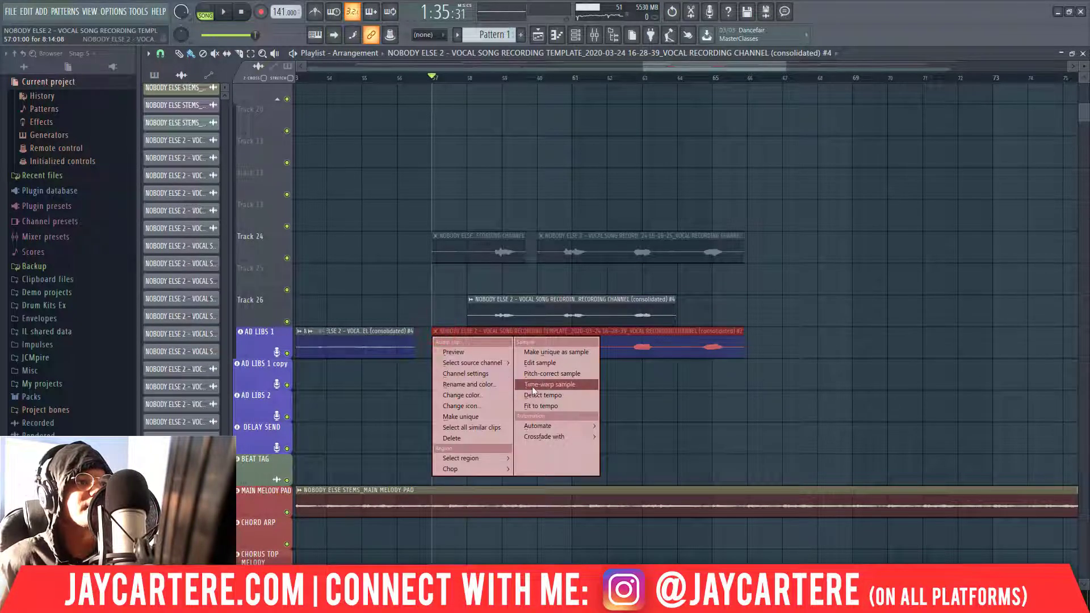
pyautogui.click(739, 334)
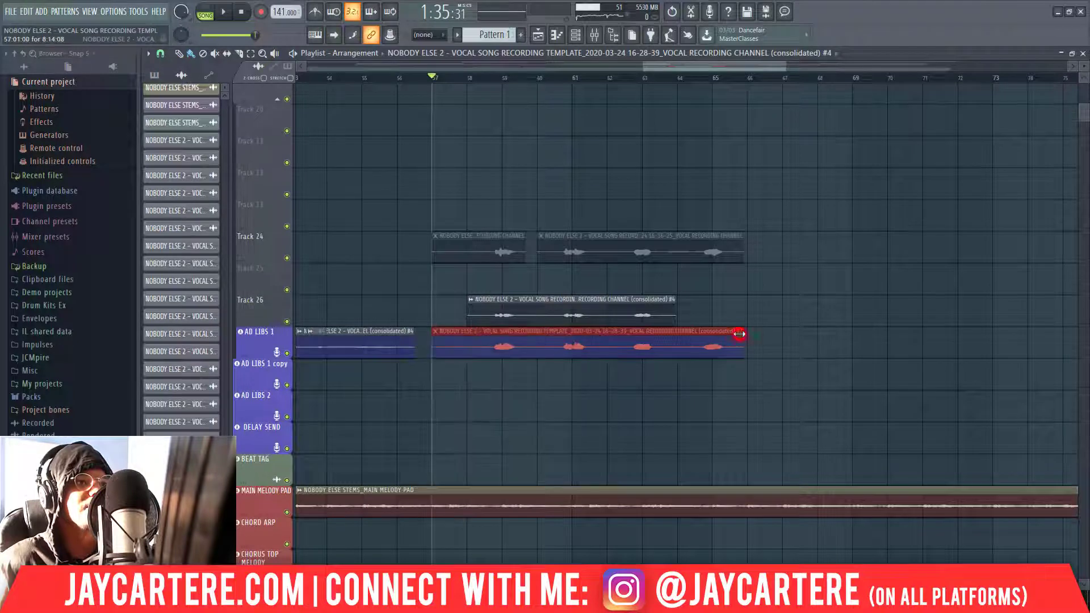
pyautogui.click(663, 334)
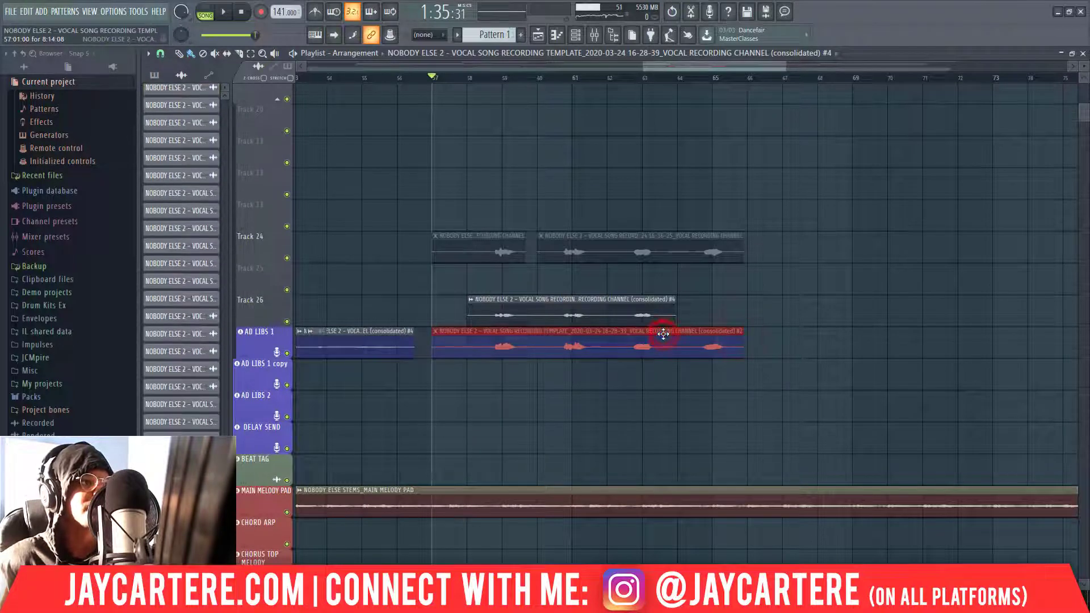
pyautogui.click(652, 379)
pyautogui.hotkey('shift', 'Up')
pyautogui.hotkey('shift', 'Up')
pyautogui.hotkey('shift', 'Up')
pyautogui.hotkey('shift', 'Up')
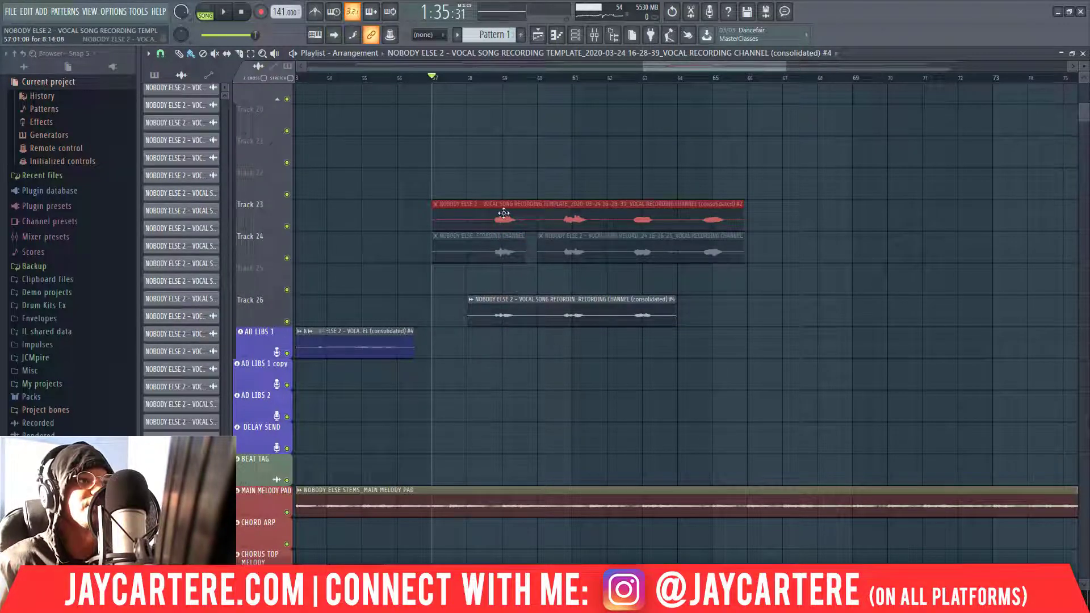
# Step: Place an unmuted copy of the Track 23 ad-lib clip on AD LIBS 1 at bar 57 and play it back
pyautogui.click(434, 340)
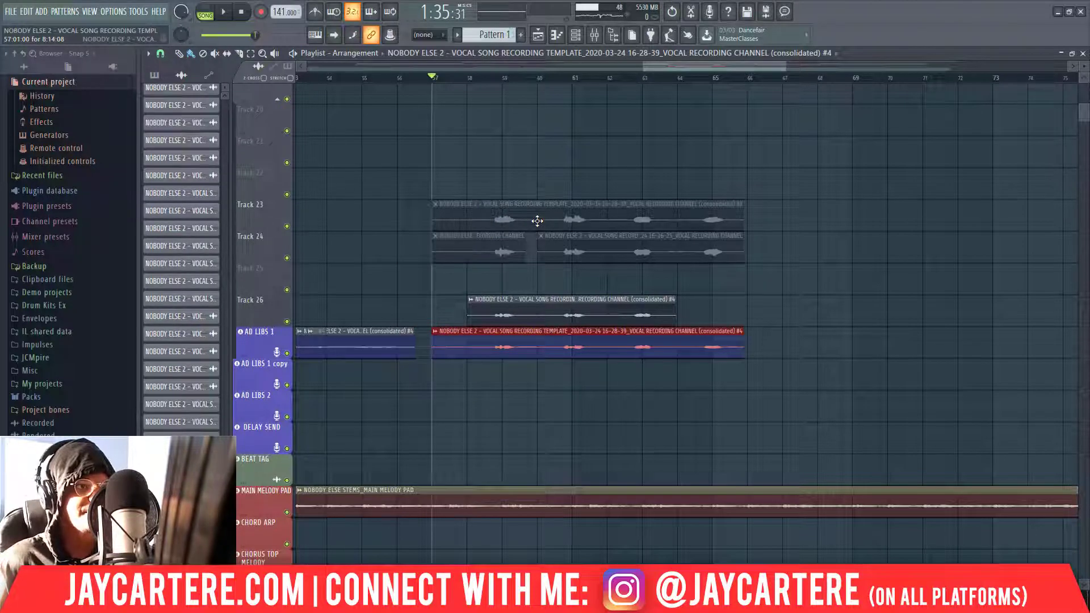
pyautogui.rightClick(553, 344)
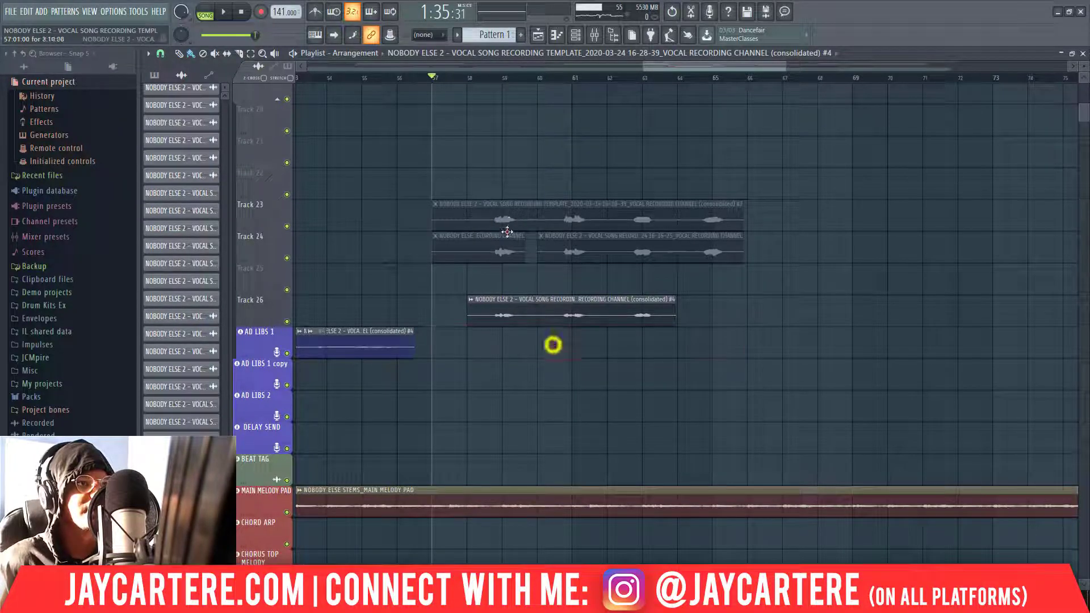
pyautogui.click(438, 345)
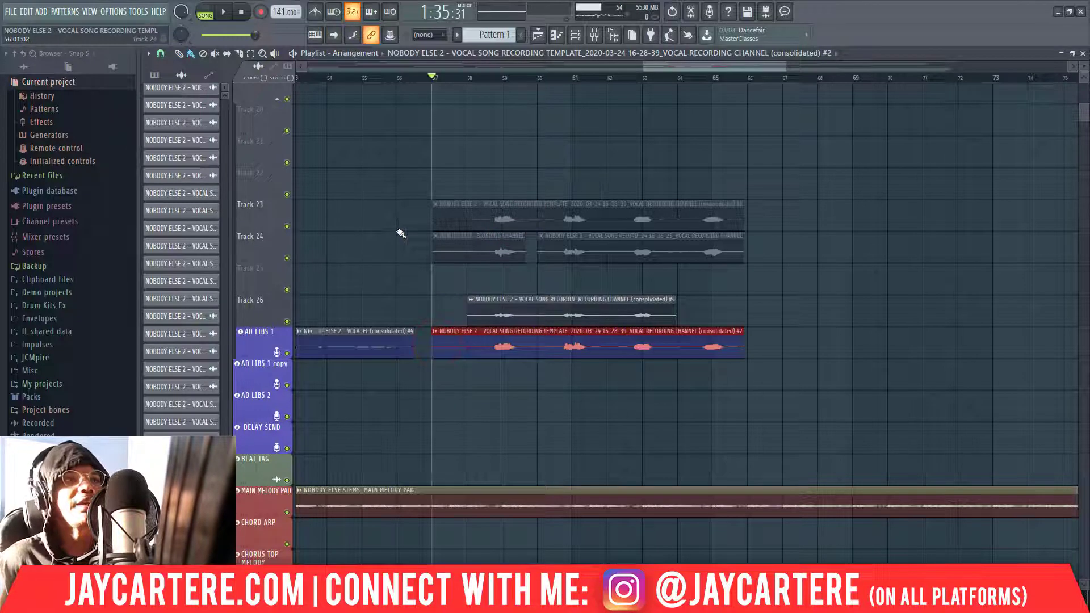
pyautogui.press('space')
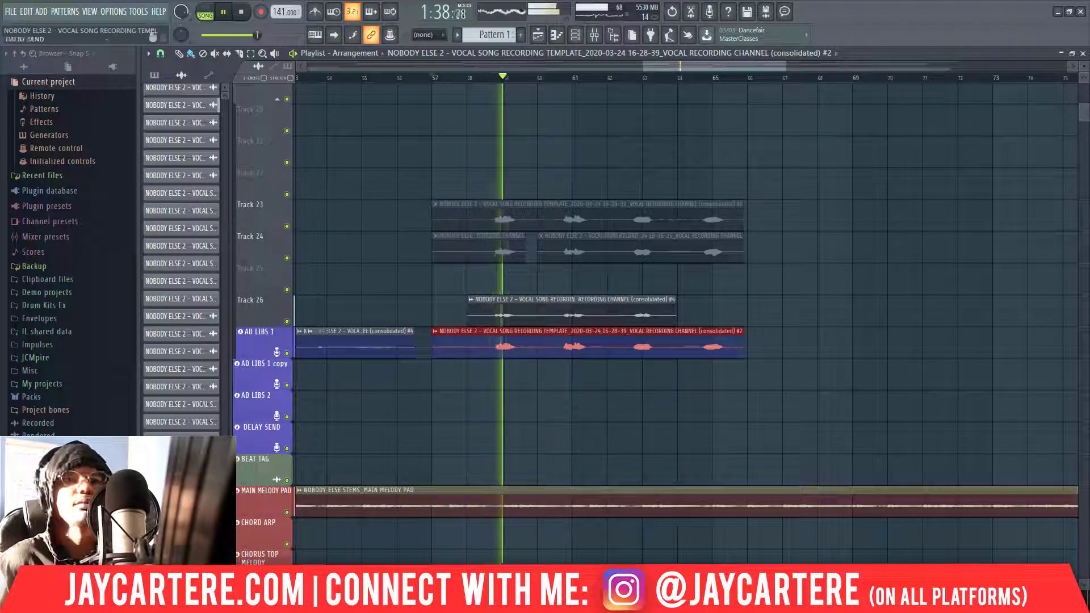
pyautogui.press('space')
# Step: Replace H-Delay Stereo with both Fruity parametric EQ 2 effects on AD LIBS 1, and mute the plate, long hall and background reverb tracks
pyautogui.press('F9')
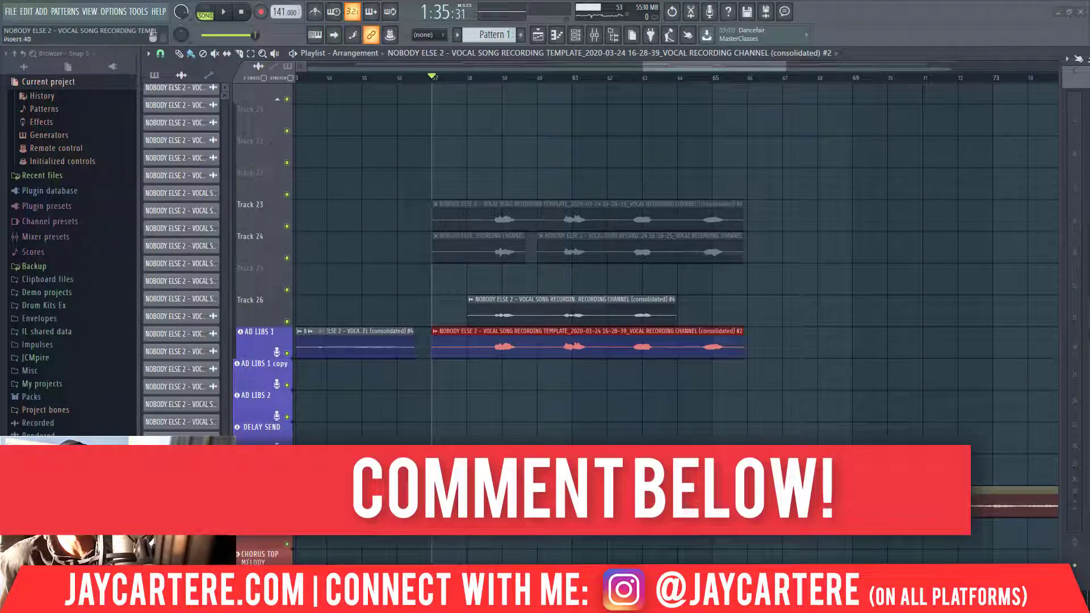
pyautogui.moveTo(1087, 58); pyautogui.dragTo(666, 63)
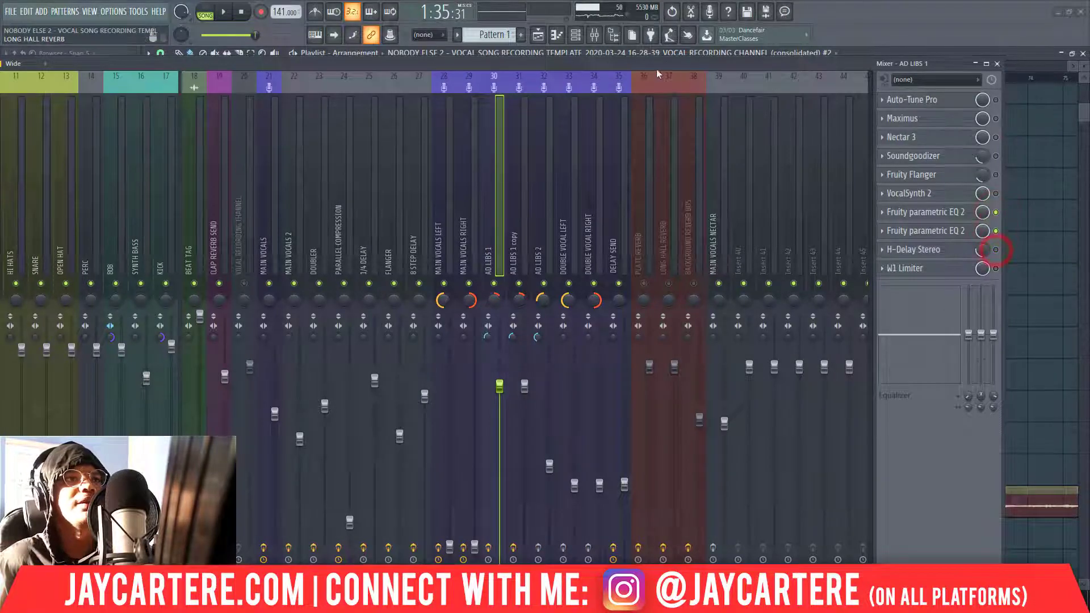
pyautogui.moveTo(652, 67); pyautogui.dragTo(1089, 107)
# Step: Consolidate the AD LIBS 1 clip through its effects as a 32-bit float stereo WAV with the remainder cut
pyautogui.moveTo(724, 378); pyautogui.dragTo(679, 343)
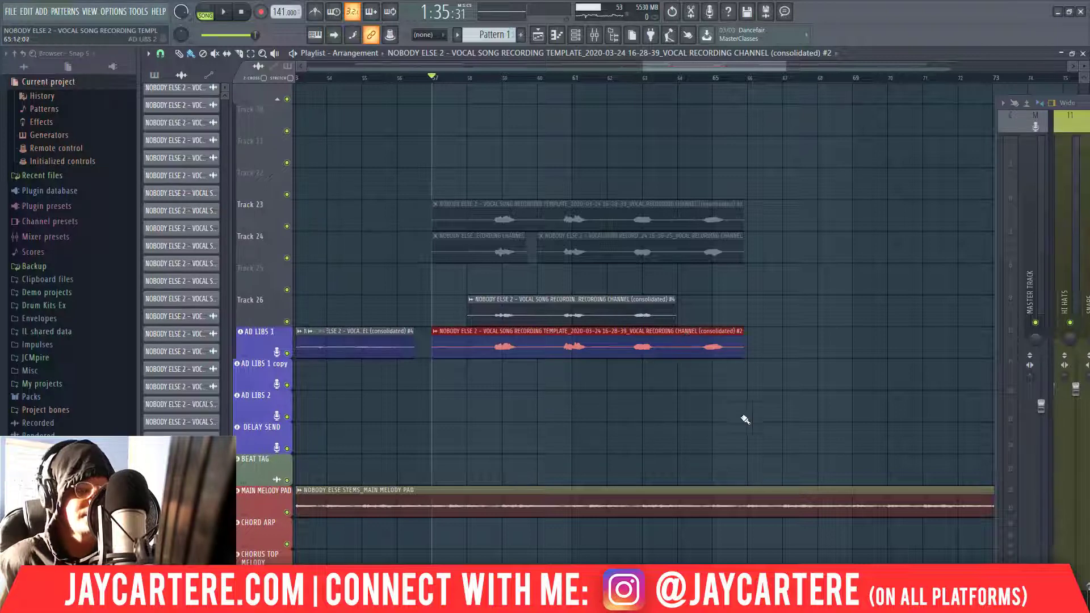
pyautogui.hotkey('ctrl', 'r')
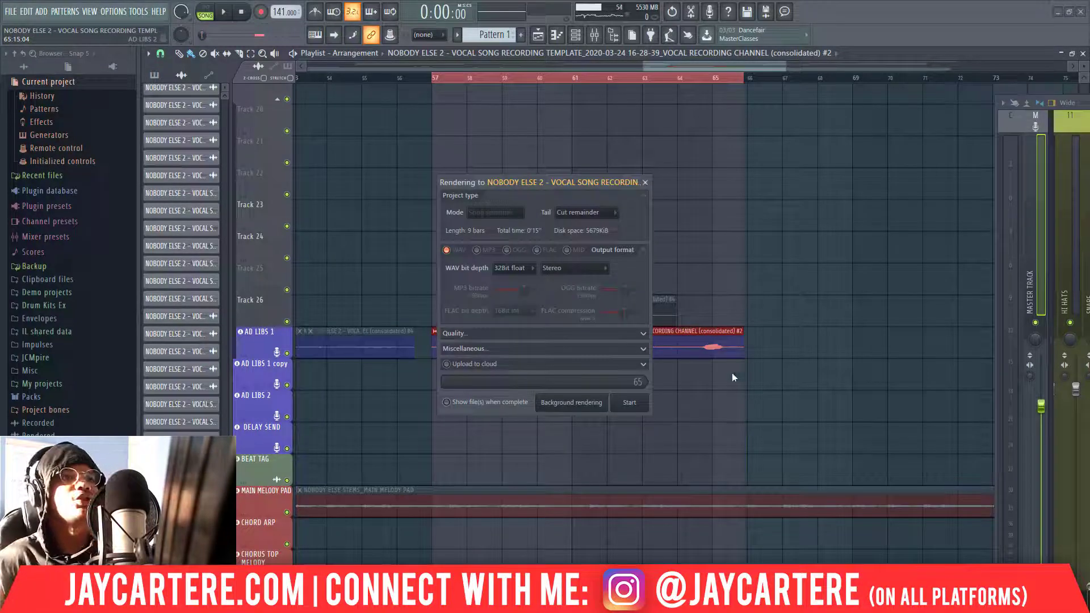
pyautogui.click(629, 403)
# Step: Play back the consolidated AD LIBS 1 clip from bar 57 with the mixer moved aside, and open the clip's channel settings
pyautogui.press('space')
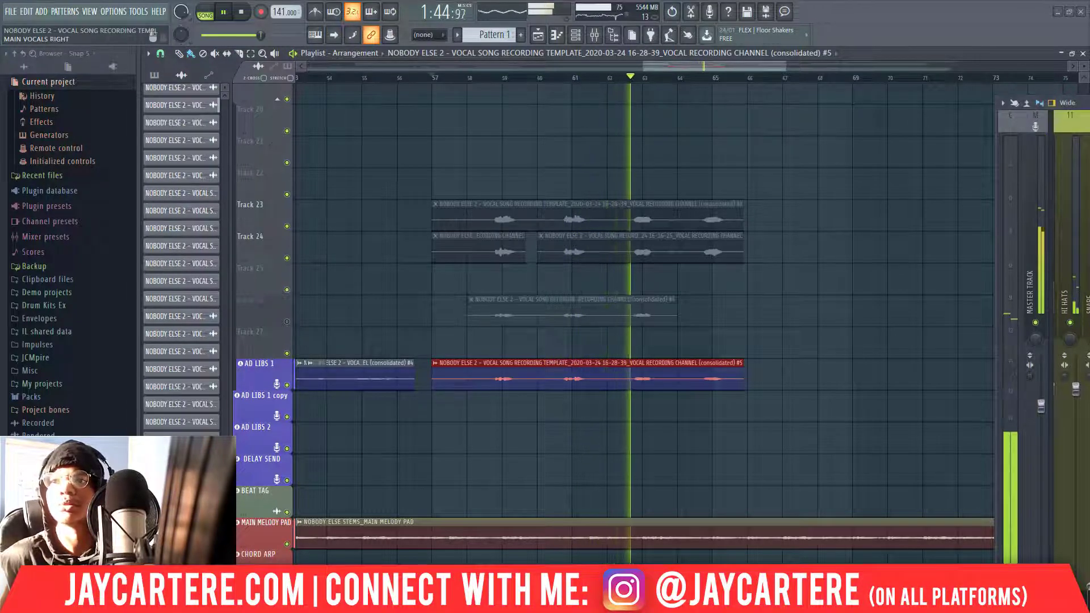
pyautogui.press('space')
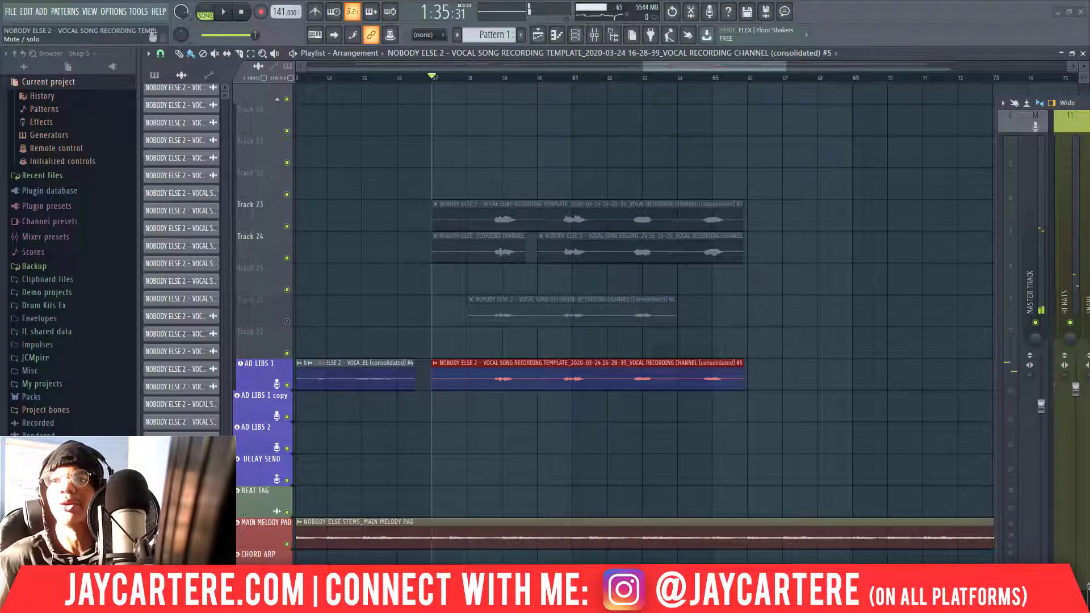
pyautogui.press('space')
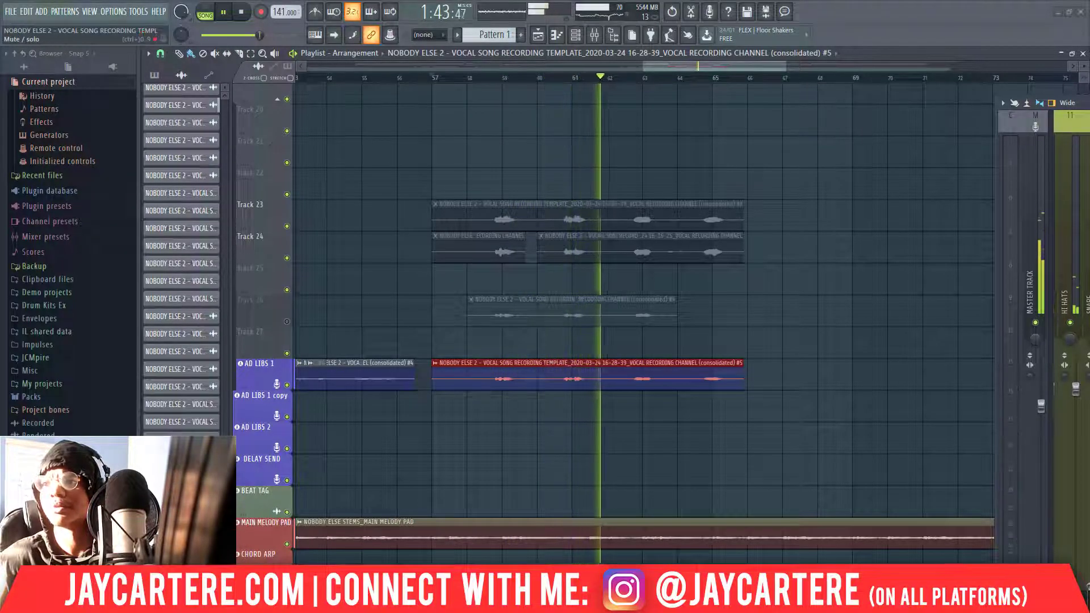
pyautogui.press('space')
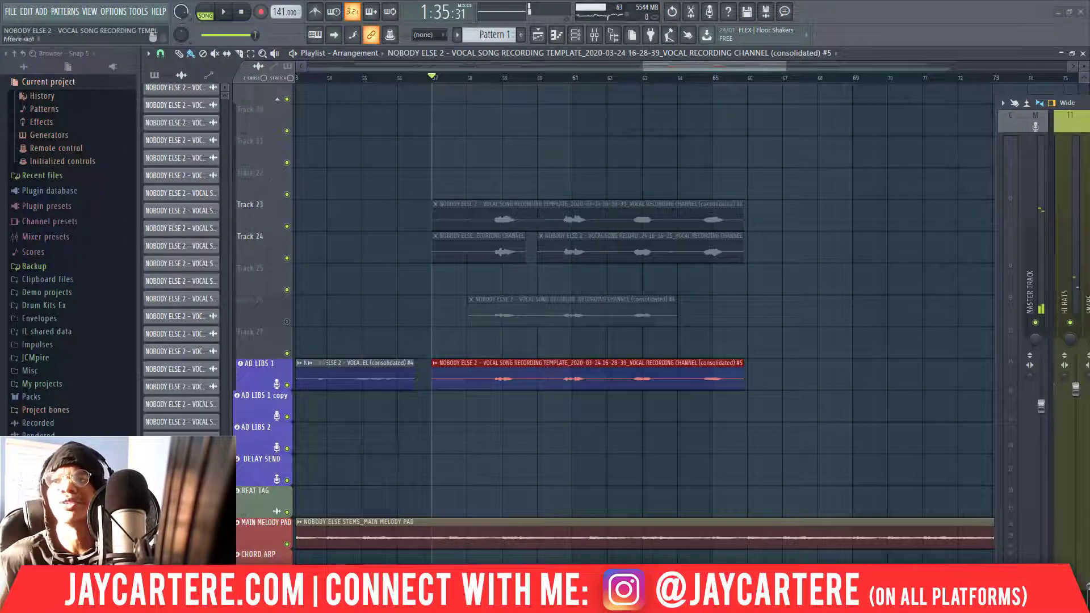
pyautogui.moveTo(1089, 103); pyautogui.dragTo(1089, 71)
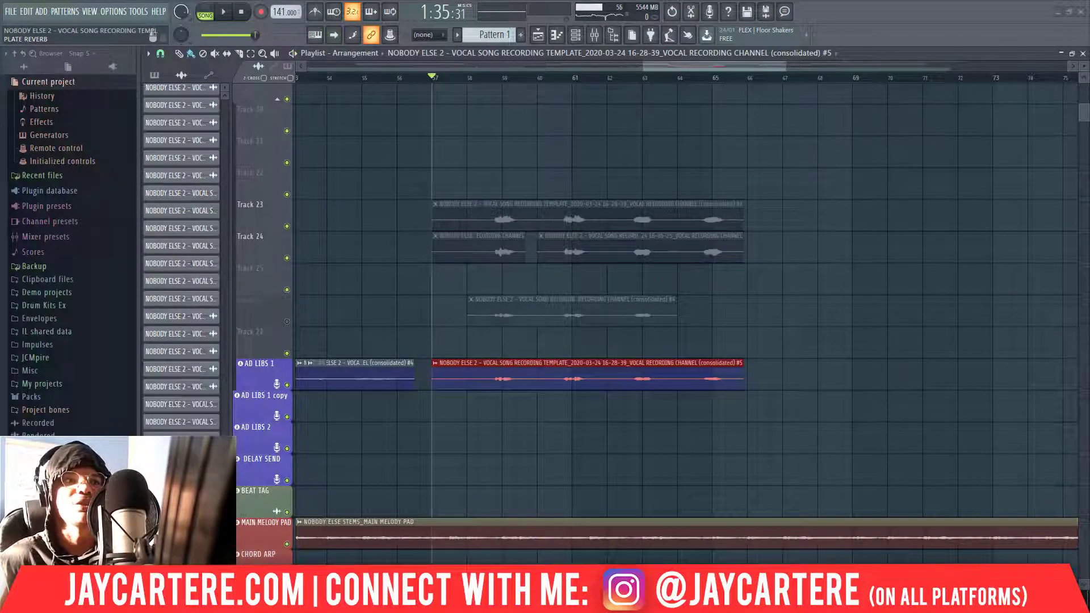
pyautogui.press('space')
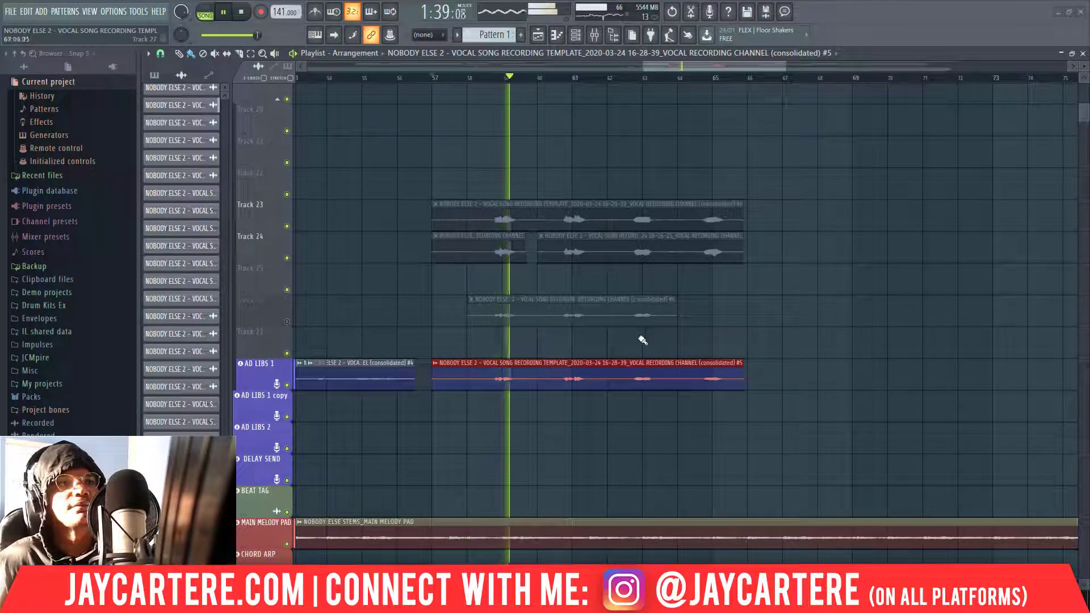
pyautogui.doubleClick(480, 374)
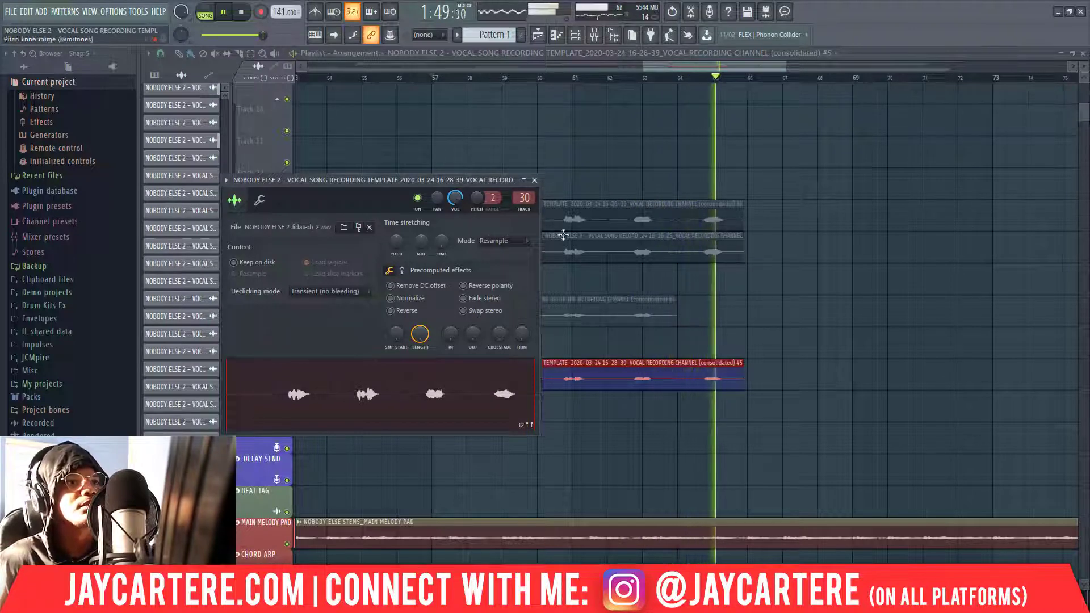
# Step: Trim the end of the consolidated AD LIBS 1 clip to about bar 64 and split the clip at bar 60
pyautogui.moveTo(742, 365); pyautogui.dragTo(679, 365)
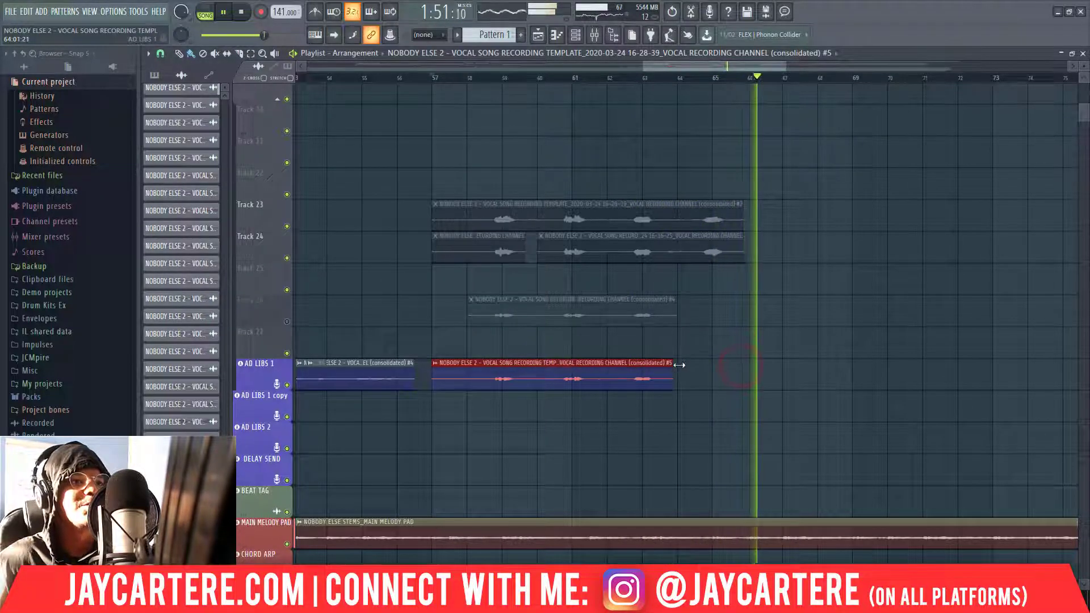
pyautogui.click(537, 396)
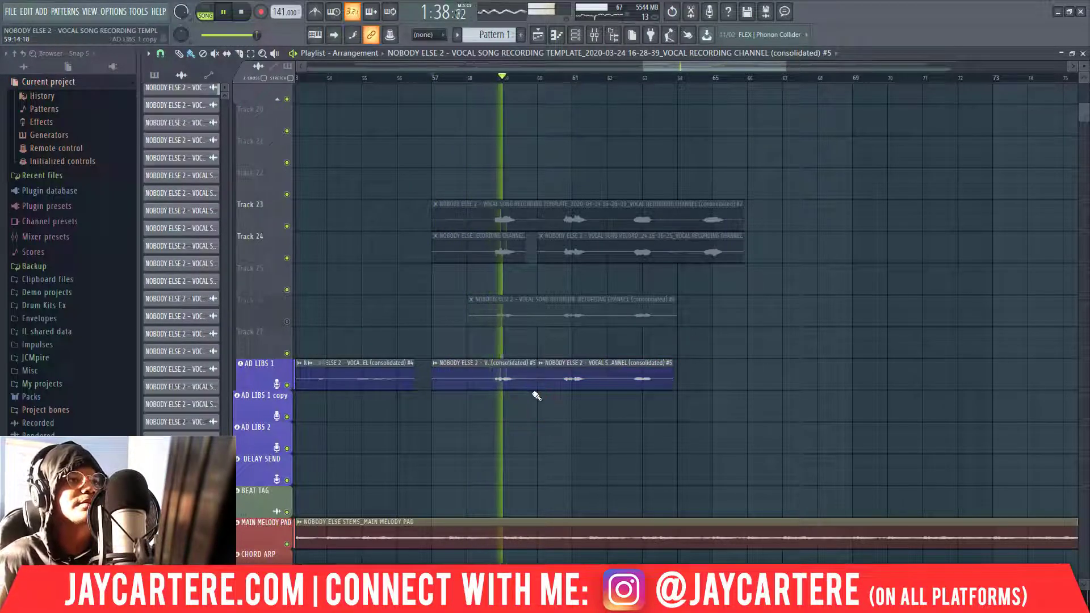
pyautogui.press('space')
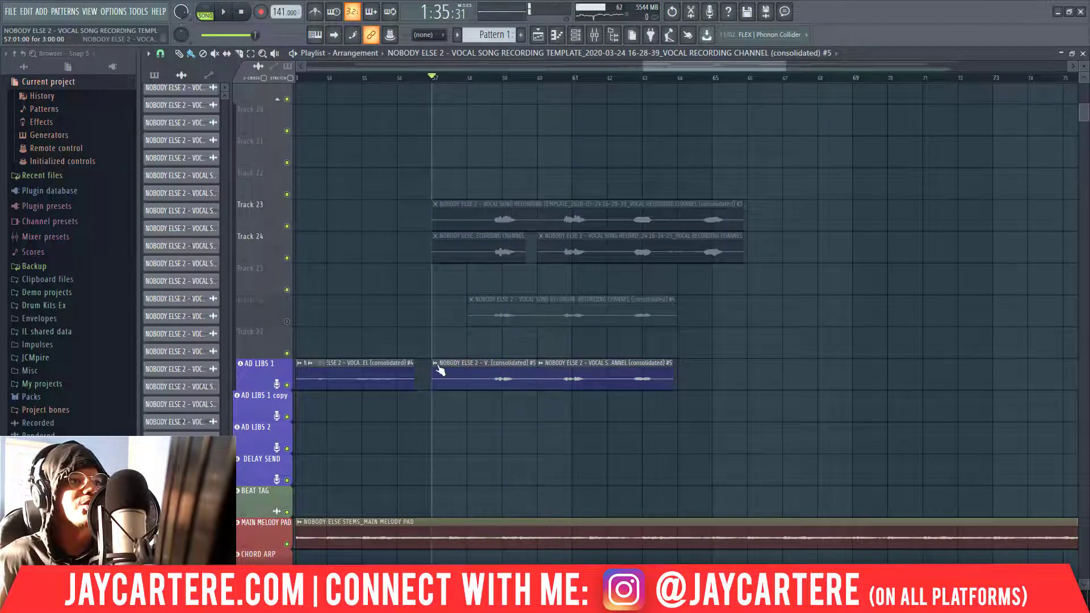
# Step: Try to make the first piece of the split AD LIBS 1 clip unique as a sample
pyautogui.rightClick(437, 366)
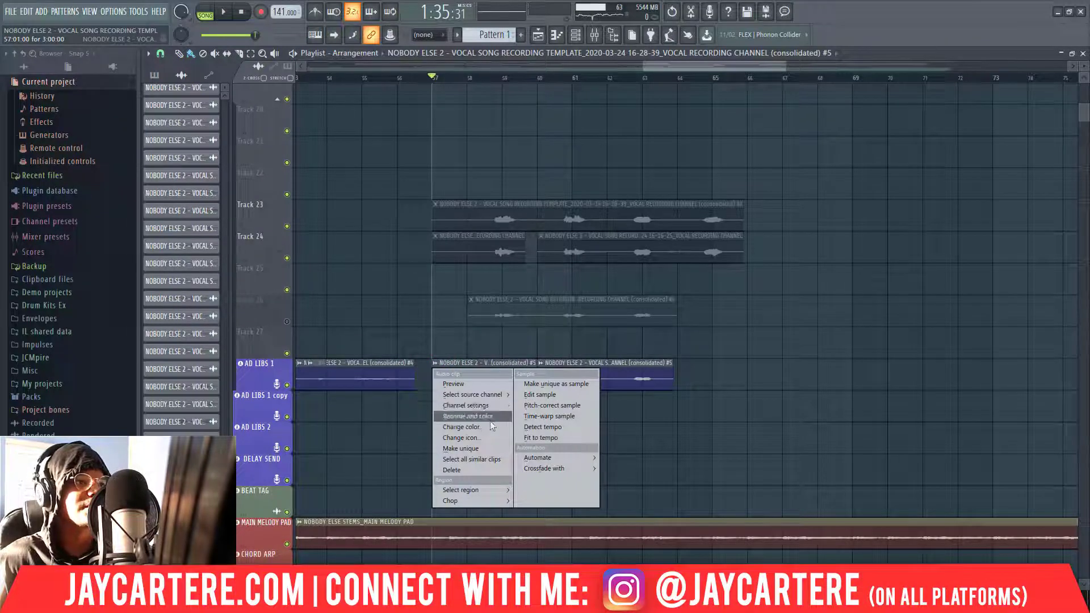
pyautogui.click(534, 383)
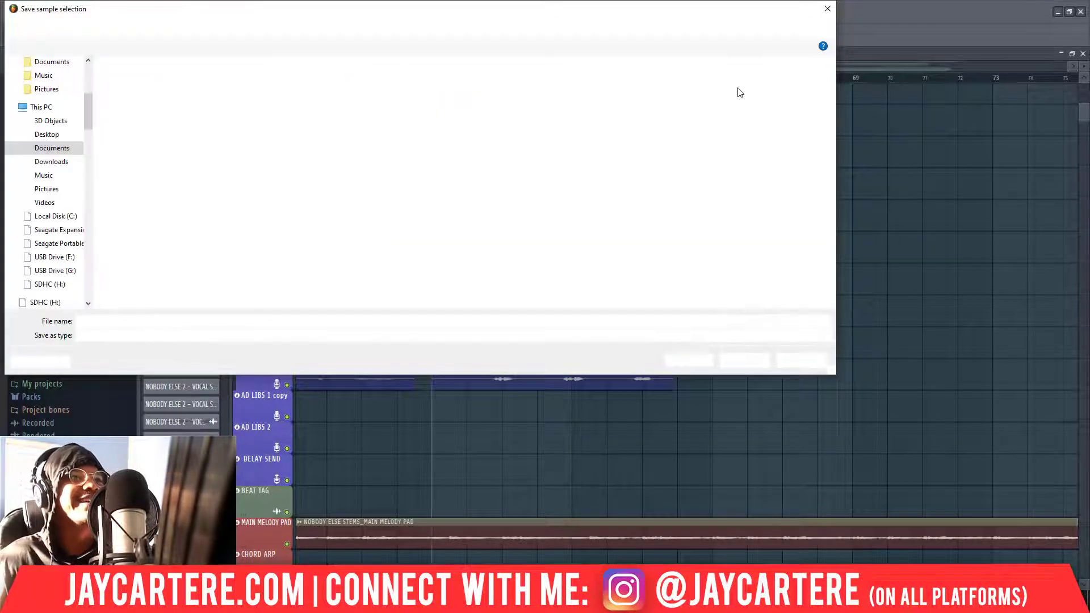
pyautogui.press('Return')
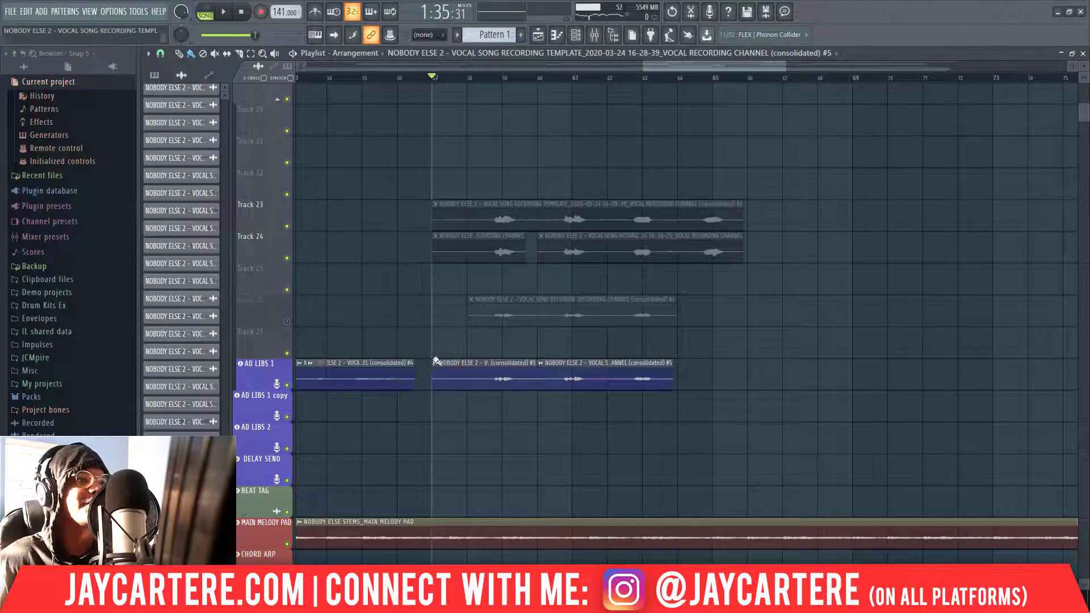
# Step: Make the first piece of the split AD LIBS 1 clip unique, and open its channel settings during playback
pyautogui.click(435, 363)
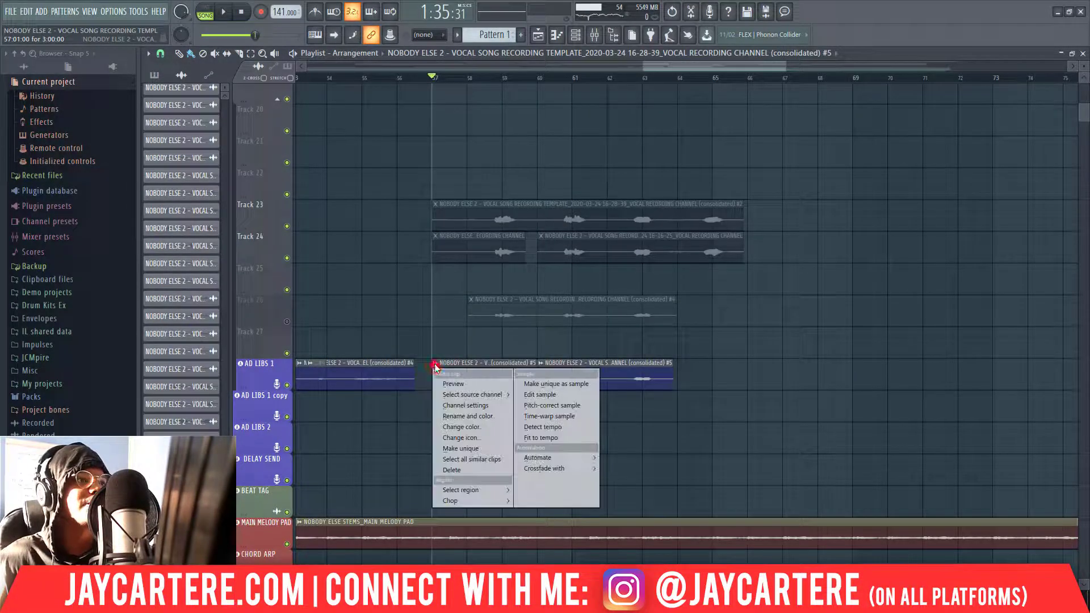
pyautogui.click(475, 448)
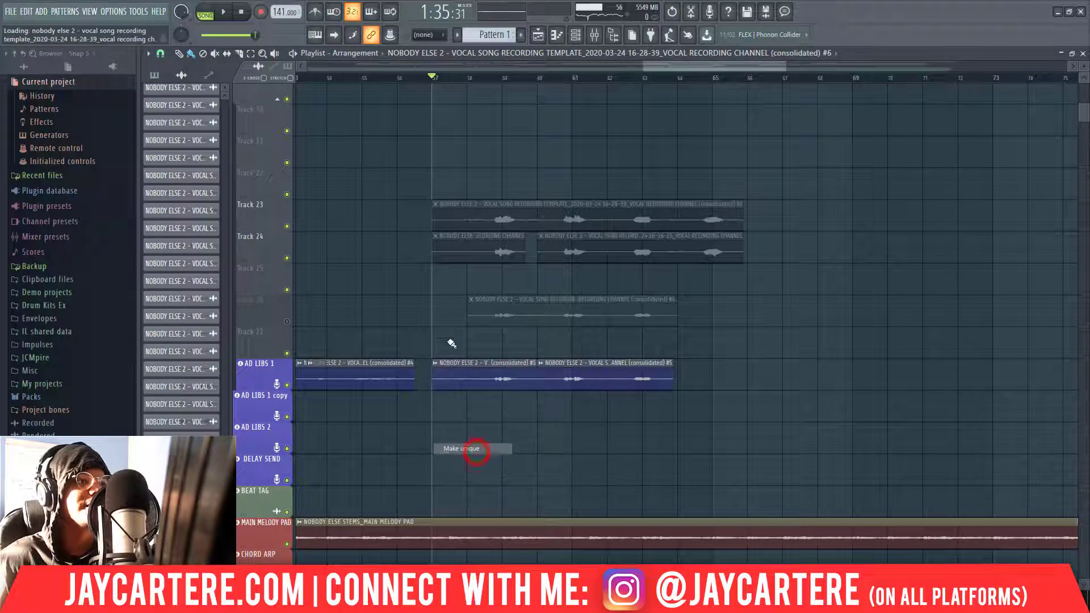
pyautogui.doubleClick(479, 374)
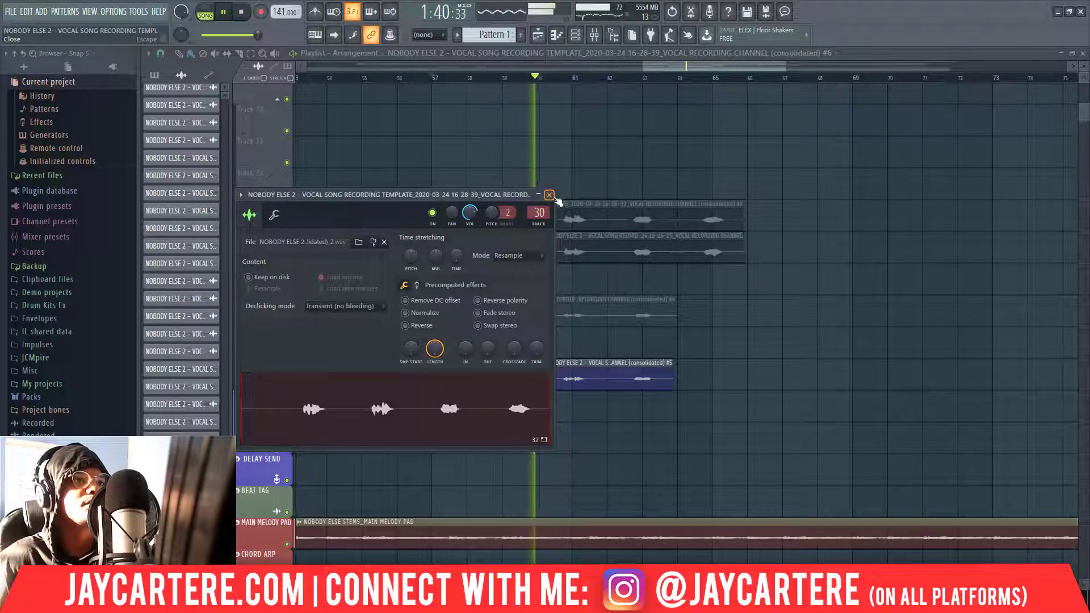
# Step: Close the clip's channel settings, stop playback, and view the full arrangement from the first bar up to the main vocals
pyautogui.click(550, 195)
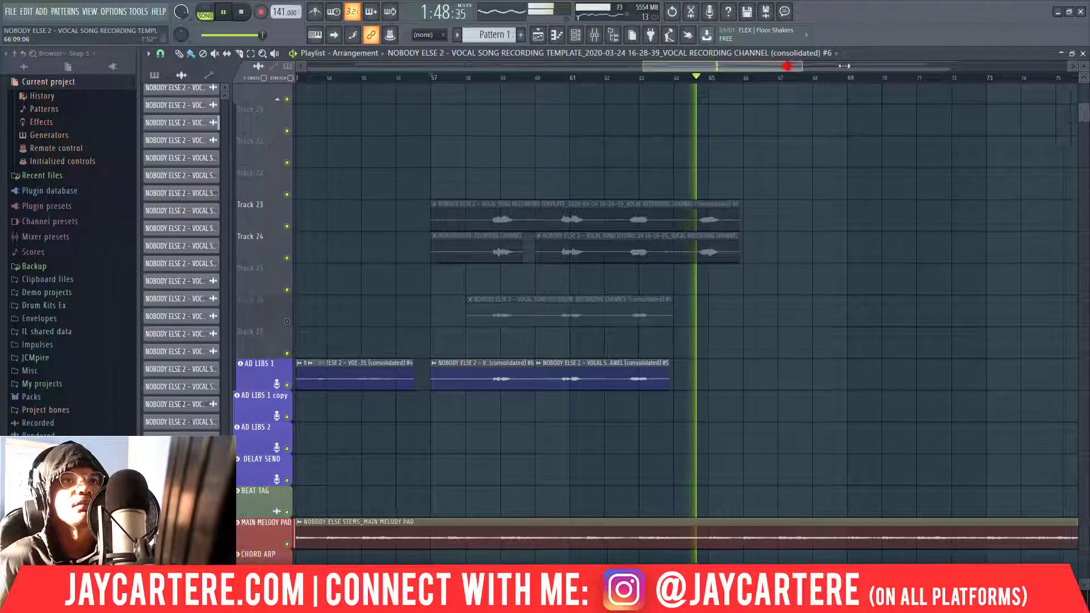
pyautogui.moveTo(788, 67); pyautogui.dragTo(834, 65)
pyautogui.press('space')
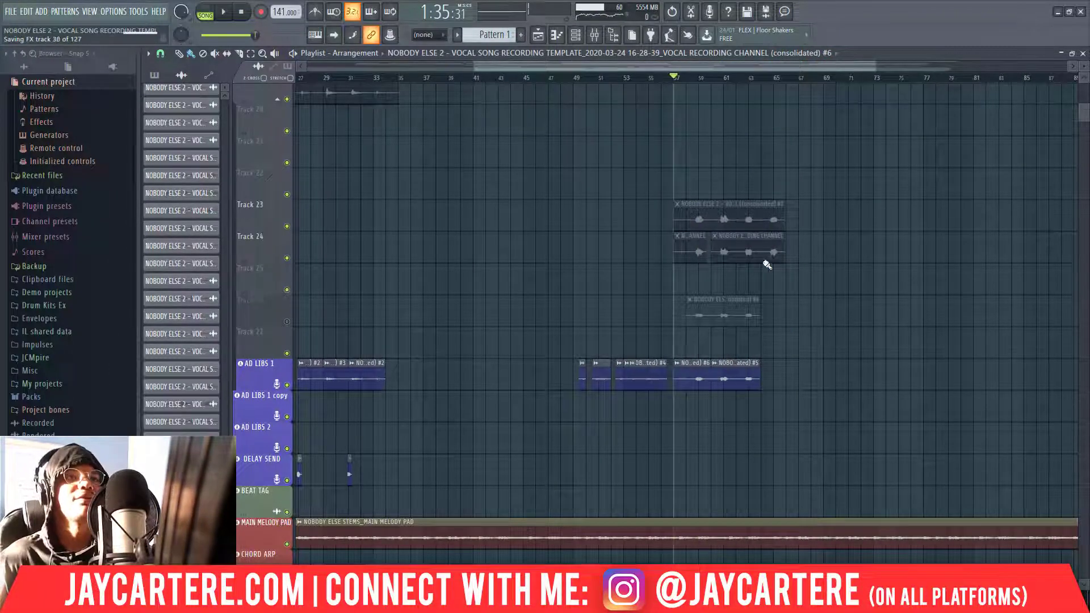
pyautogui.moveTo(481, 67); pyautogui.dragTo(306, 67)
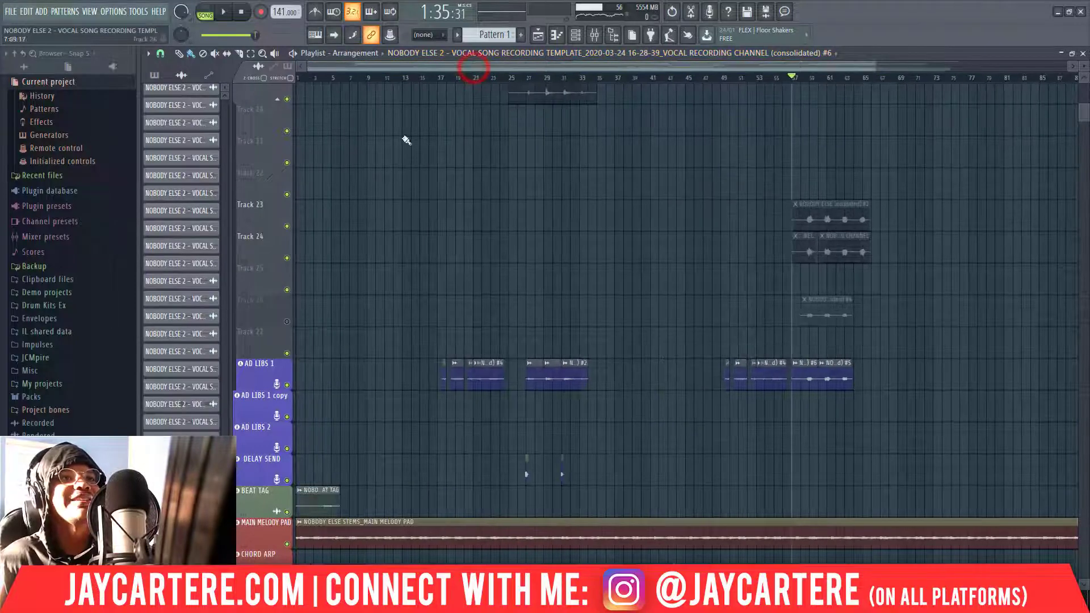
pyautogui.scroll(10, 917, 362)
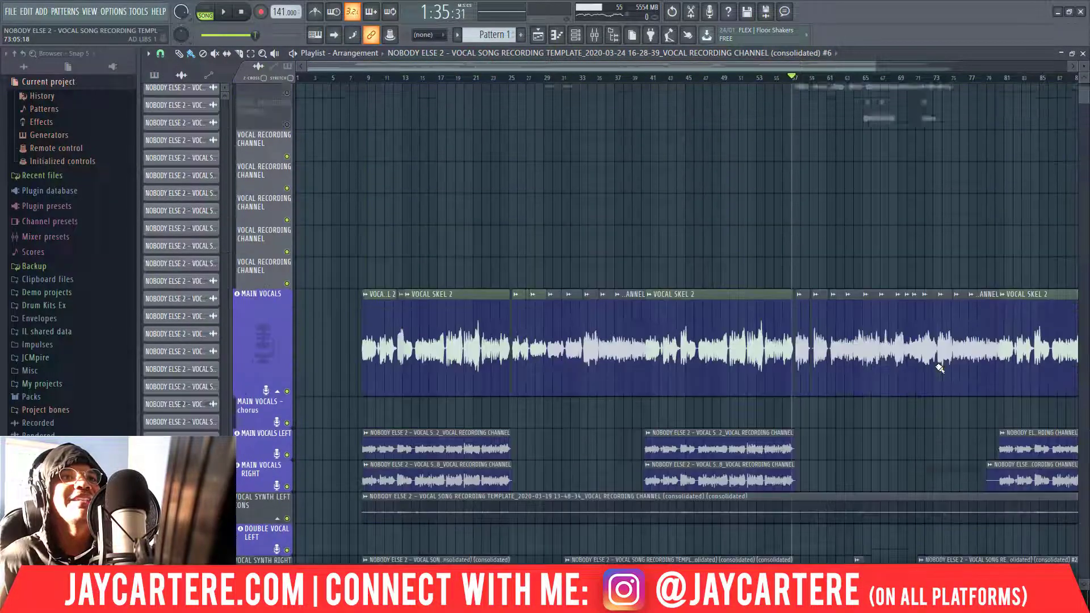
pyautogui.moveTo(876, 65); pyautogui.dragTo(872, 63)
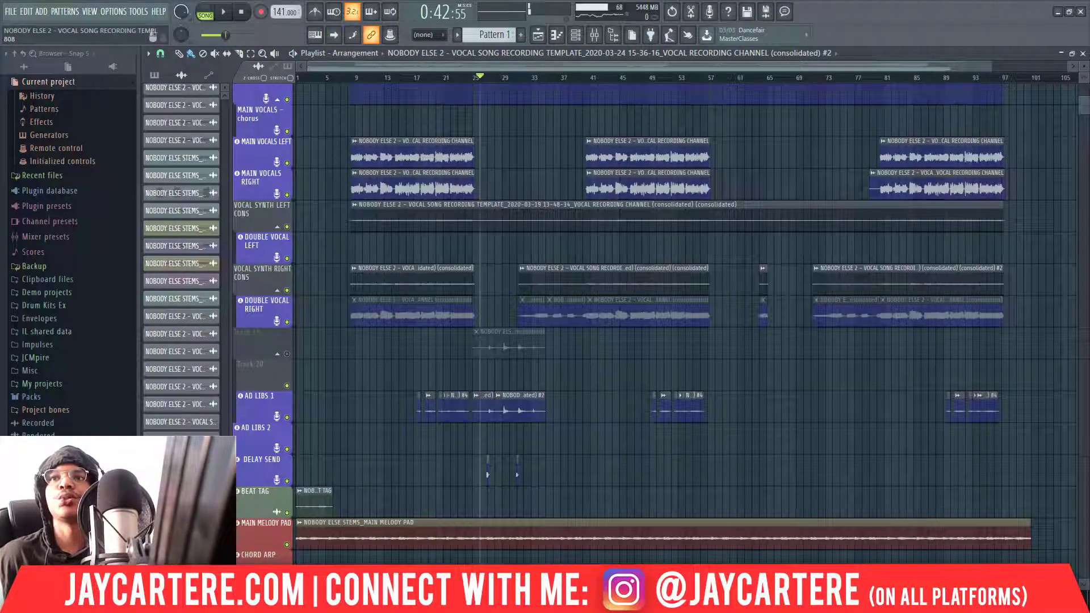
# Step: Enable H-Delay Stereo on the AD LIBS 1 mixer insert and open the delay with the mixer moved aside
pyautogui.moveTo(1089, 60); pyautogui.dragTo(478, 43)
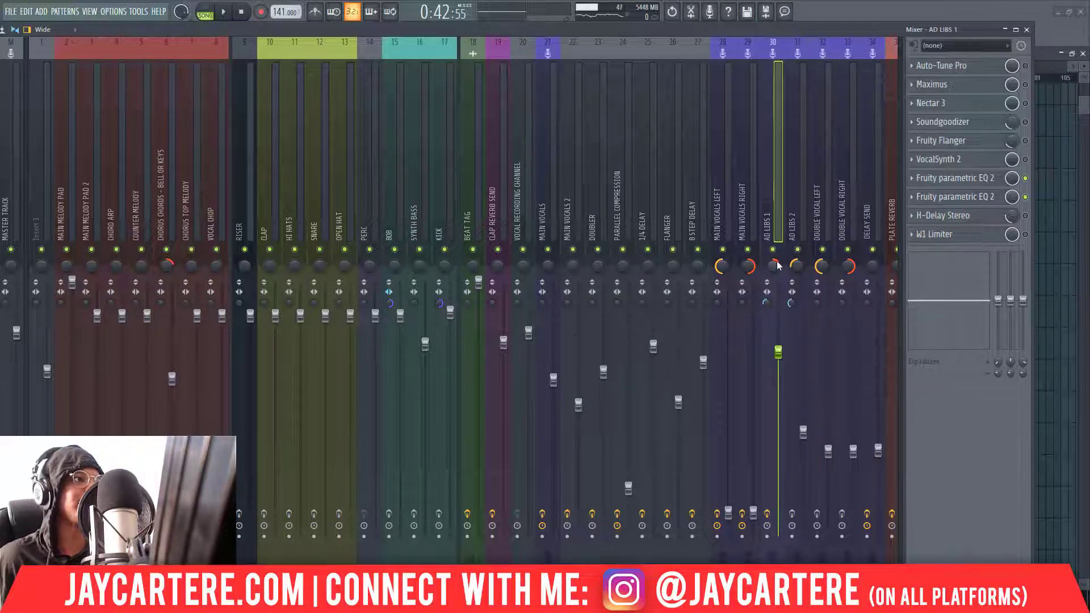
pyautogui.moveTo(532, 30); pyautogui.dragTo(532, 74)
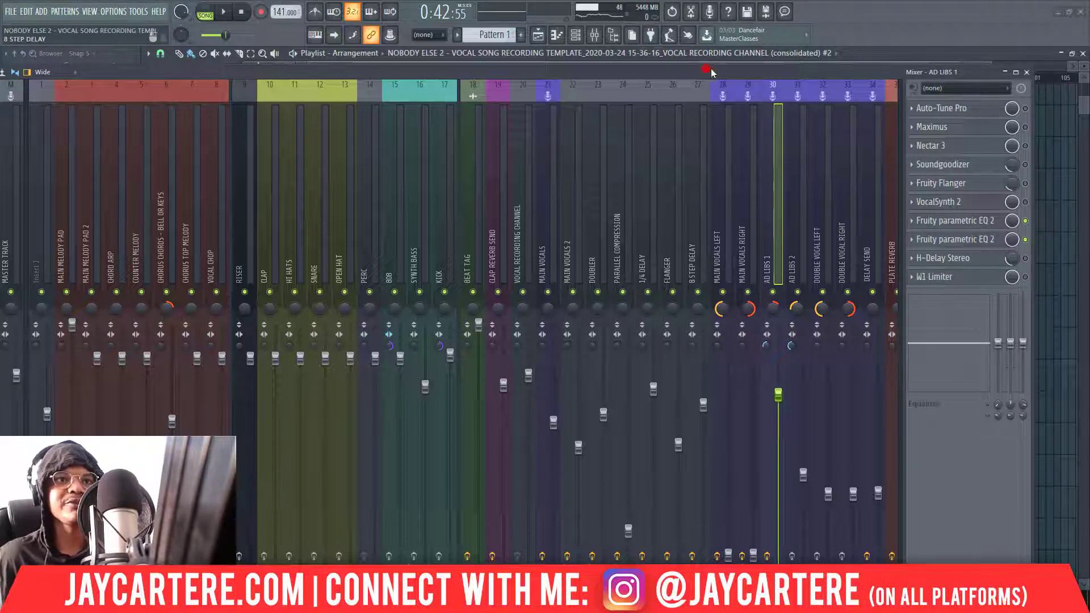
pyautogui.moveTo(707, 69); pyautogui.dragTo(626, 66)
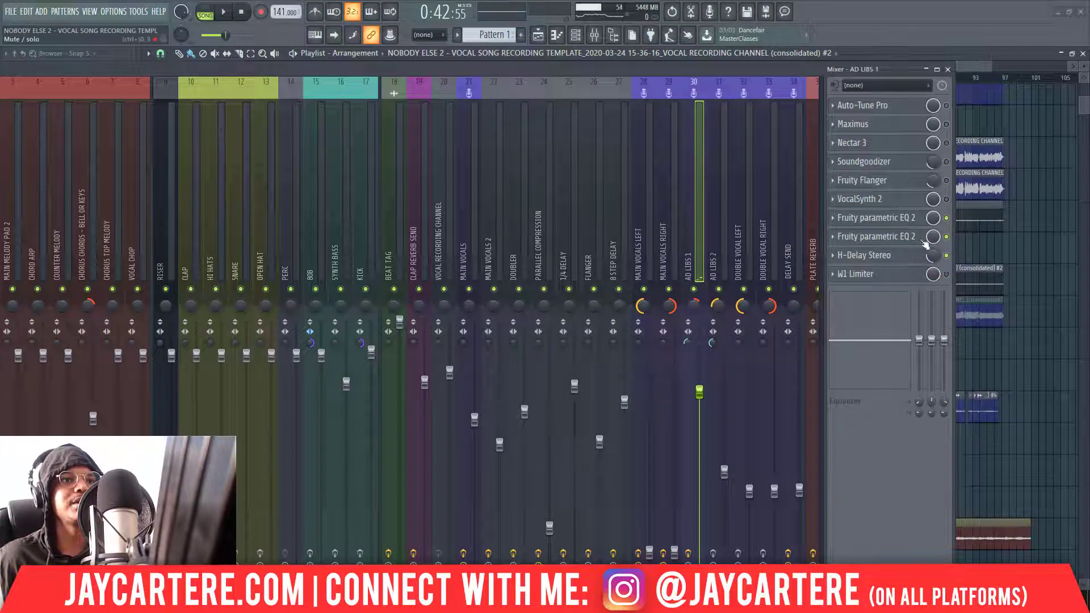
pyautogui.moveTo(611, 71); pyautogui.dragTo(1089, 59)
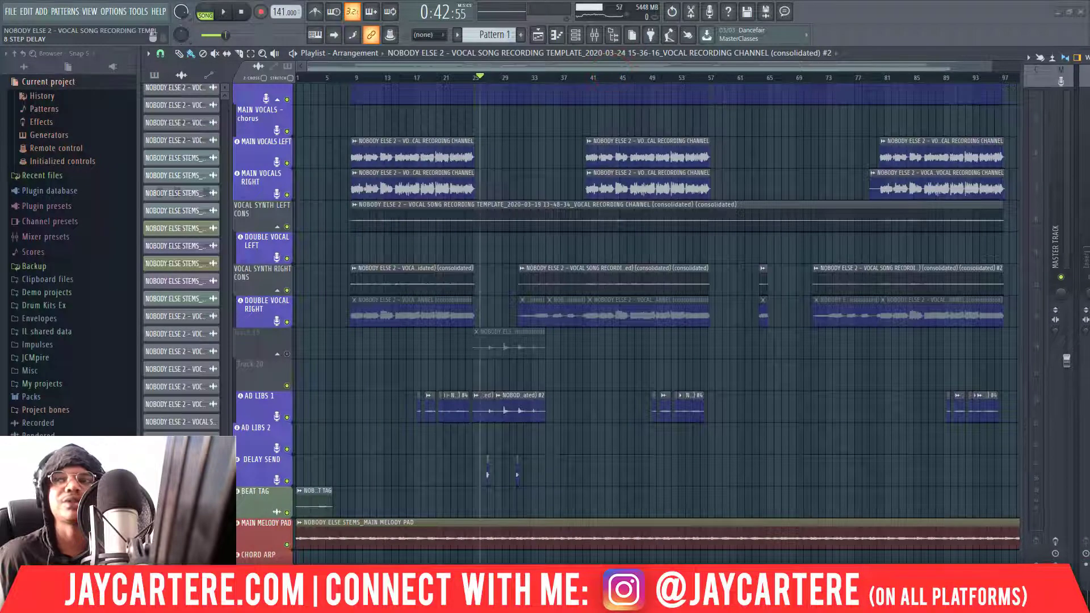
pyautogui.click(1089, 227)
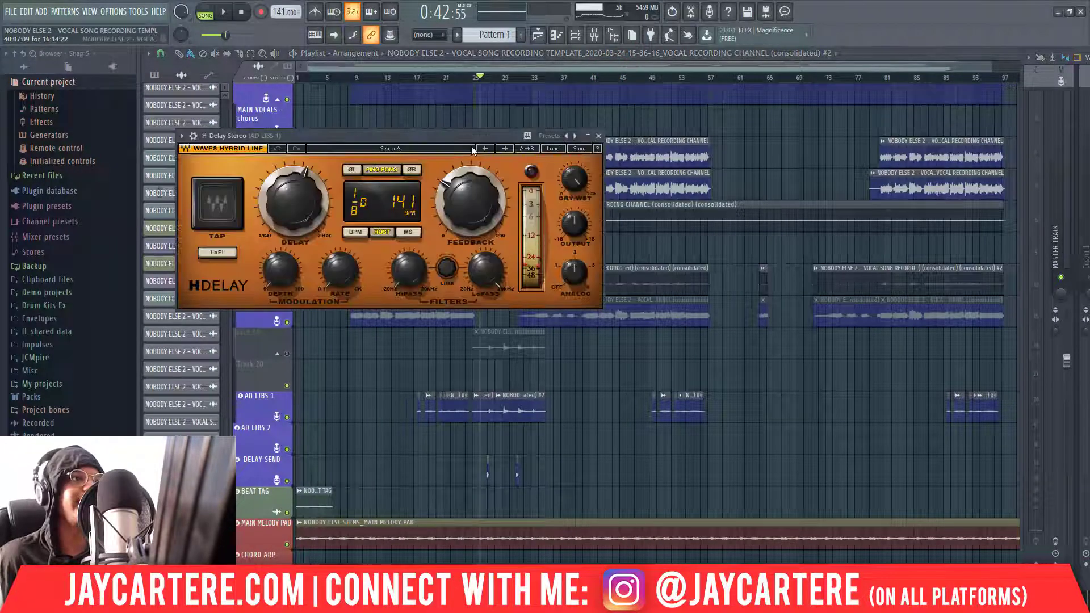
pyautogui.moveTo(441, 138); pyautogui.dragTo(506, 84)
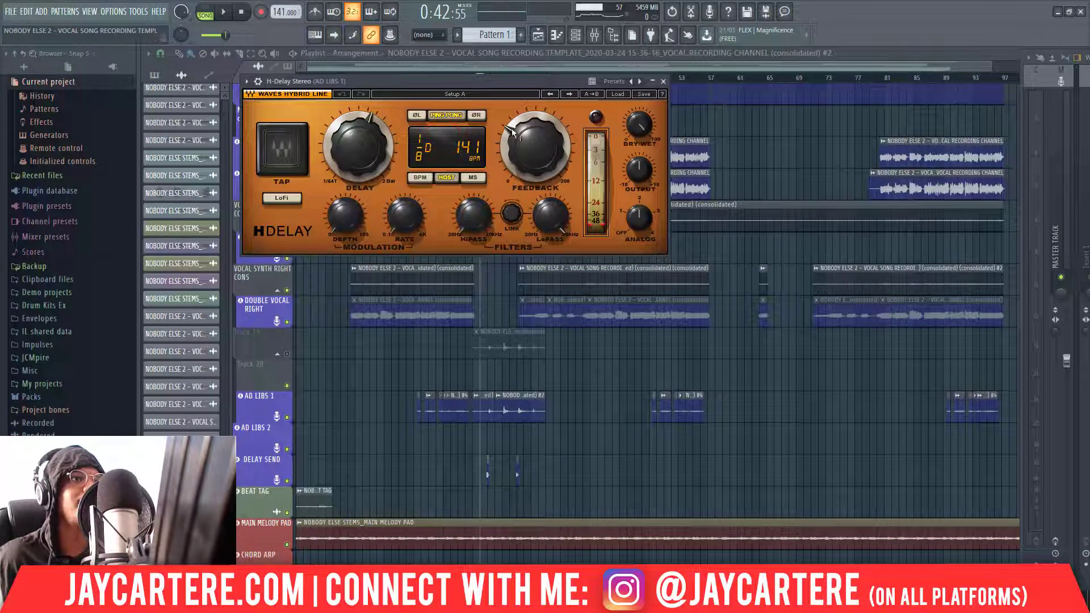
# Step: Turn on LoFi in H-Delay Stereo, play back the ad-libs with the delay, and close the plugin window
pyautogui.moveTo(518, 138)
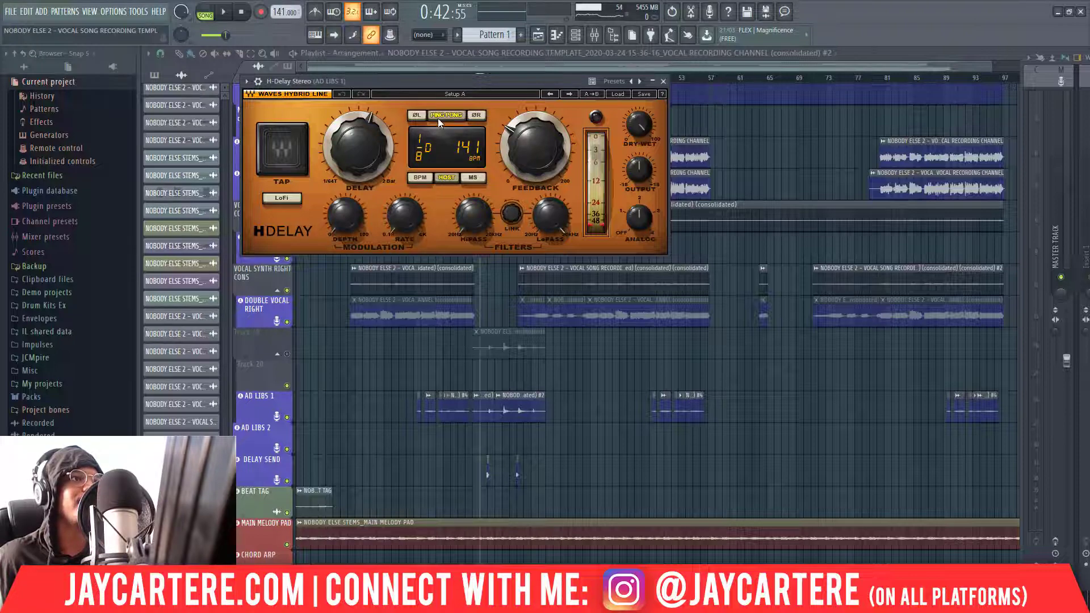
pyautogui.click(284, 199)
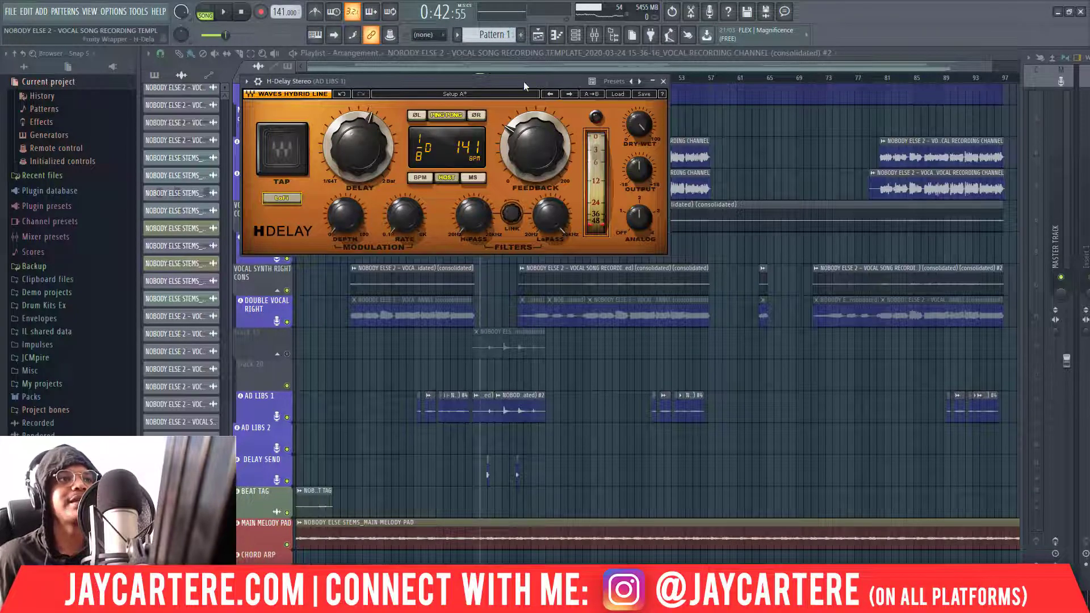
pyautogui.press('space')
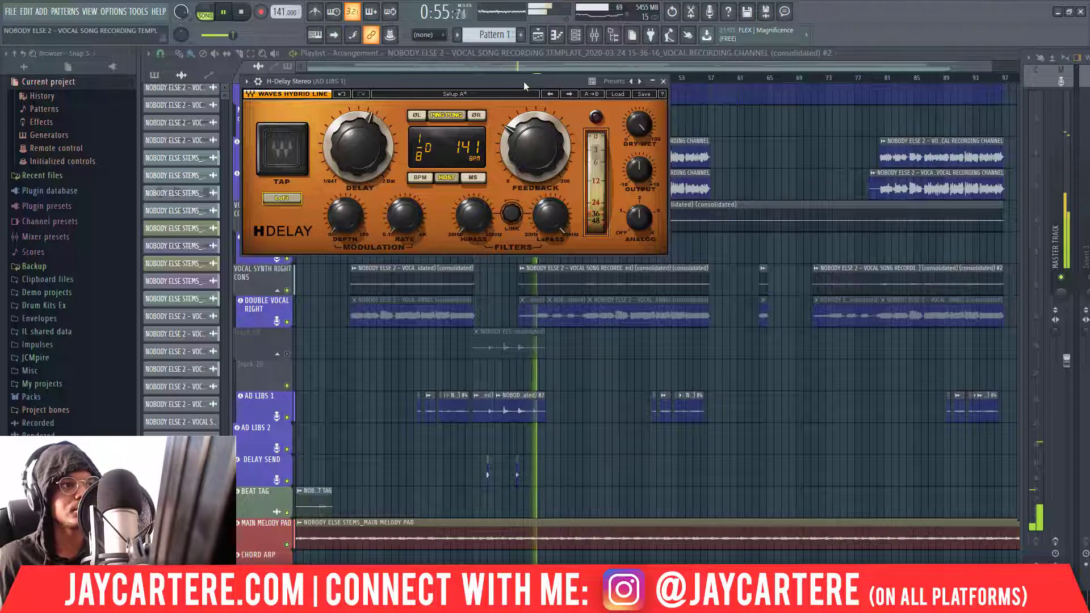
pyautogui.press('space')
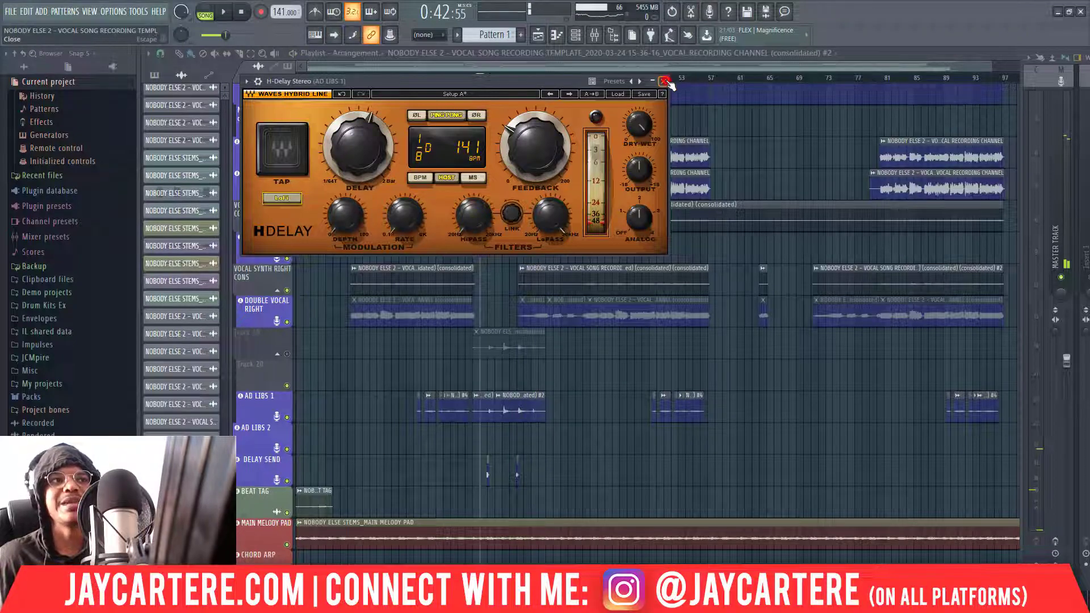
pyautogui.click(666, 81)
# Step: Bypass H-Delay Stereo on the AD LIBS 1 mixer insert and consolidate the two adjoining AD LIBS 1 clips starting around bar 25
pyautogui.press('F9')
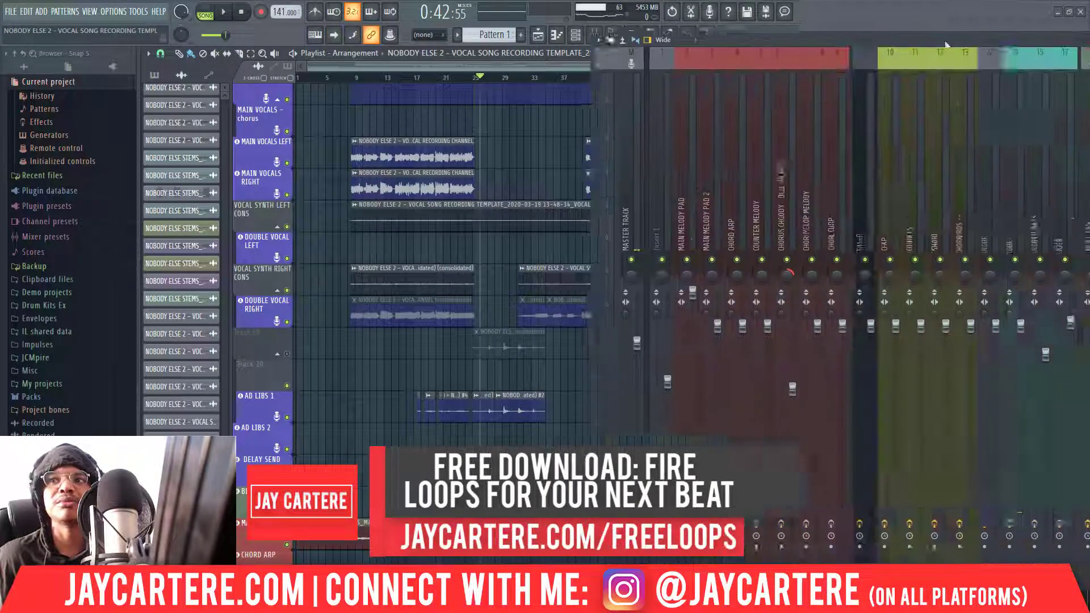
pyautogui.moveTo(945, 44); pyautogui.dragTo(148, 51)
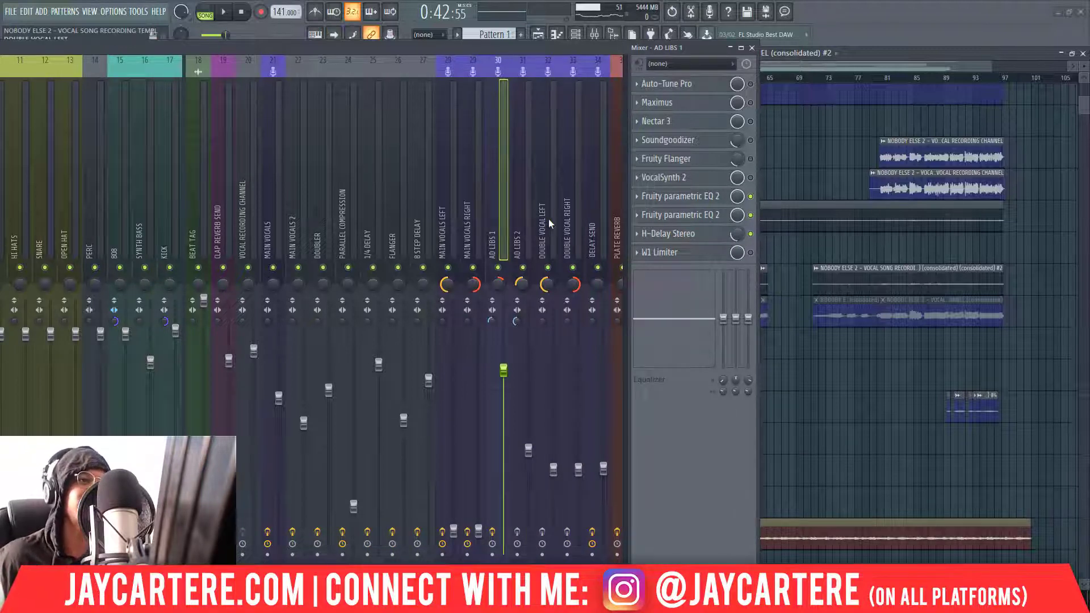
pyautogui.click(750, 234)
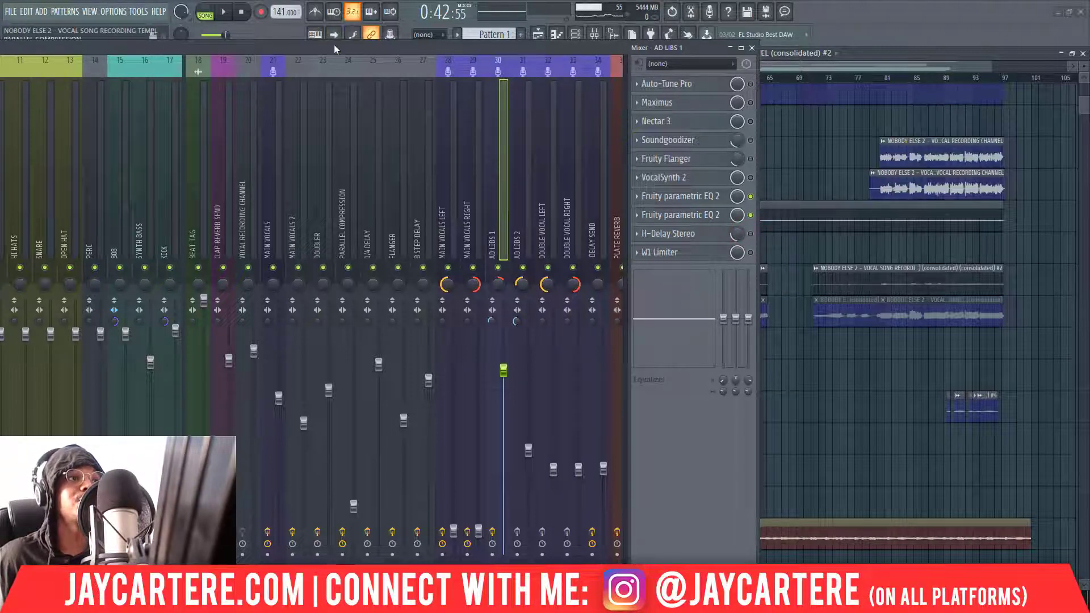
pyautogui.press('F9')
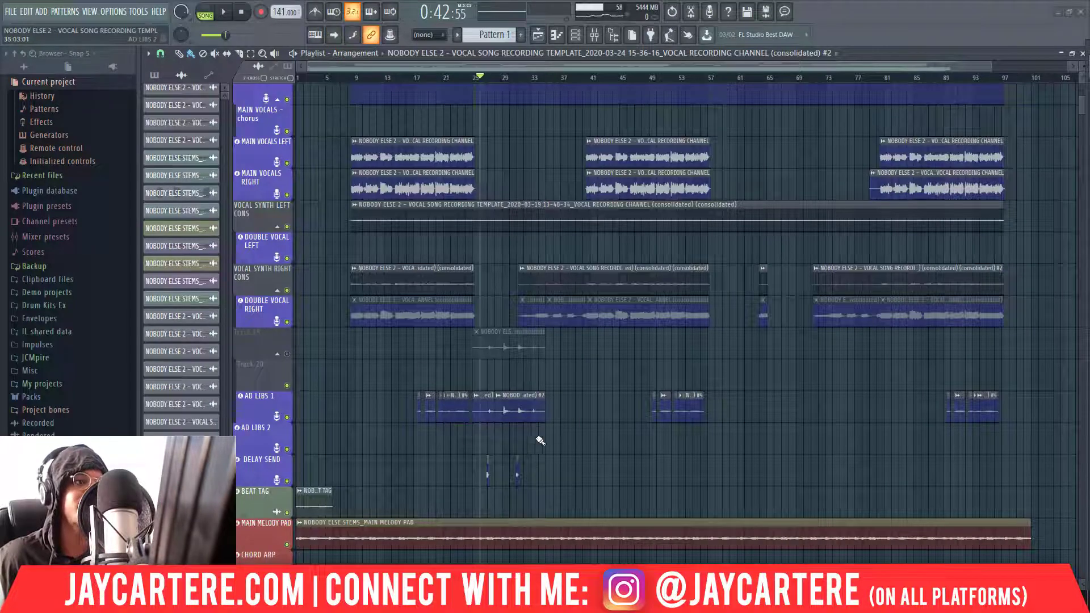
pyautogui.moveTo(551, 433); pyautogui.dragTo(492, 407)
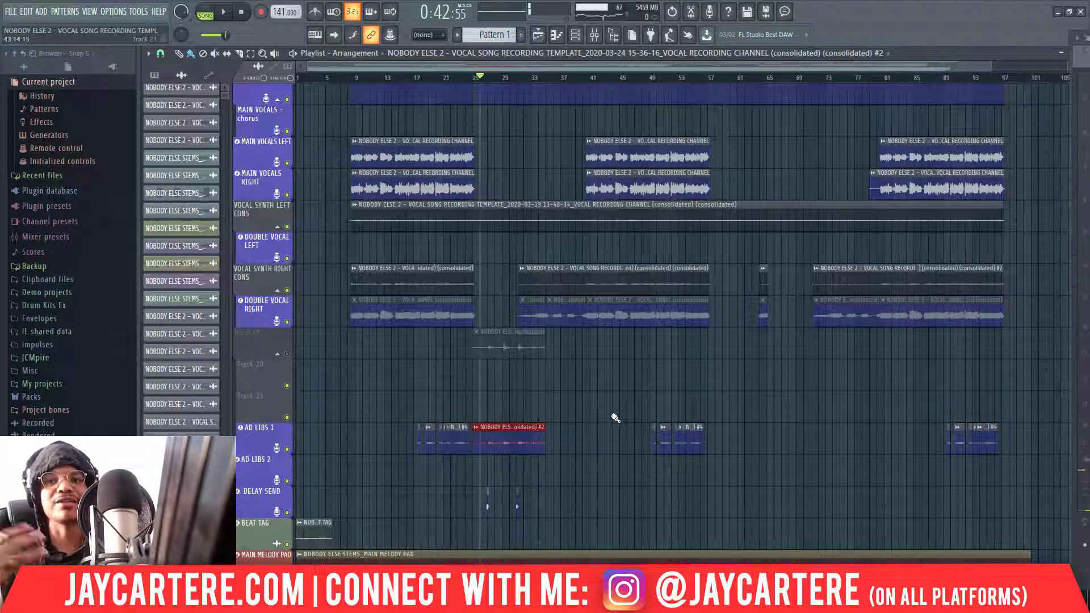